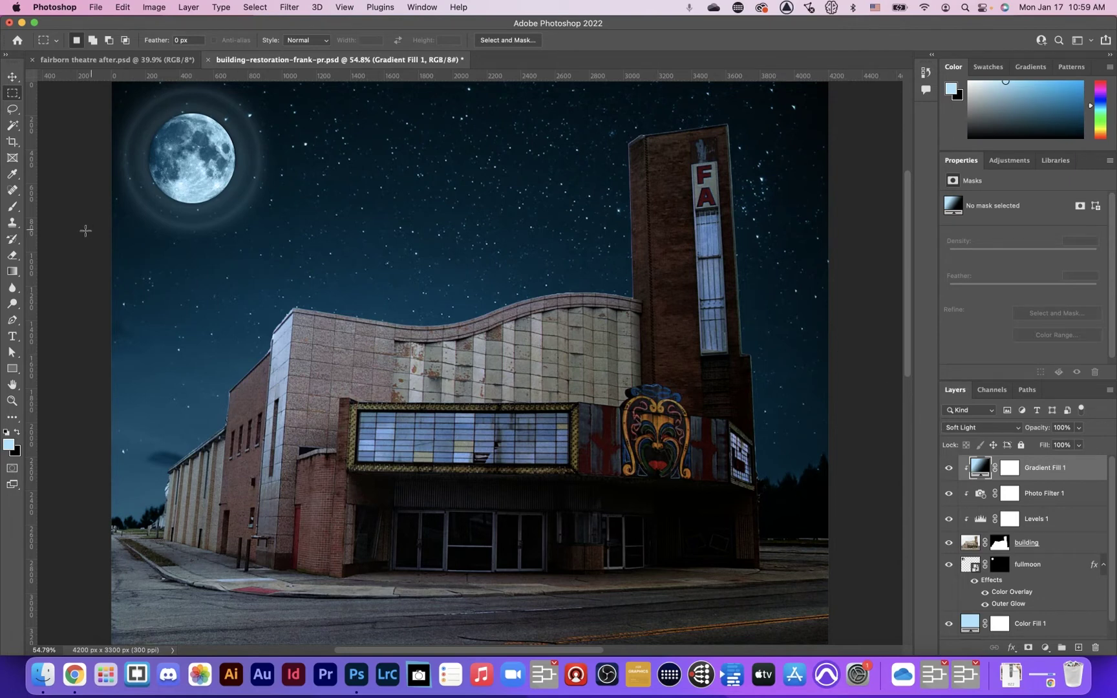
- Draw a small rectangle over one of the marquee window panes
click(12, 369)
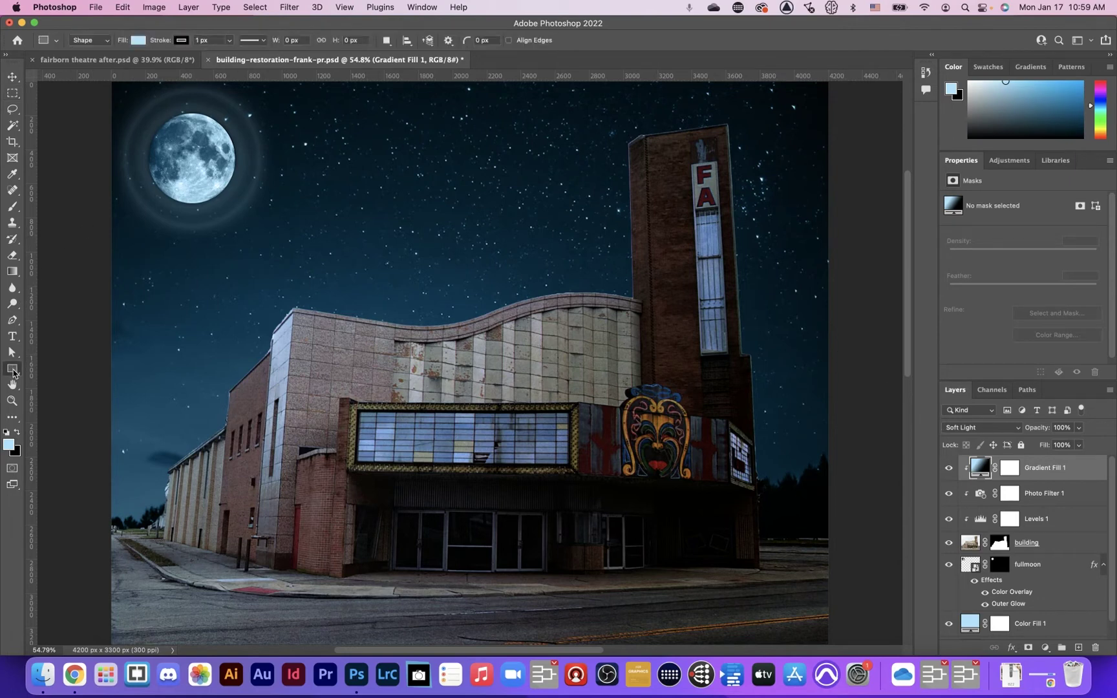
scroll(413, 448, up, 5)
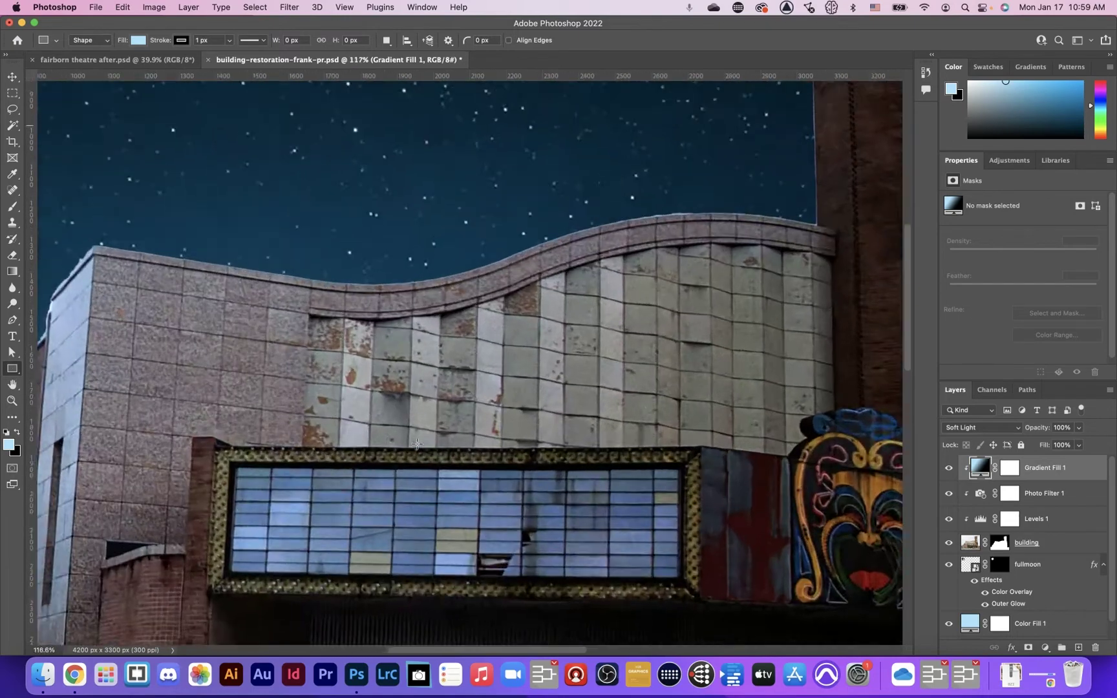
scroll(415, 530, down, 3)
scroll(415, 529, down, 1)
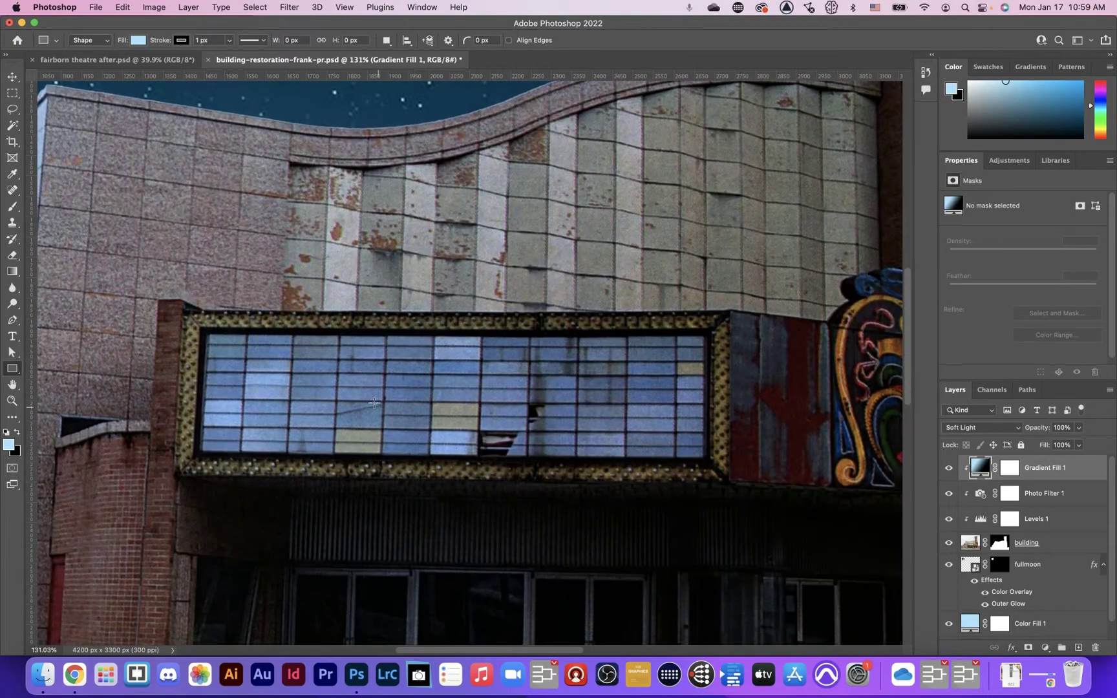
scroll(357, 397, up, 5)
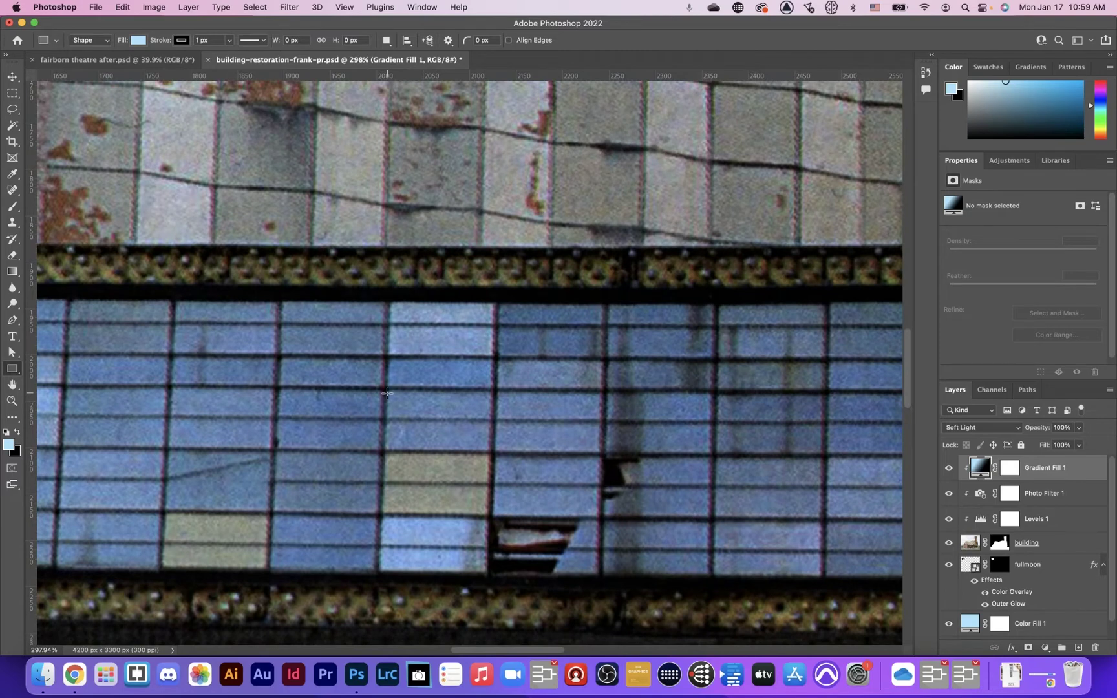
mouse_move(387, 393)
mouse_down()
mouse_move(448, 391)
mouse_move(452, 412)
mouse_up()
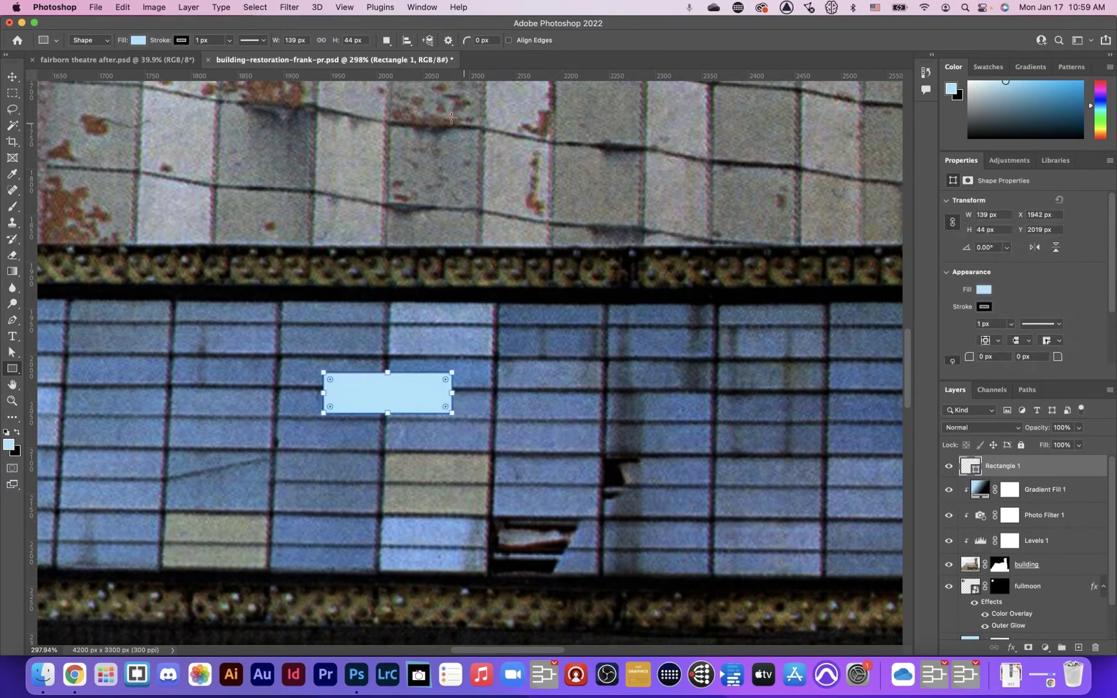
- Nudge the rectangle and scale it to about 81% to fit one pane
click(12, 76)
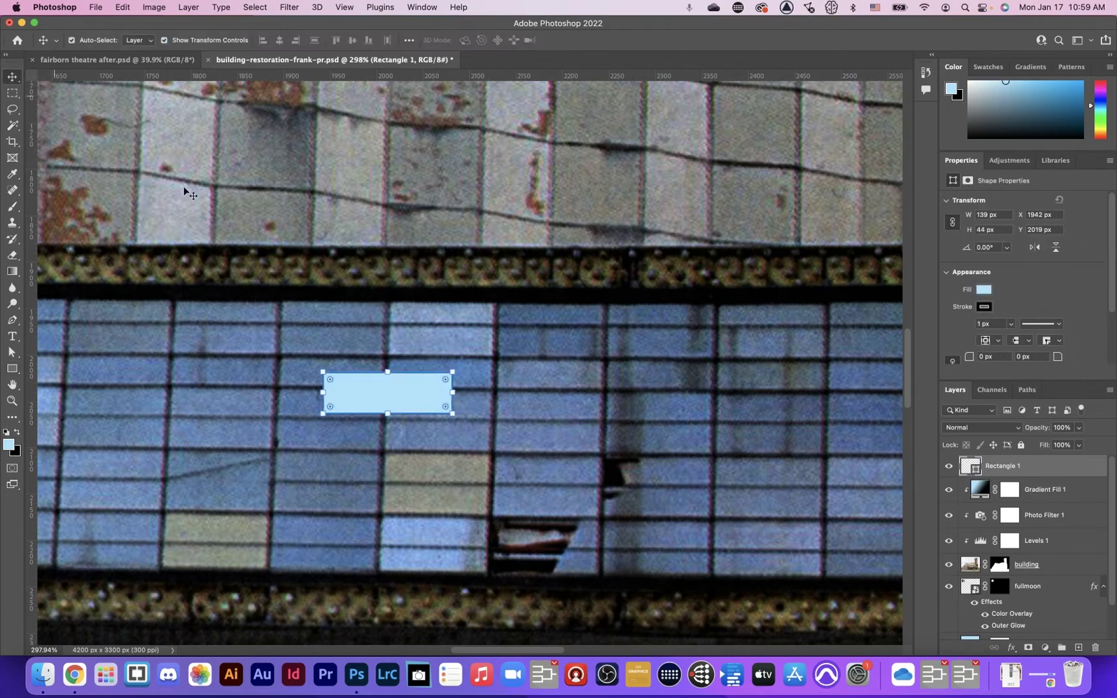
drag(369, 395, 323, 408)
drag(407, 429, 384, 422)
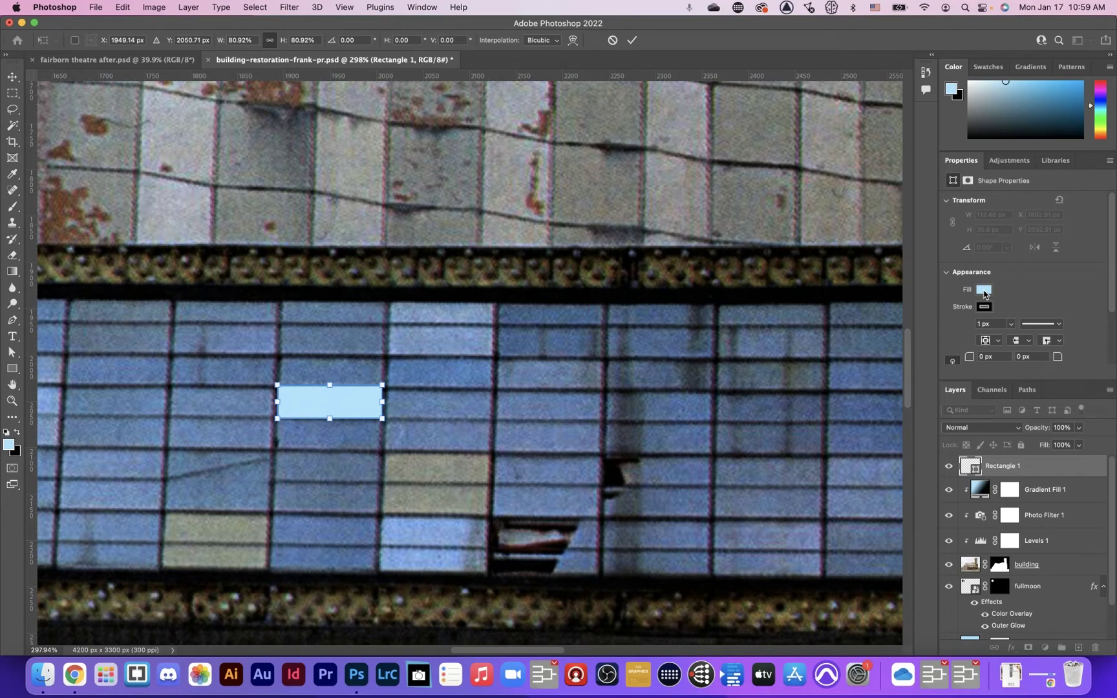
- Commit the resize and give the rectangle a pale yellow fill
click(632, 40)
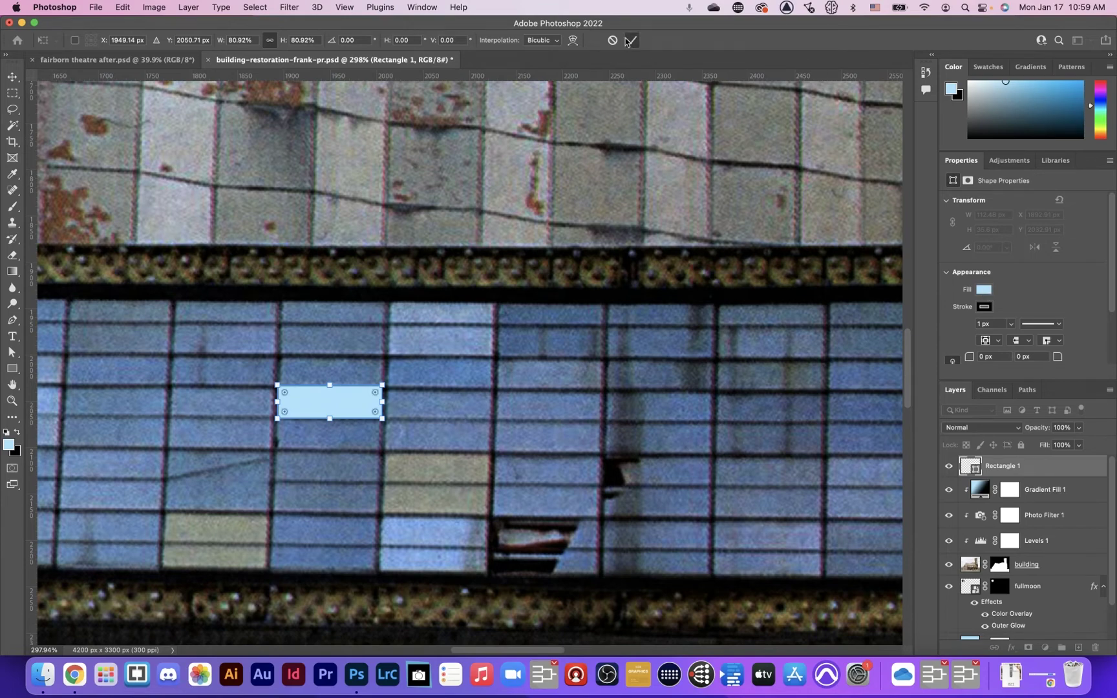
click(983, 289)
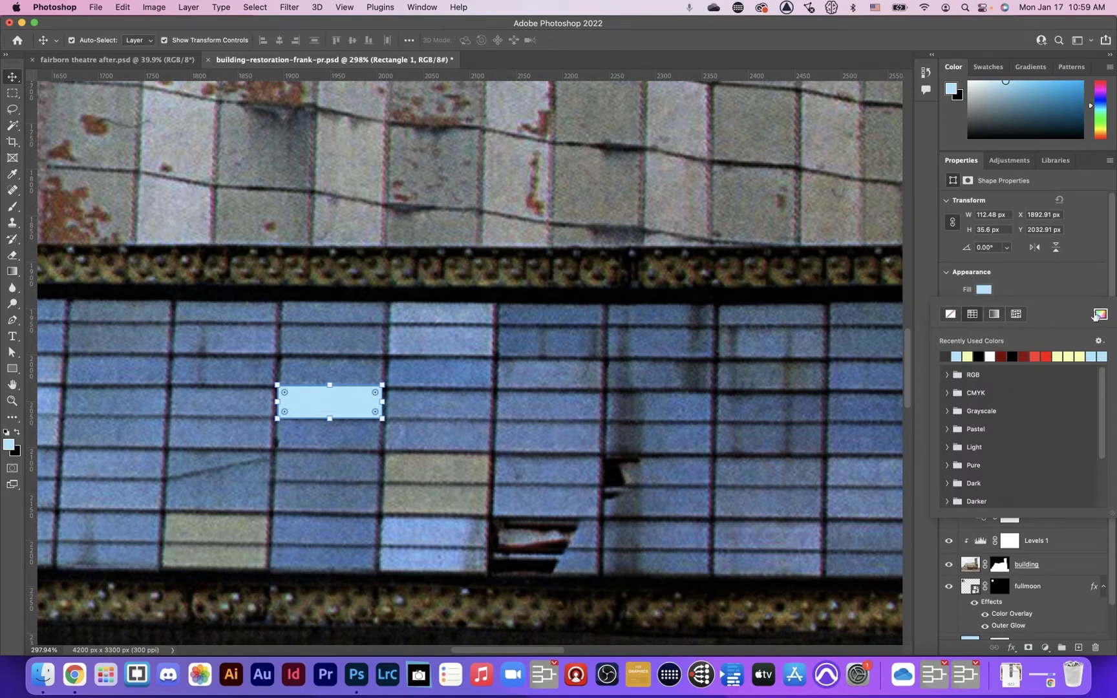
click(1099, 315)
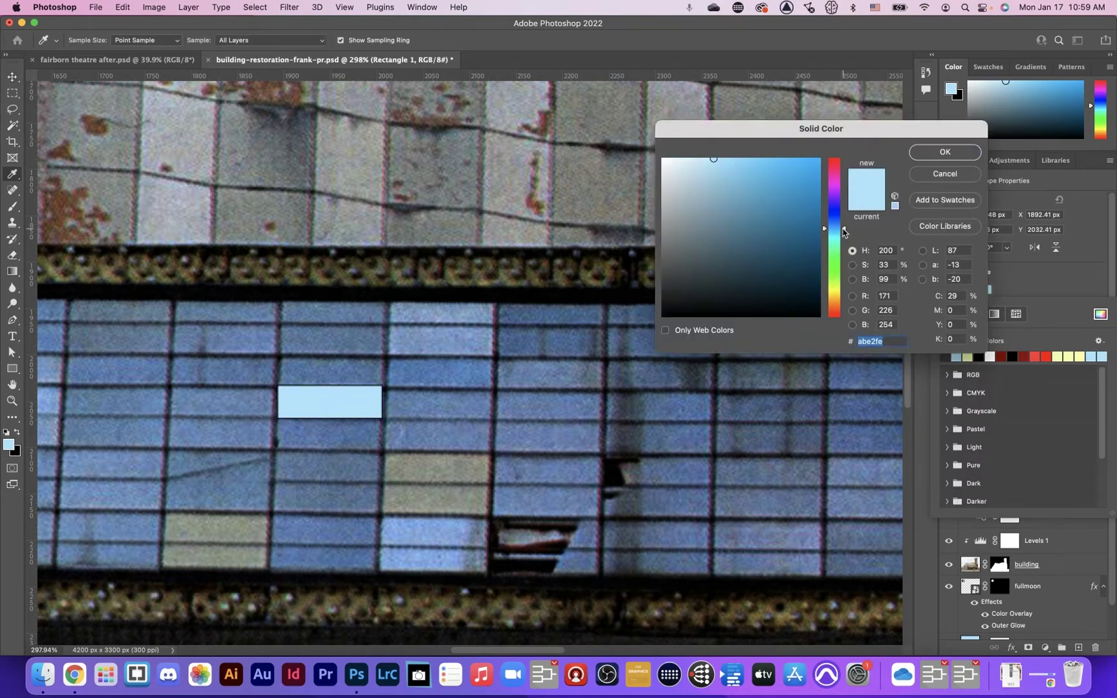
drag(843, 231, 842, 289)
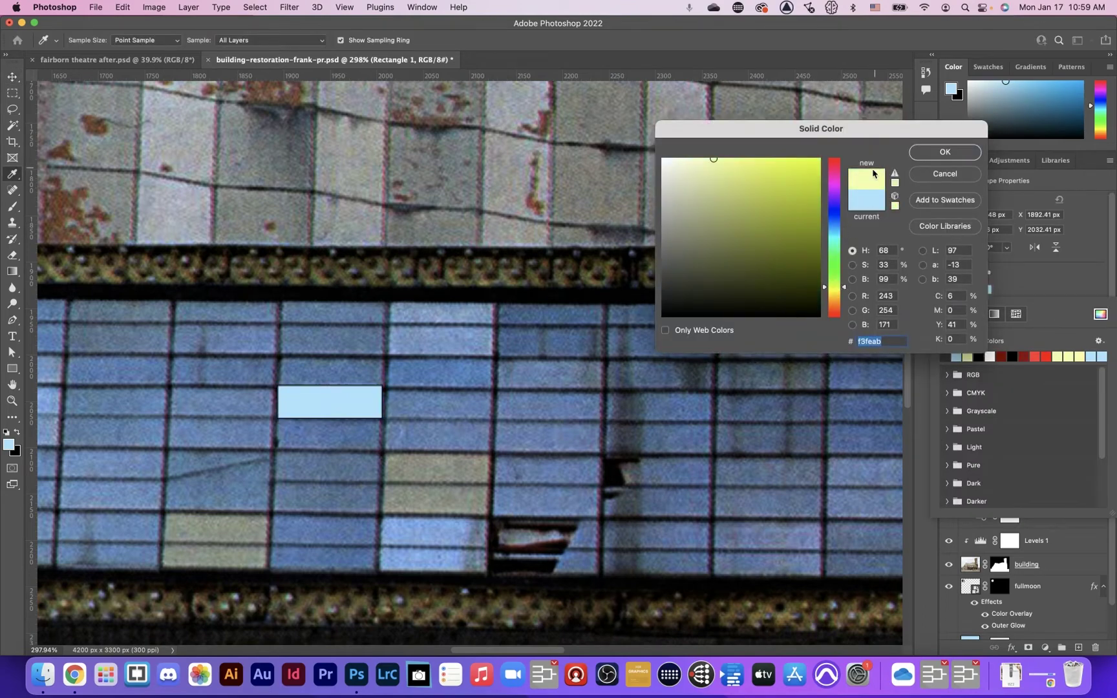
click(934, 158)
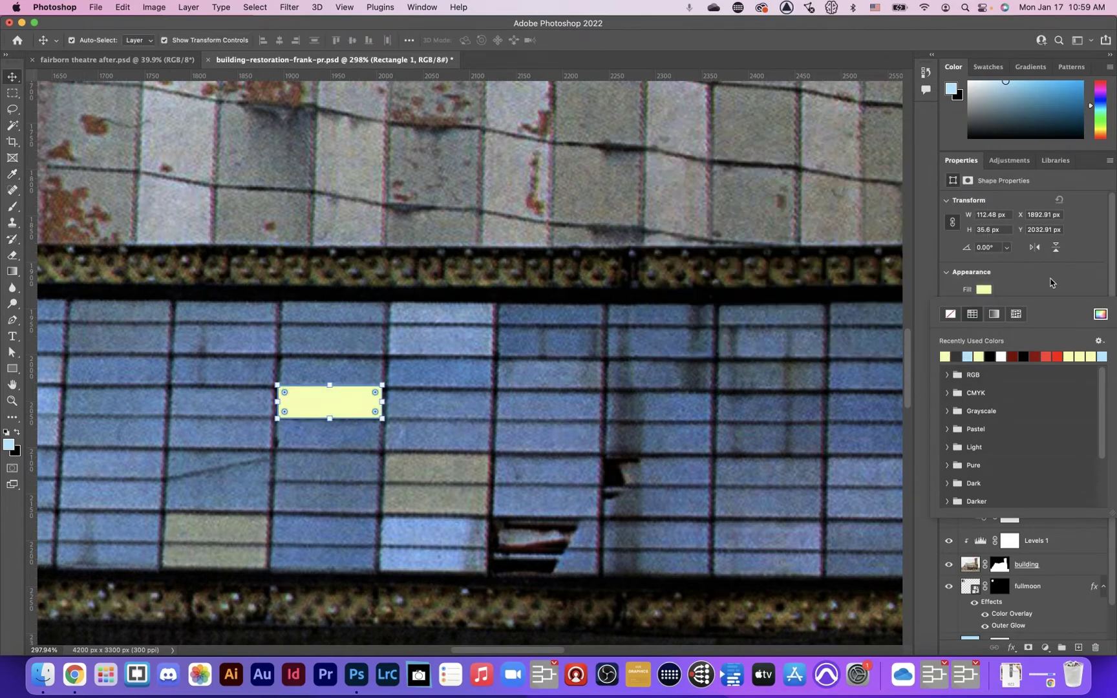
- Give the rectangle a 4.68 px dark grey outline
scroll(979, 272, down, 2)
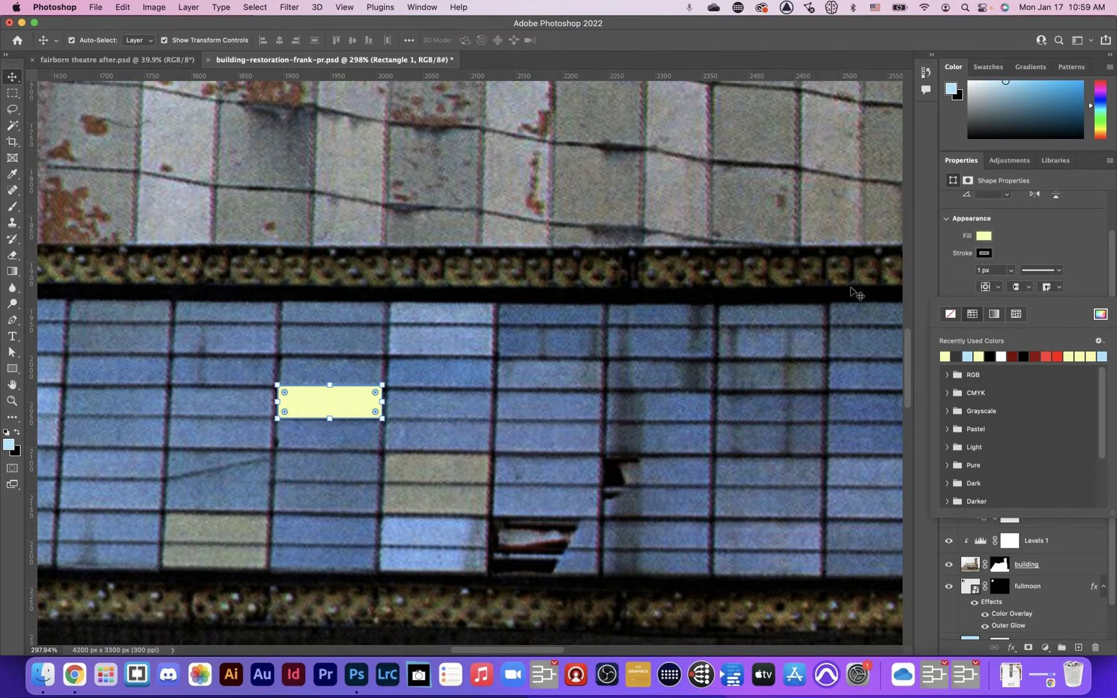
click(985, 253)
click(984, 255)
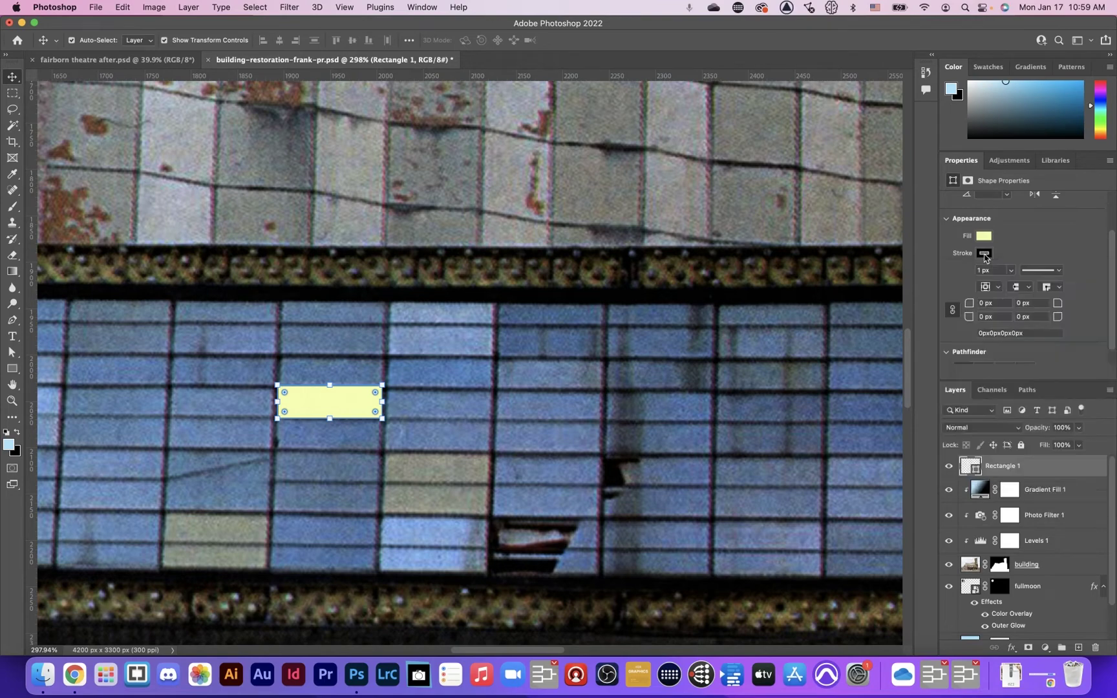
drag(1011, 285, 1013, 285)
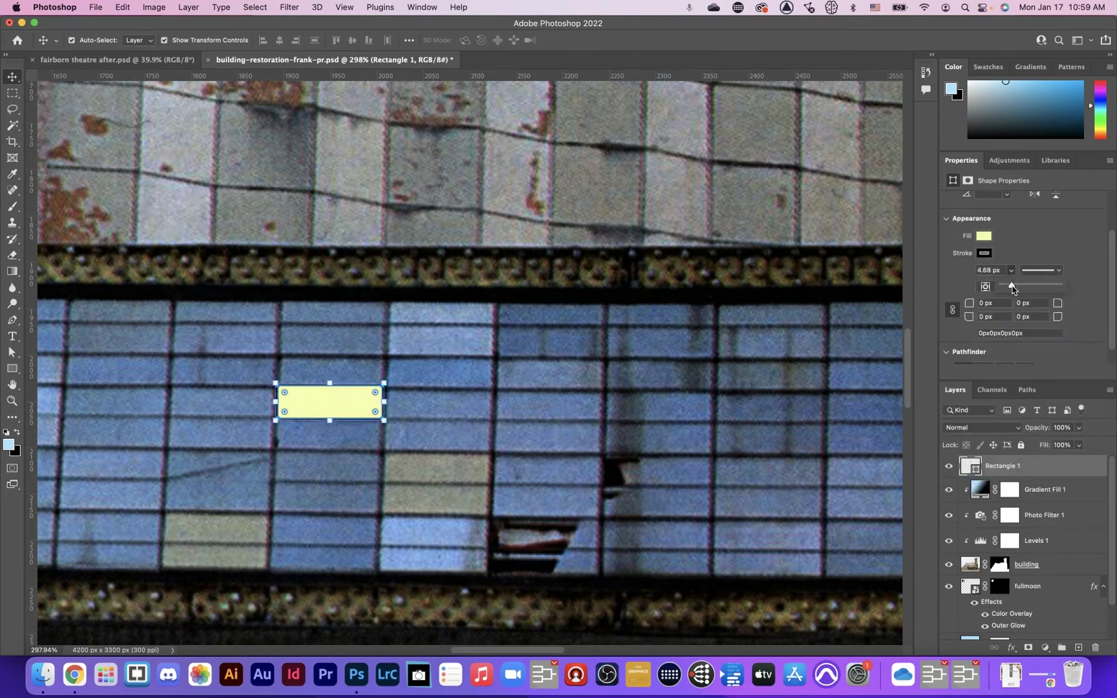
click(985, 254)
click(1099, 282)
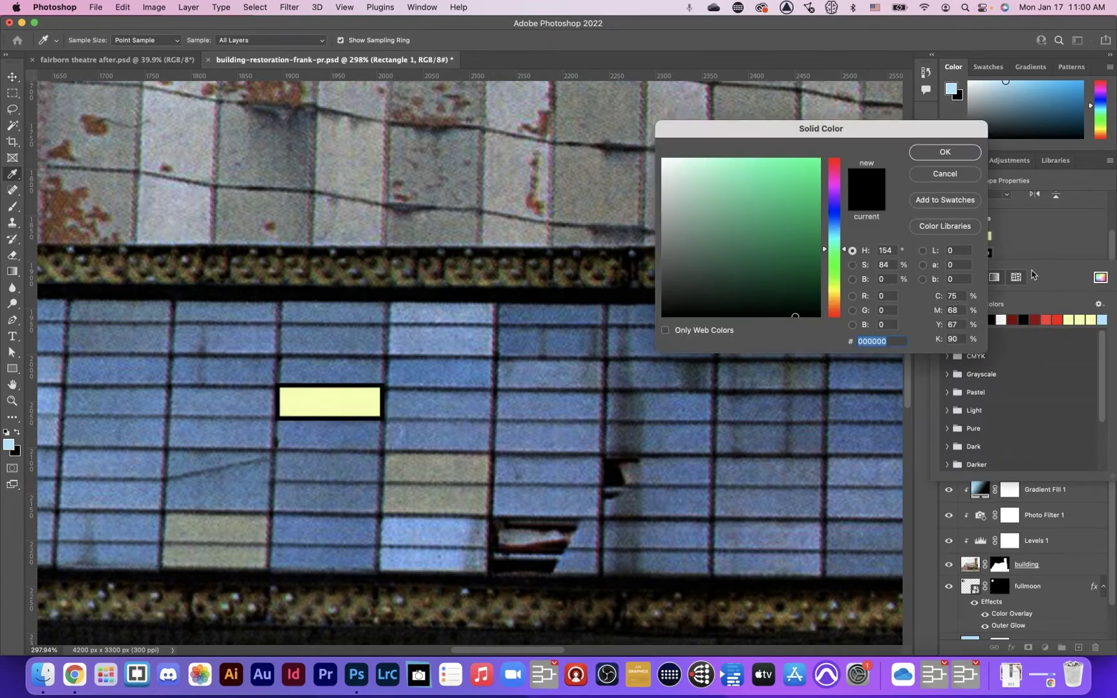
drag(752, 308, 633, 276)
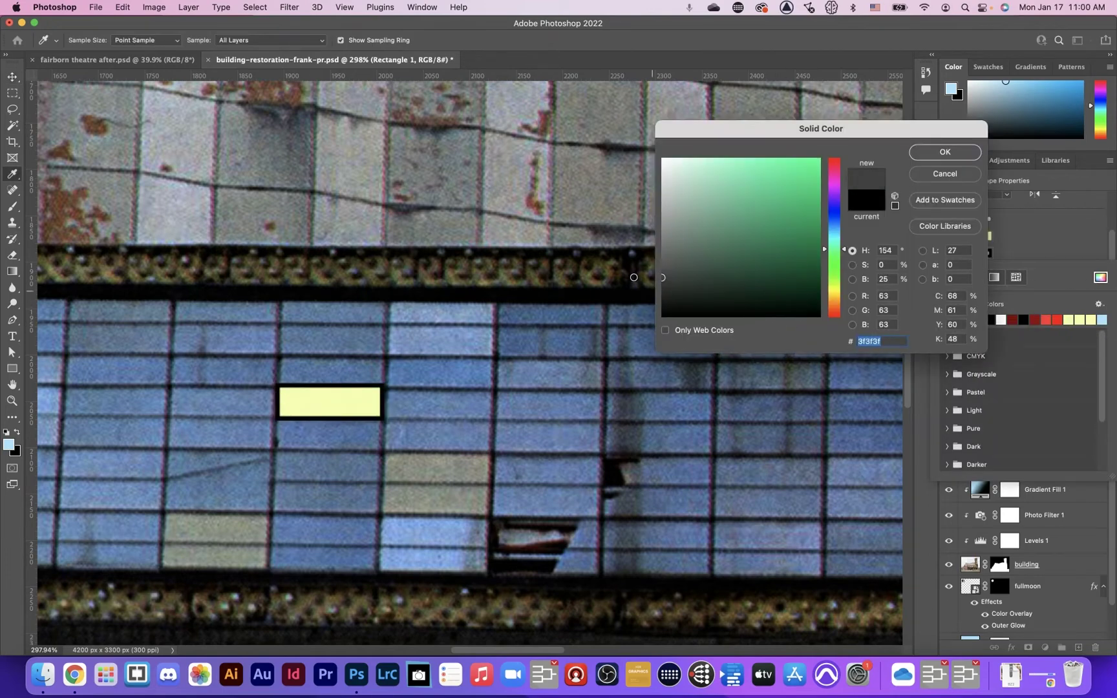
key(Return)
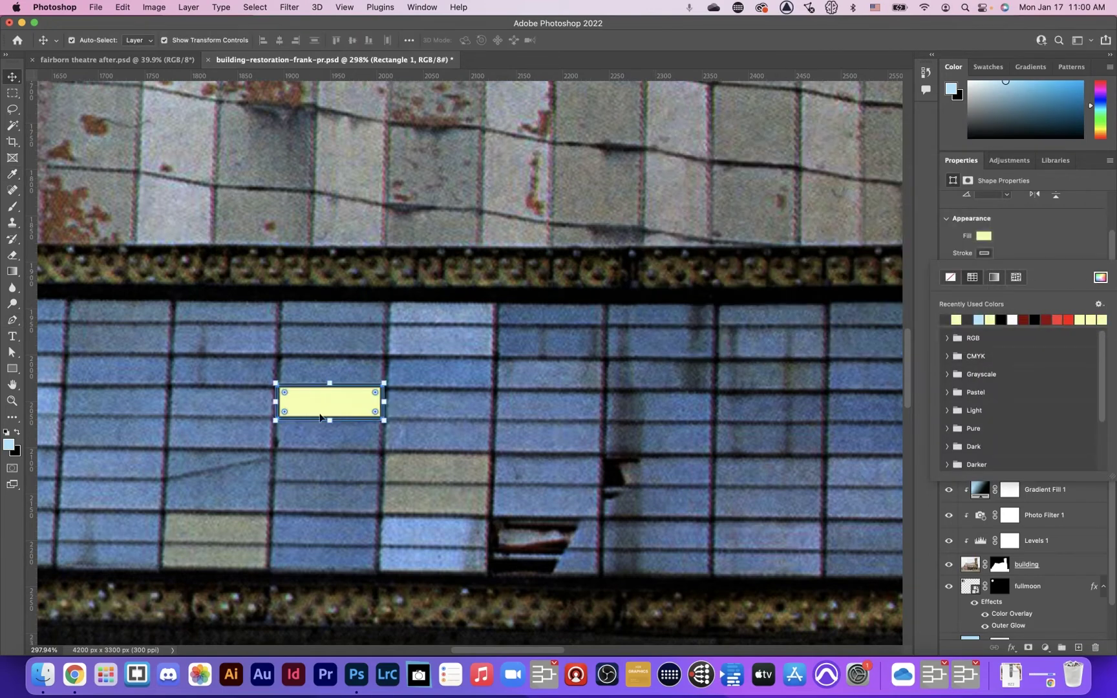
click(315, 402)
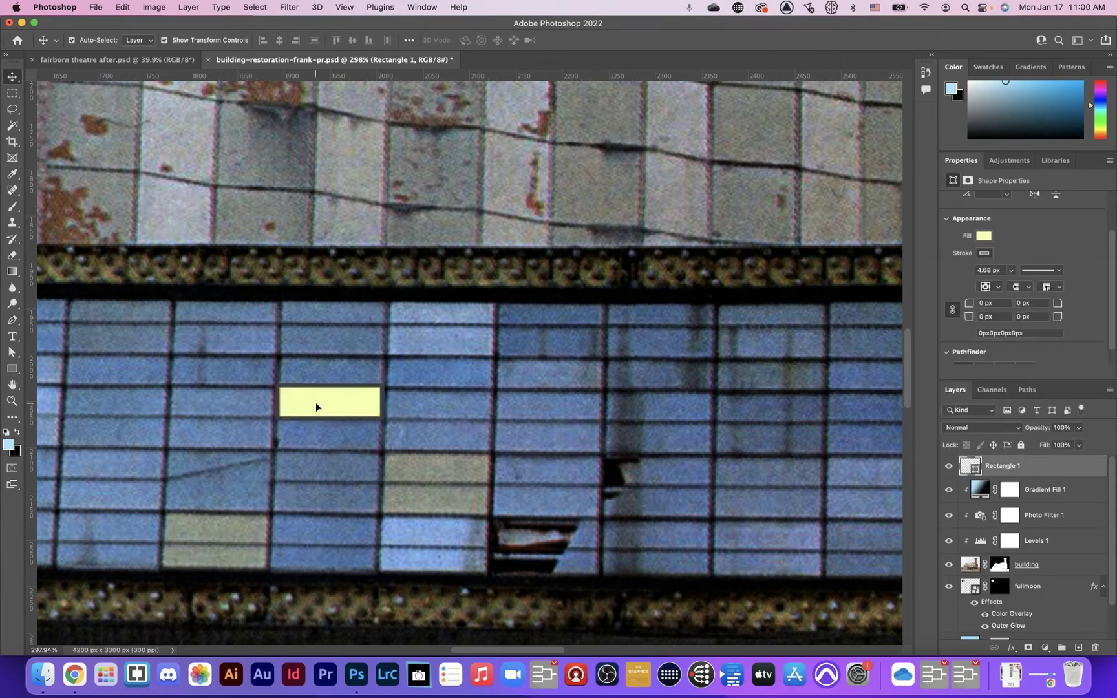
- Move the yellow rectangle onto a different pane in the window grid
drag(315, 402, 346, 177)
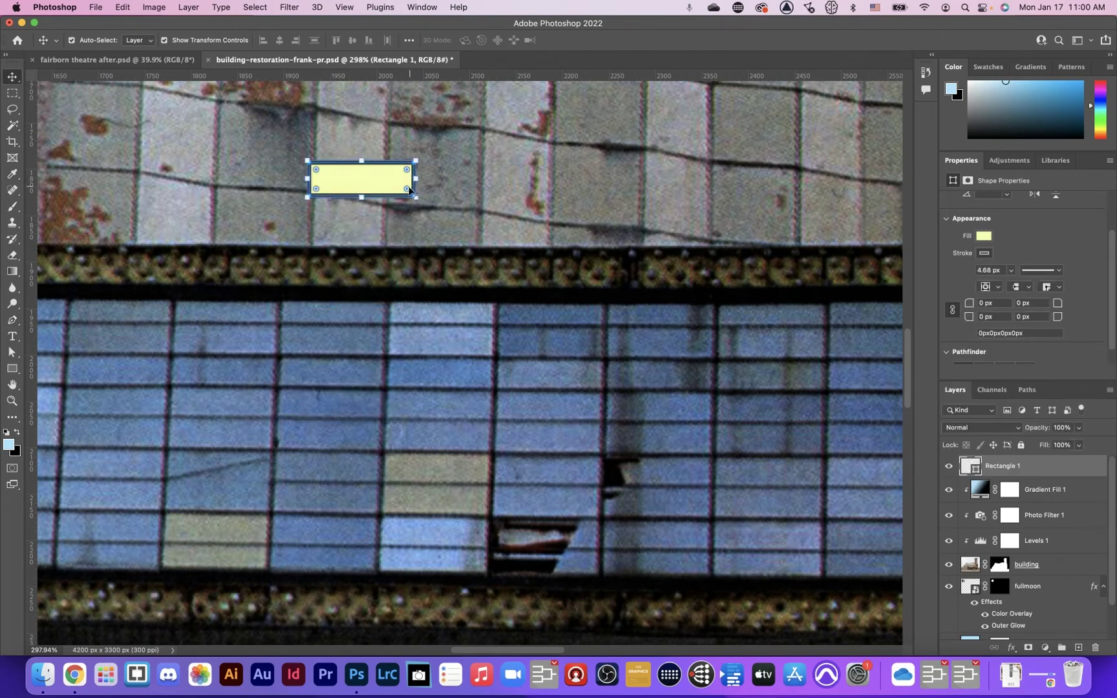
drag(372, 186, 365, 386)
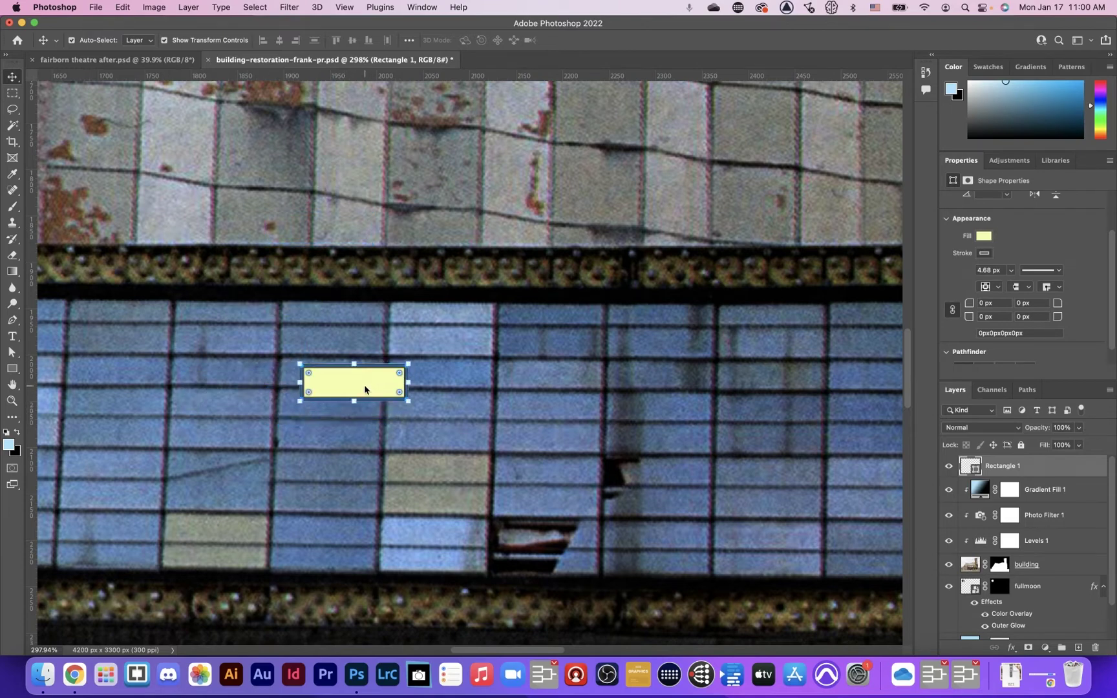
- Select around the yellow outlined rectangle, define it as pattern 'marquee', then deselect
click(13, 94)
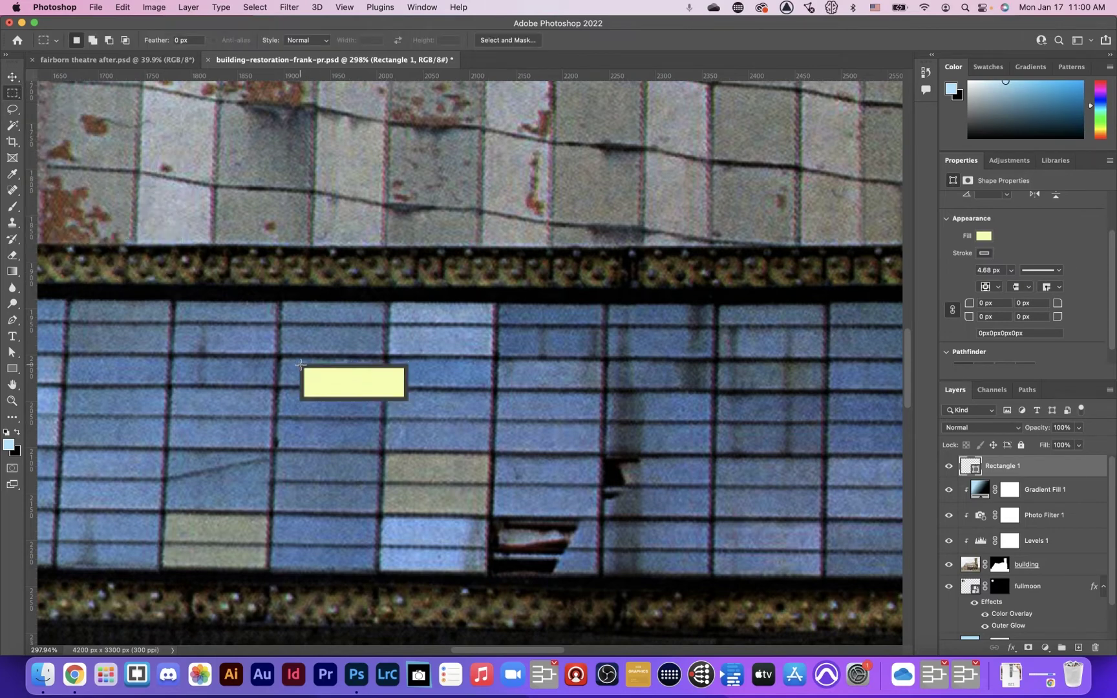
drag(301, 364, 407, 402)
click(123, 8)
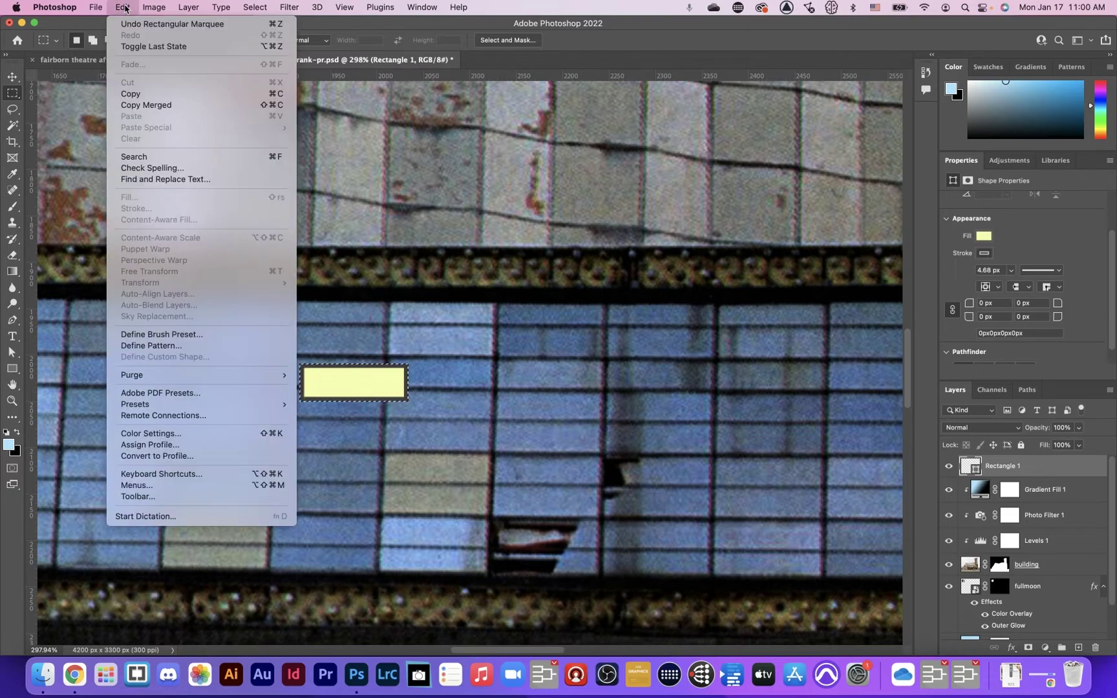
click(182, 348)
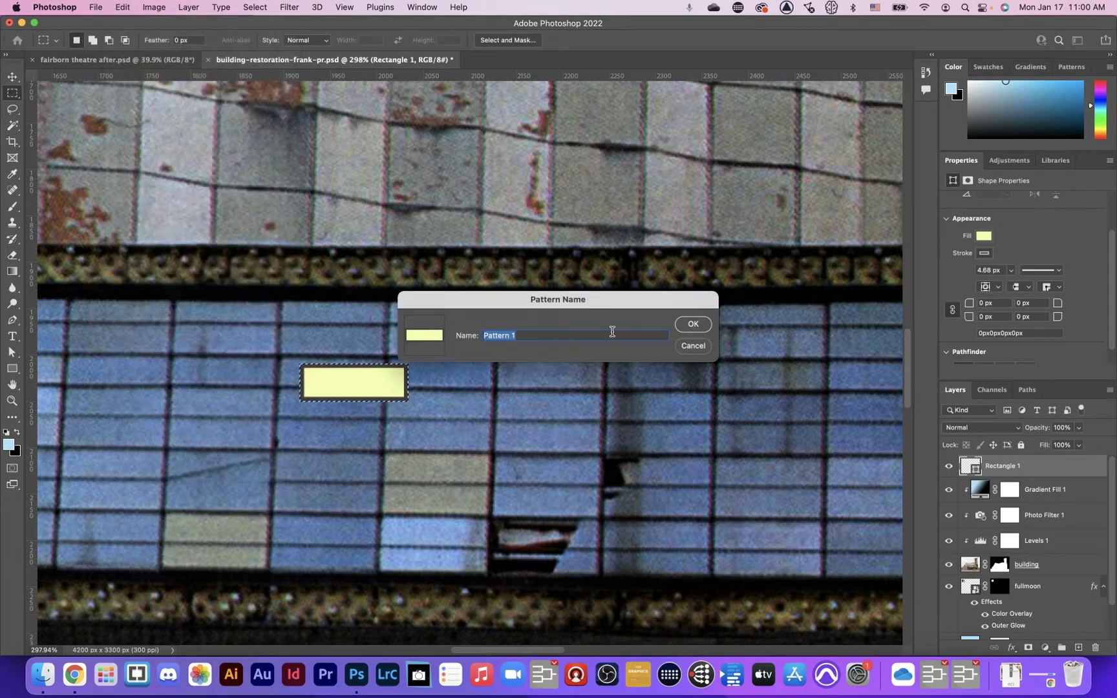
text(marquee)
key(Return)
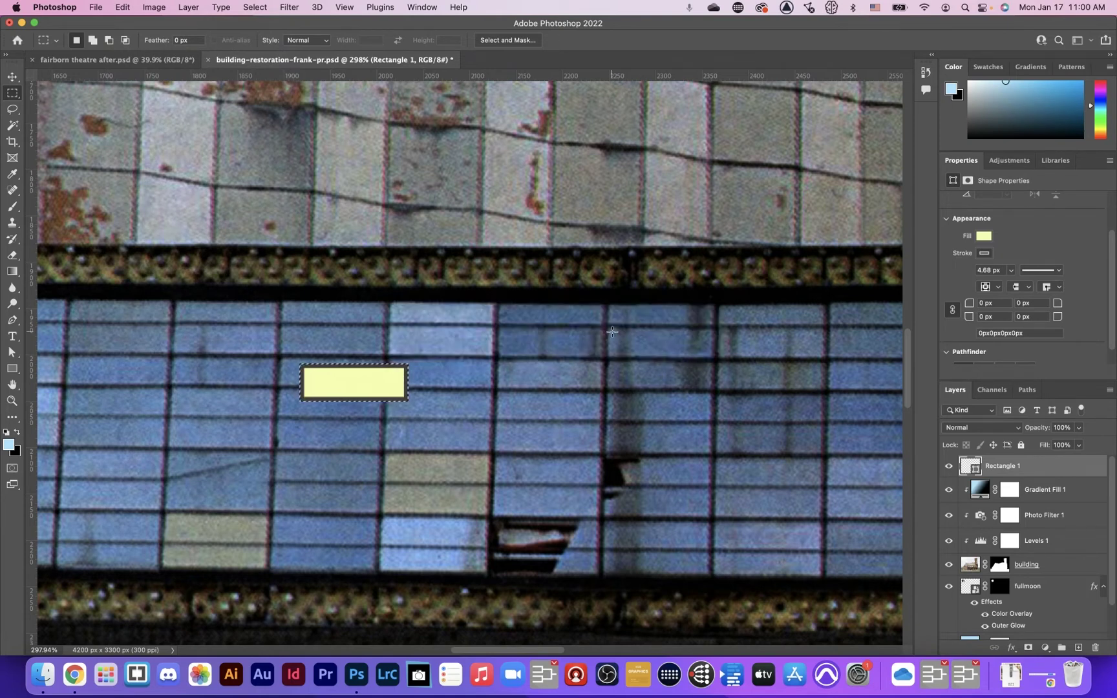
click(437, 394)
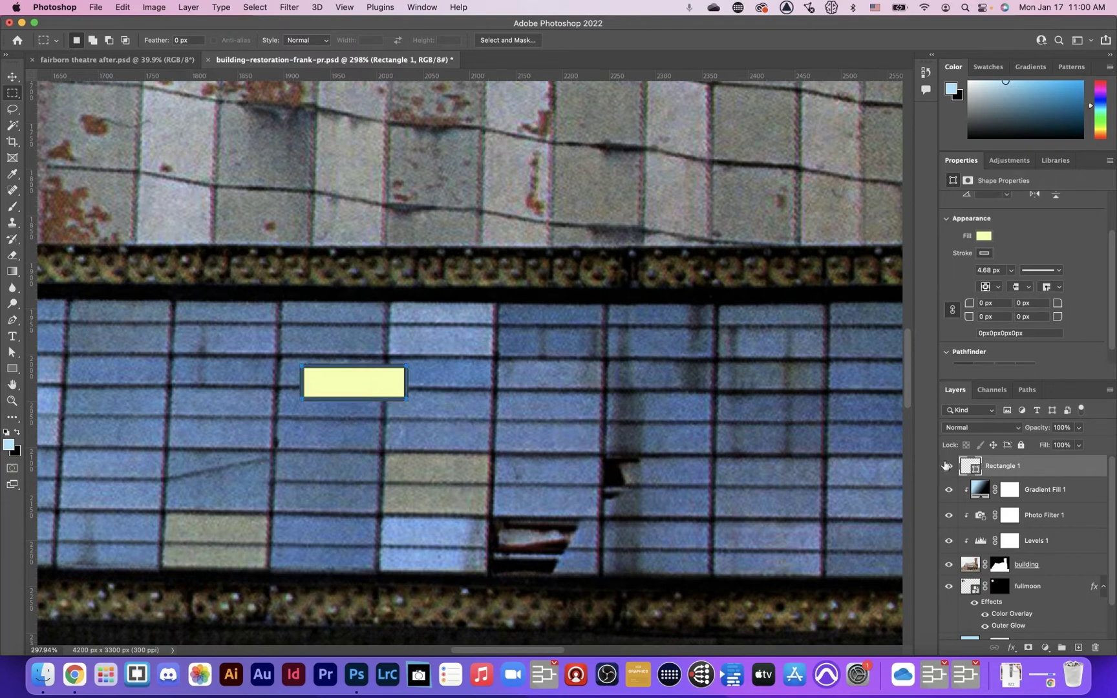
- Delete Rectangle 1 and draw a wide rectangle across the marquee windows
key(Delete)
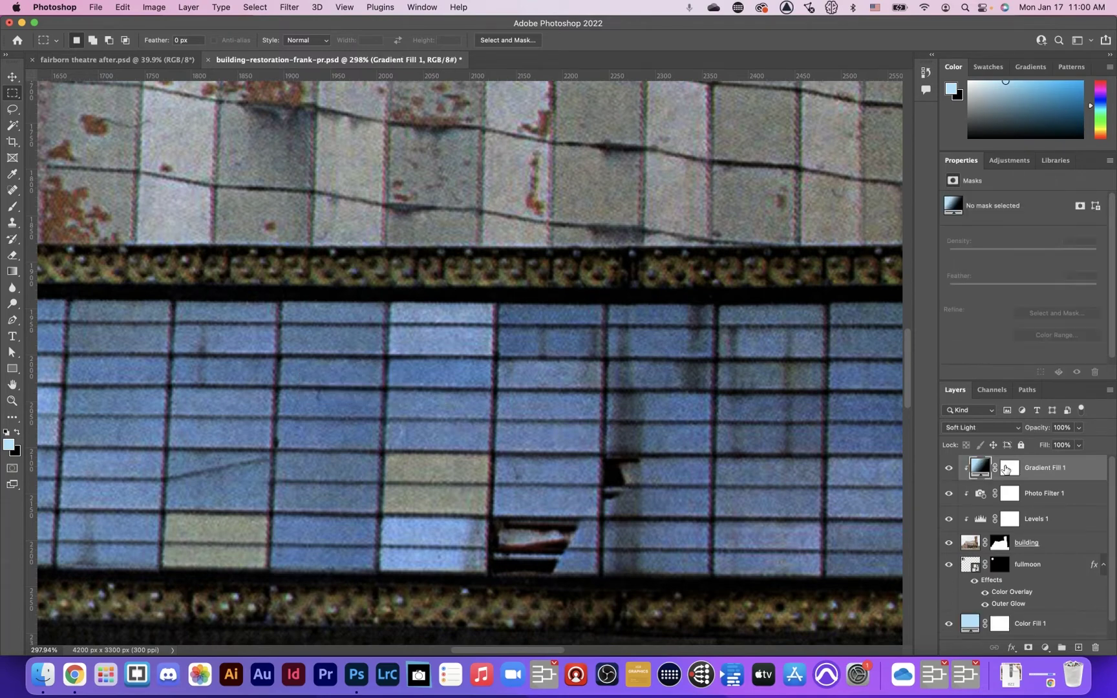
scroll(623, 456, down, 5)
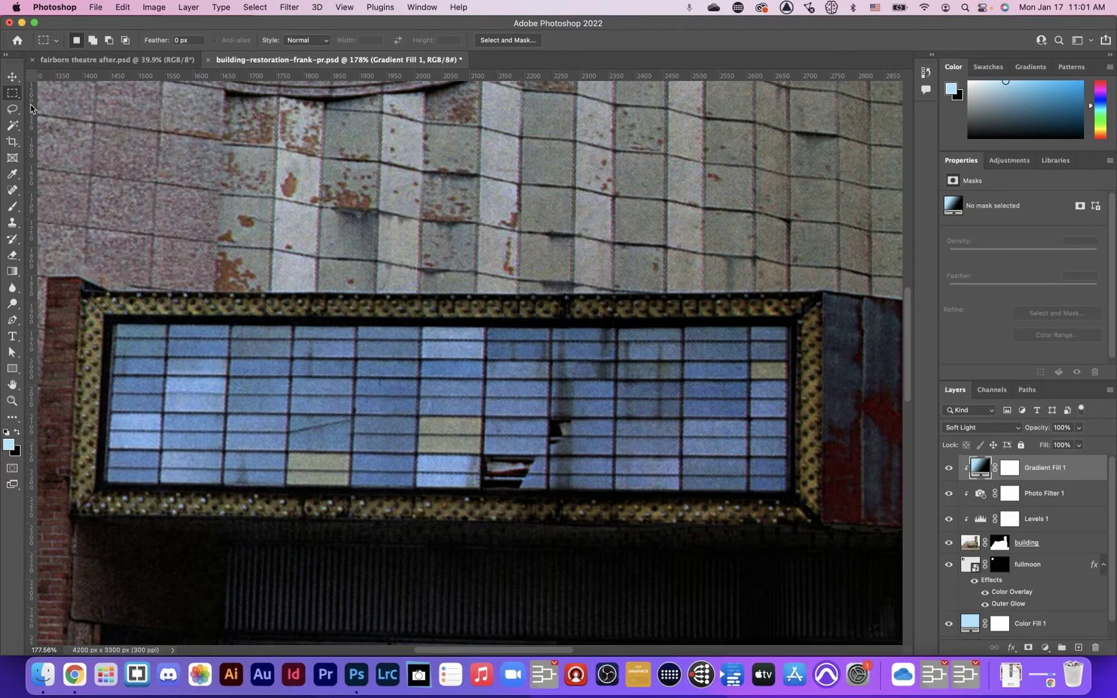
key(u)
drag(46, 282, 608, 424)
- Move and shrink the wide rectangle to about 70% to fit inside the marquee frame
key(v)
drag(162, 324, 482, 395)
scroll(481, 394, down, 5)
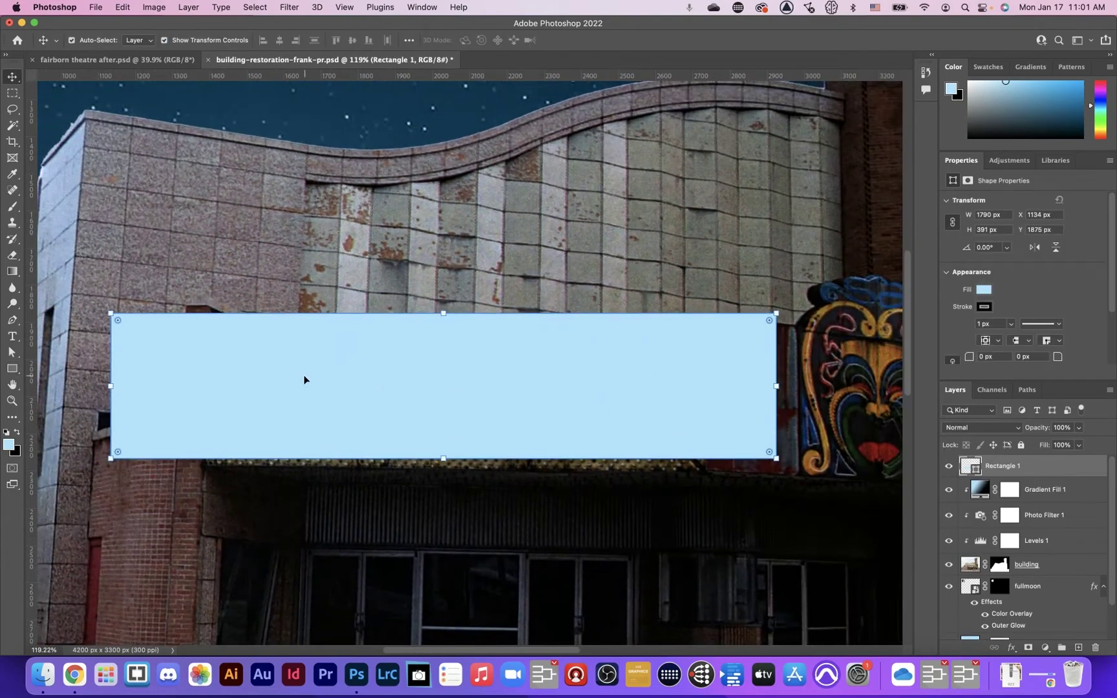
drag(776, 457, 647, 427)
drag(521, 405, 560, 425)
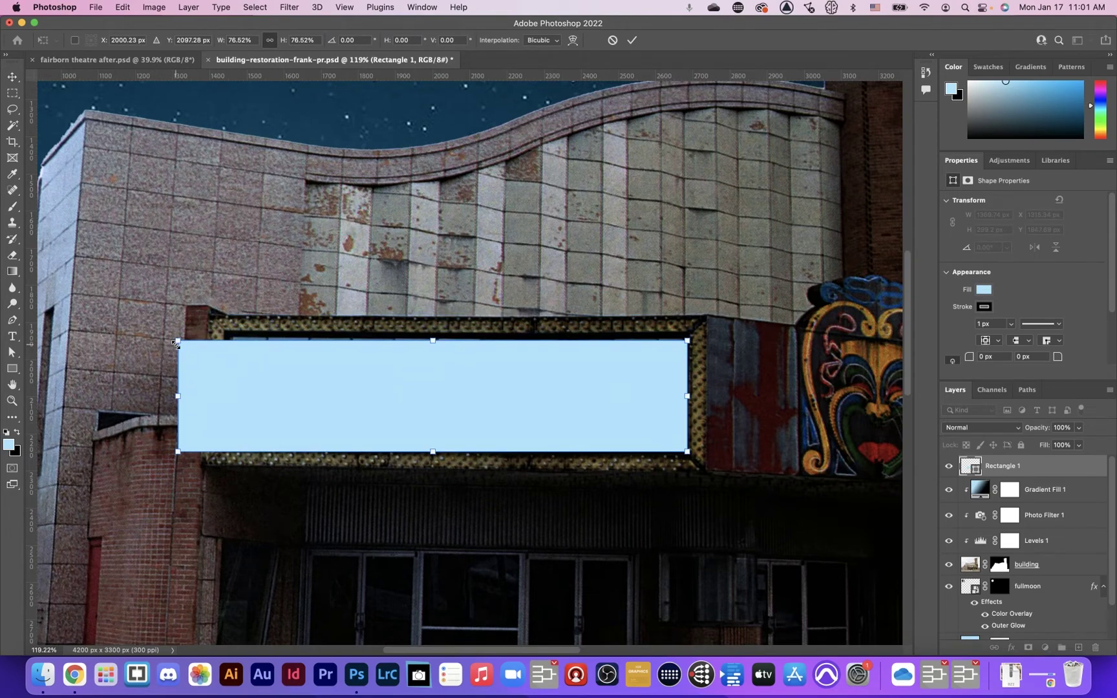
drag(176, 341, 224, 330)
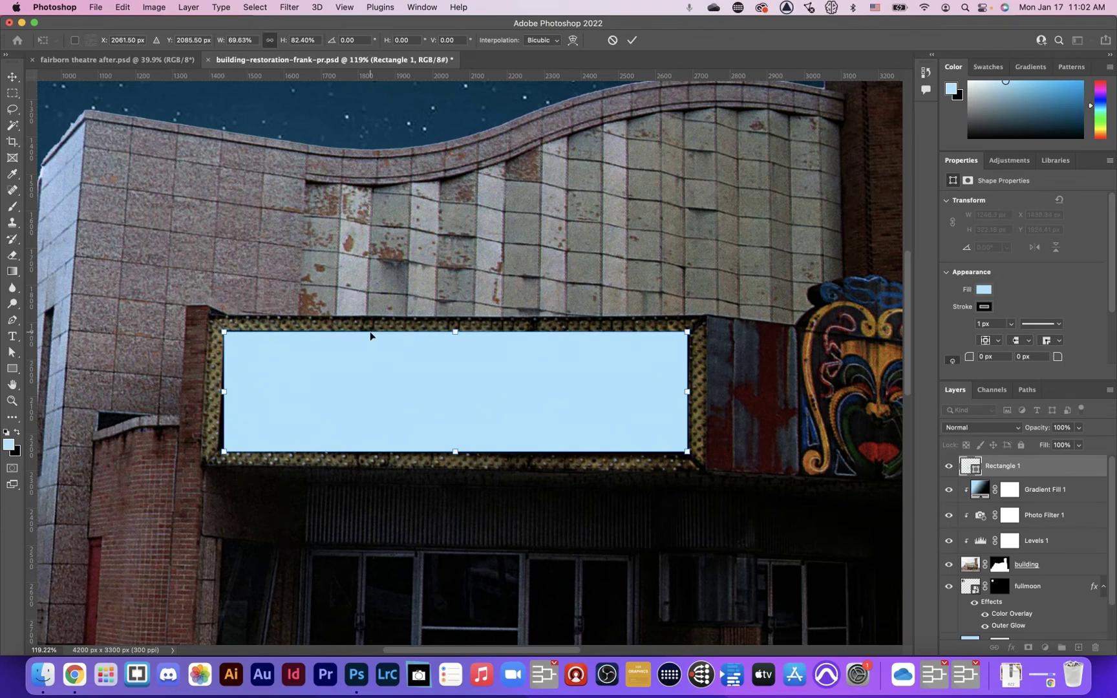
- Commit the resize and add a Pattern Overlay using the yellow 'marquee' tile pattern
click(633, 40)
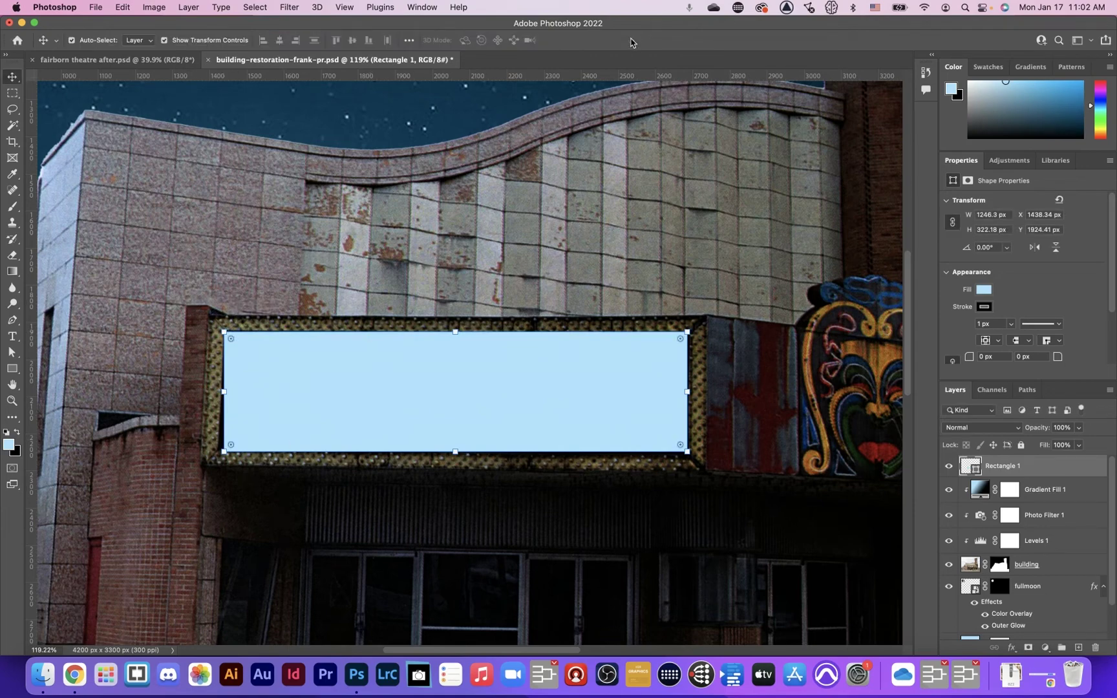
click(1013, 647)
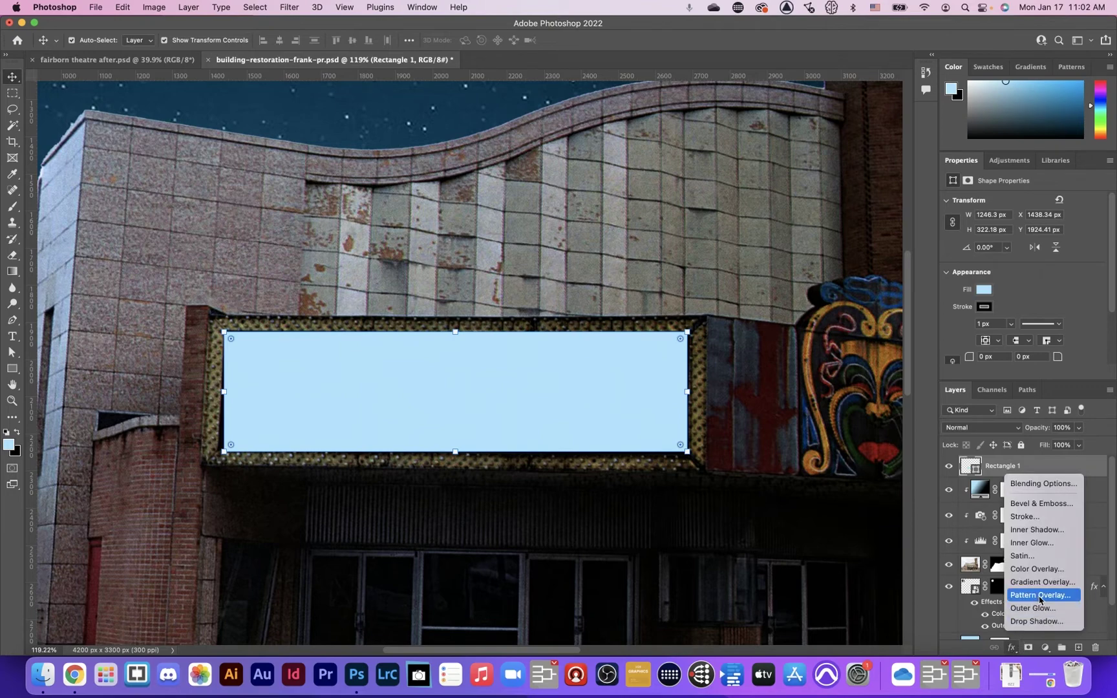
click(1039, 595)
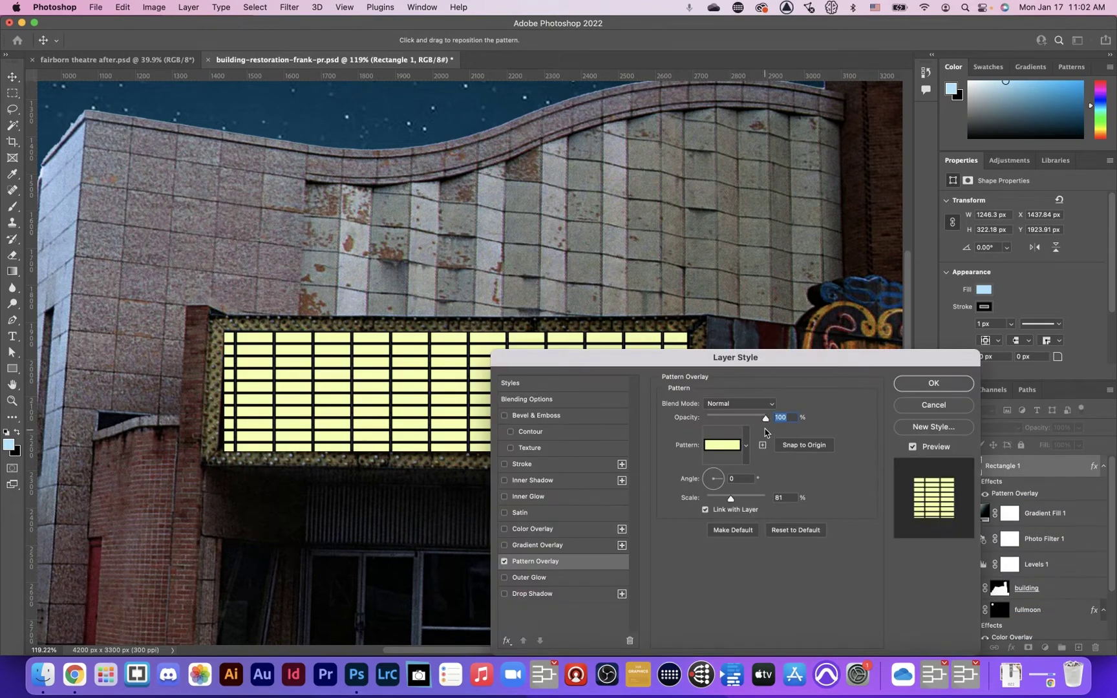
click(747, 446)
click(705, 557)
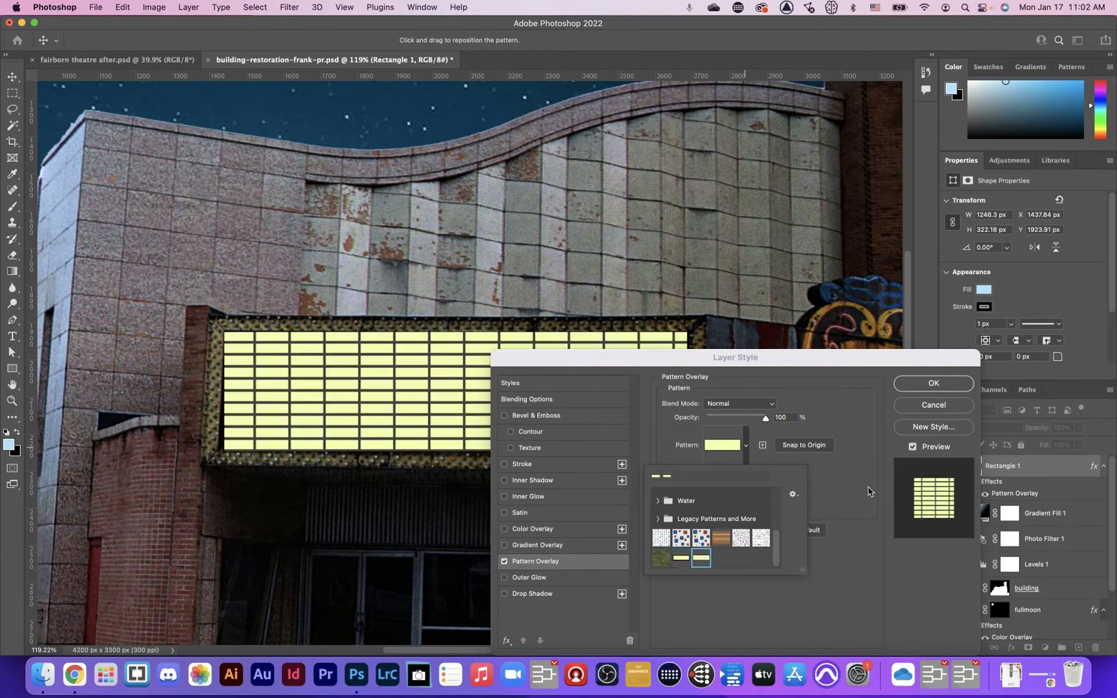
click(932, 384)
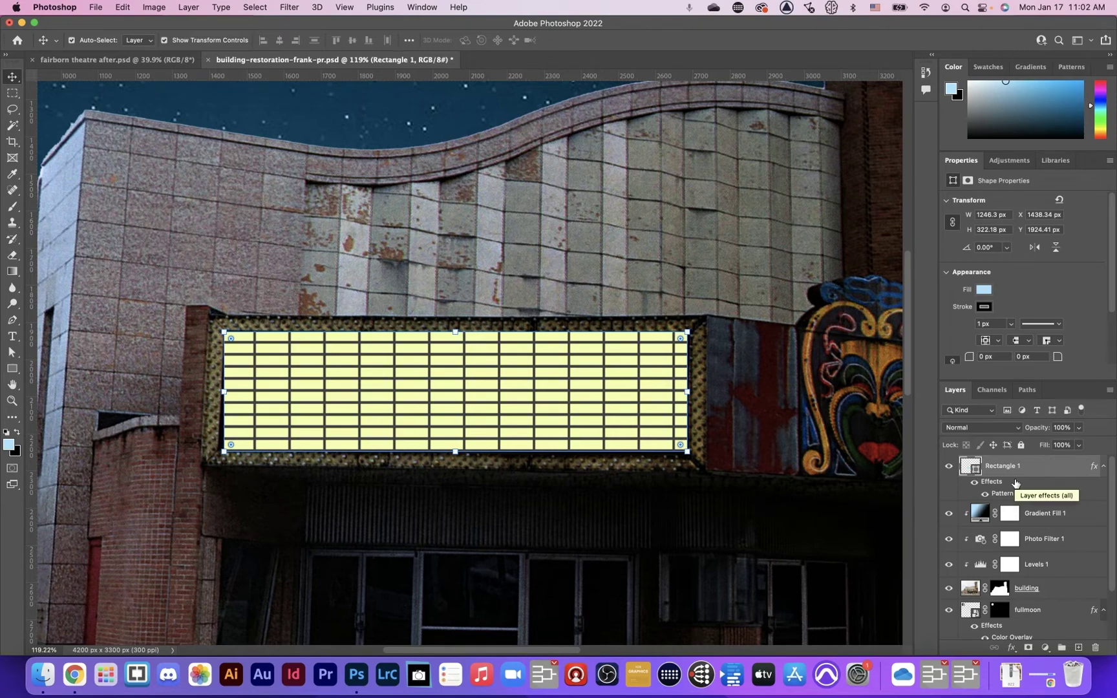
- Rasterize Rectangle 1's shape, then rasterize its layer style to bake in the pattern
click(189, 8)
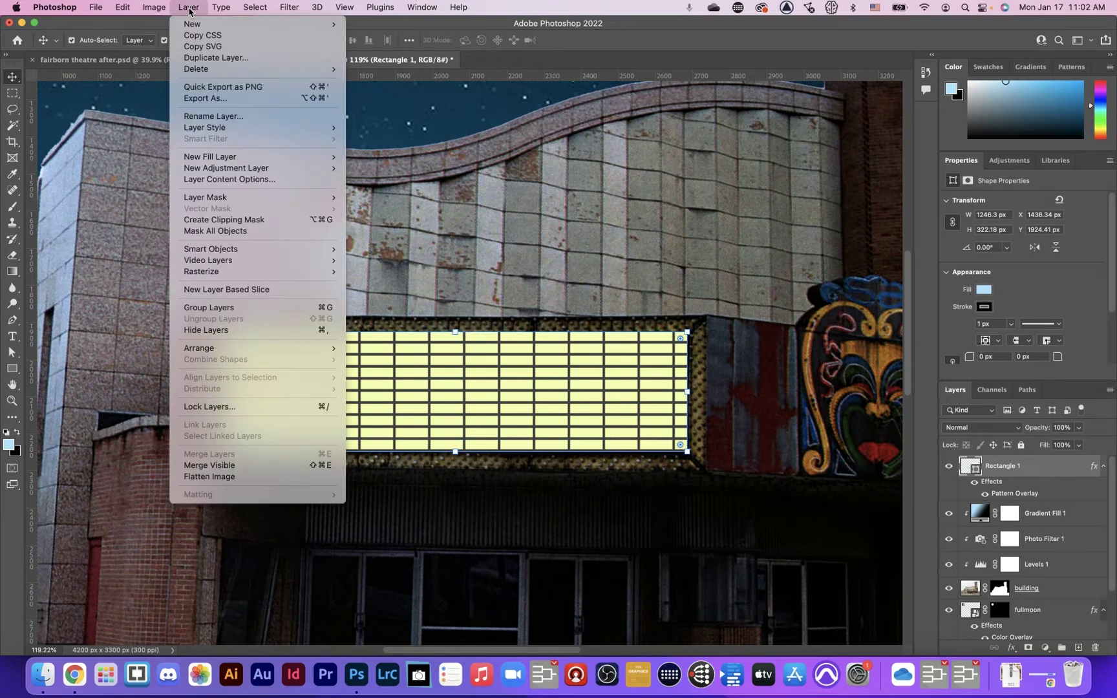
mouse_move(272, 271)
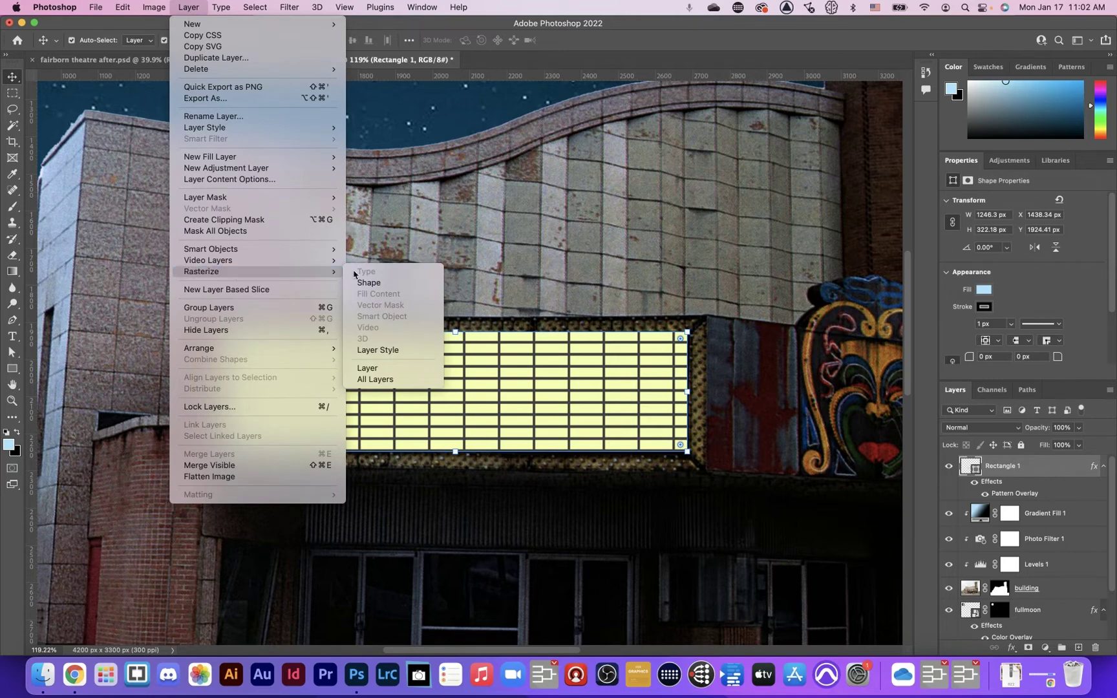
click(375, 284)
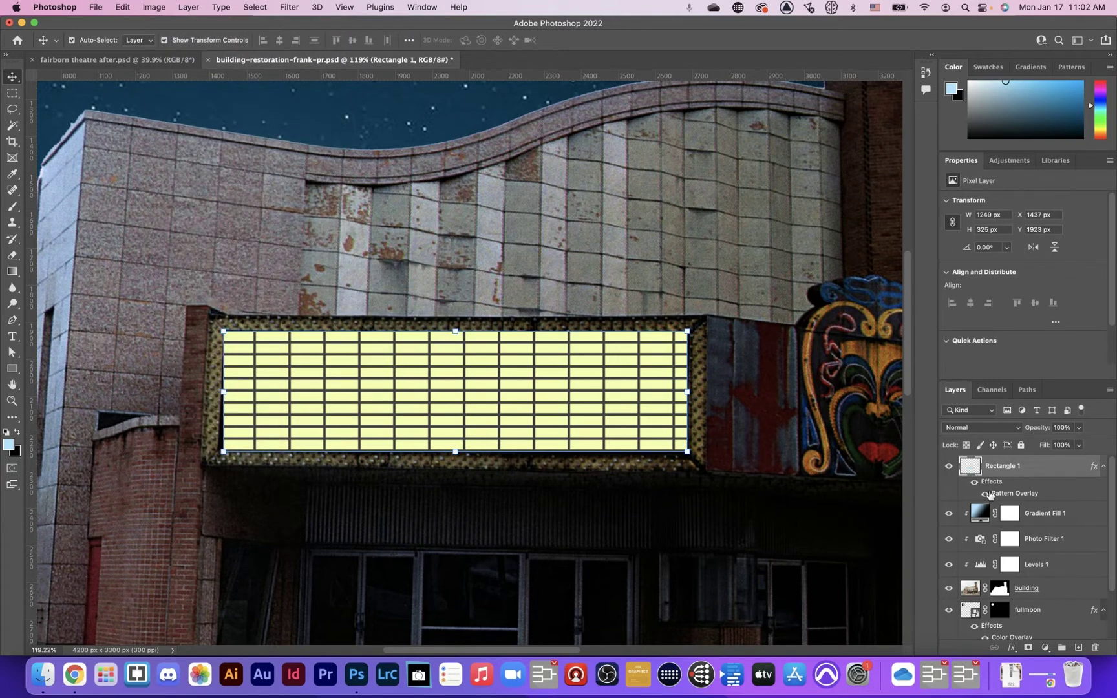
click(190, 7)
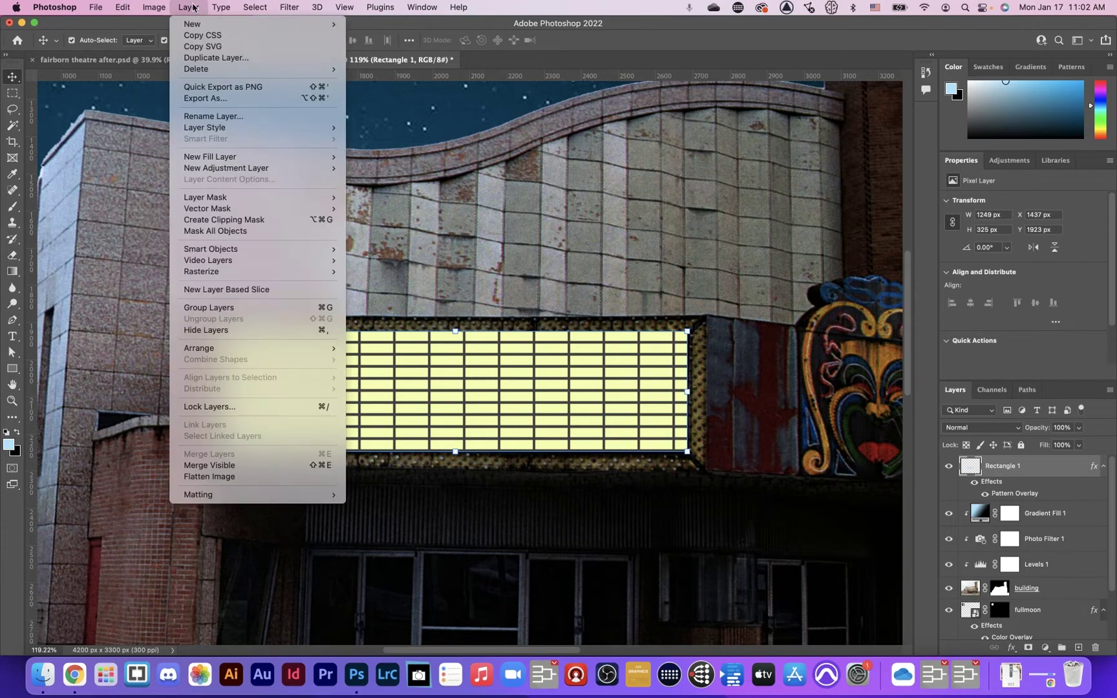
mouse_move(310, 271)
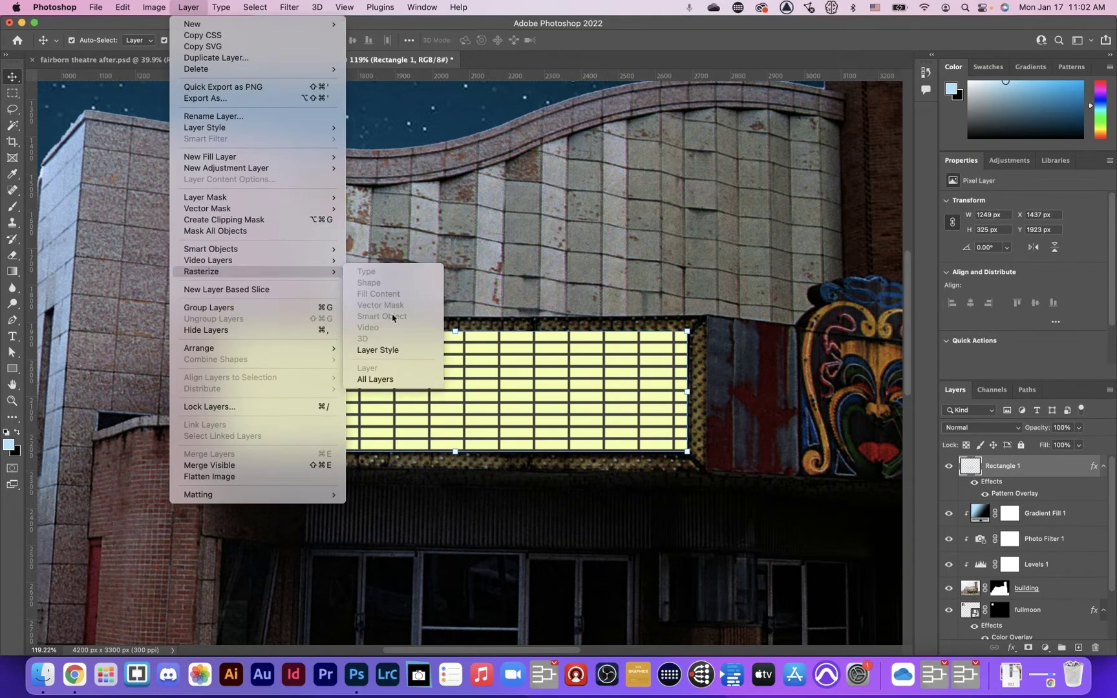
click(400, 351)
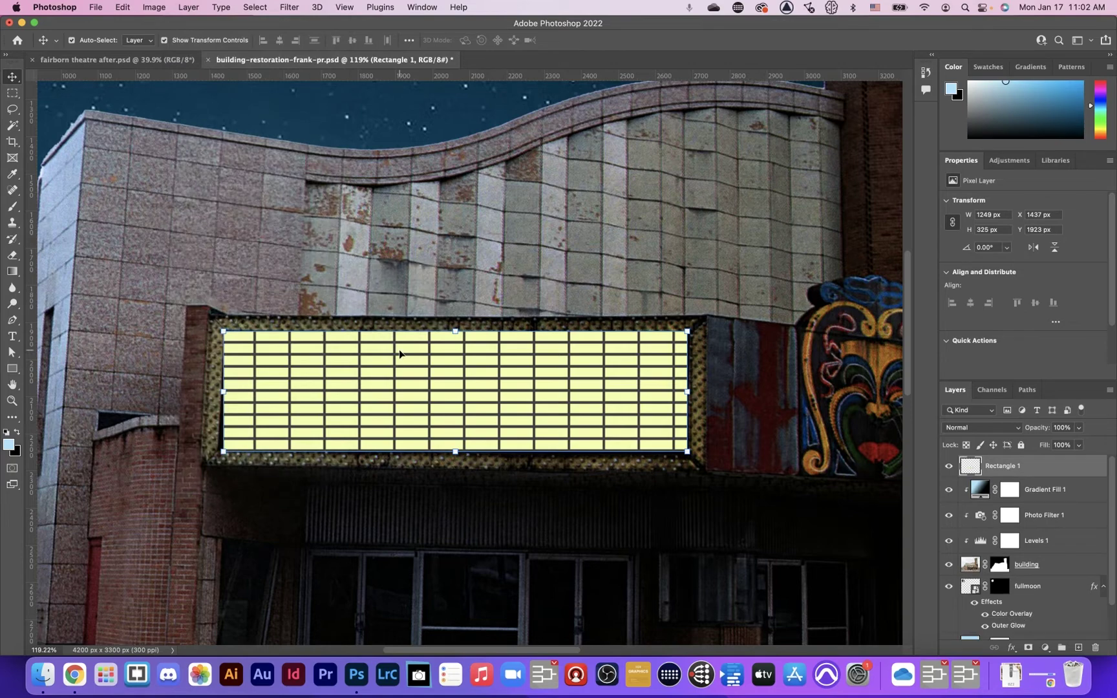
- Toggle Rectangle 1's visibility to compare, zoom out, and select the entire canvas
click(951, 469)
click(951, 471)
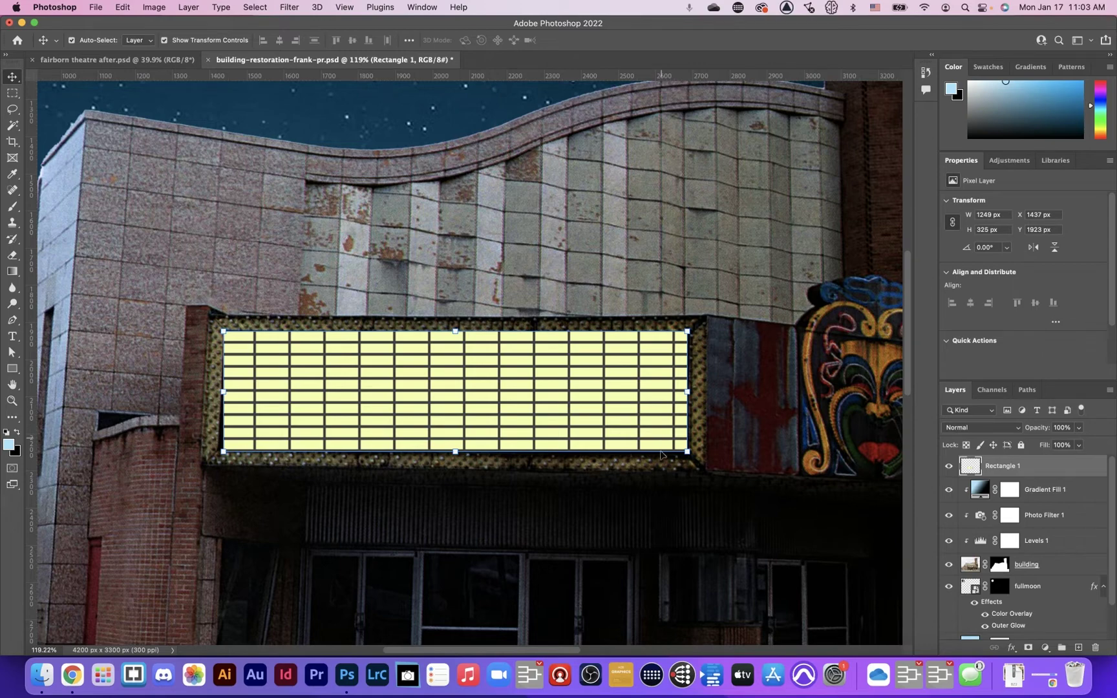
scroll(665, 386, down, 6)
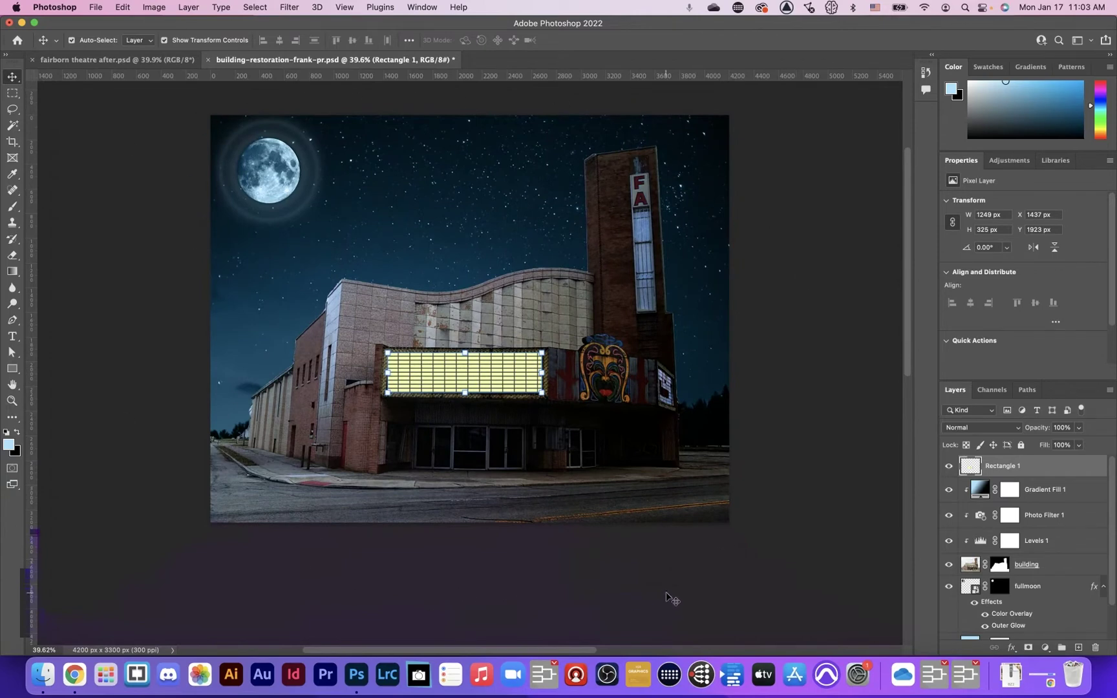
key(super+a)
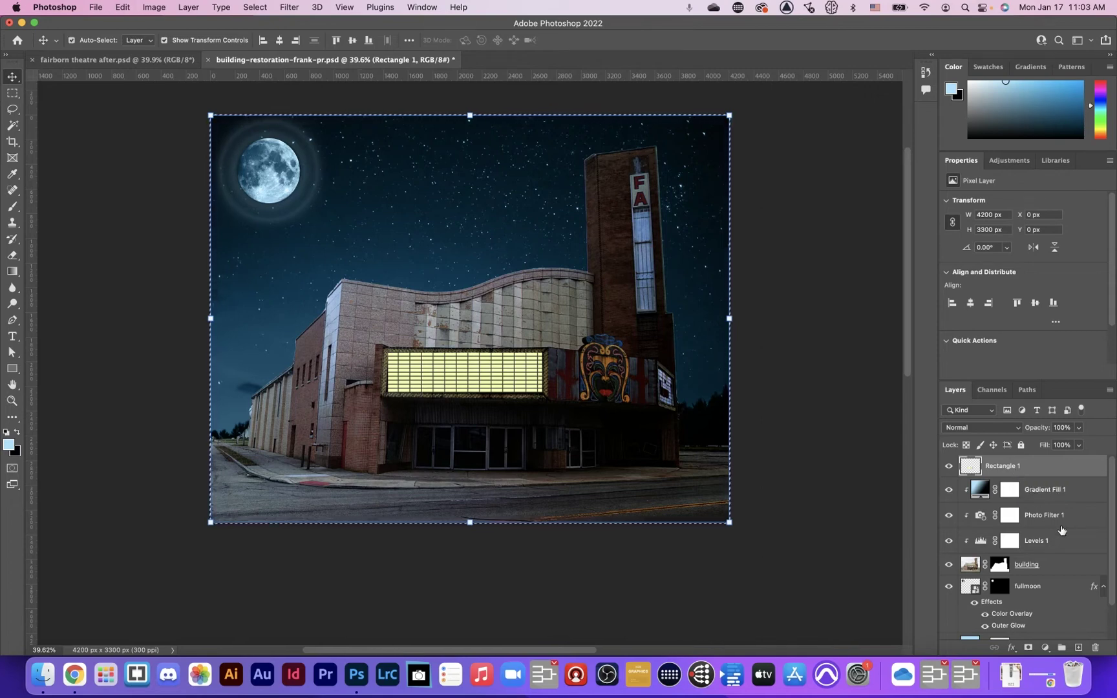
- Add an empty Layer 1, hide Rectangle 1, and deselect the canvas
click(1079, 648)
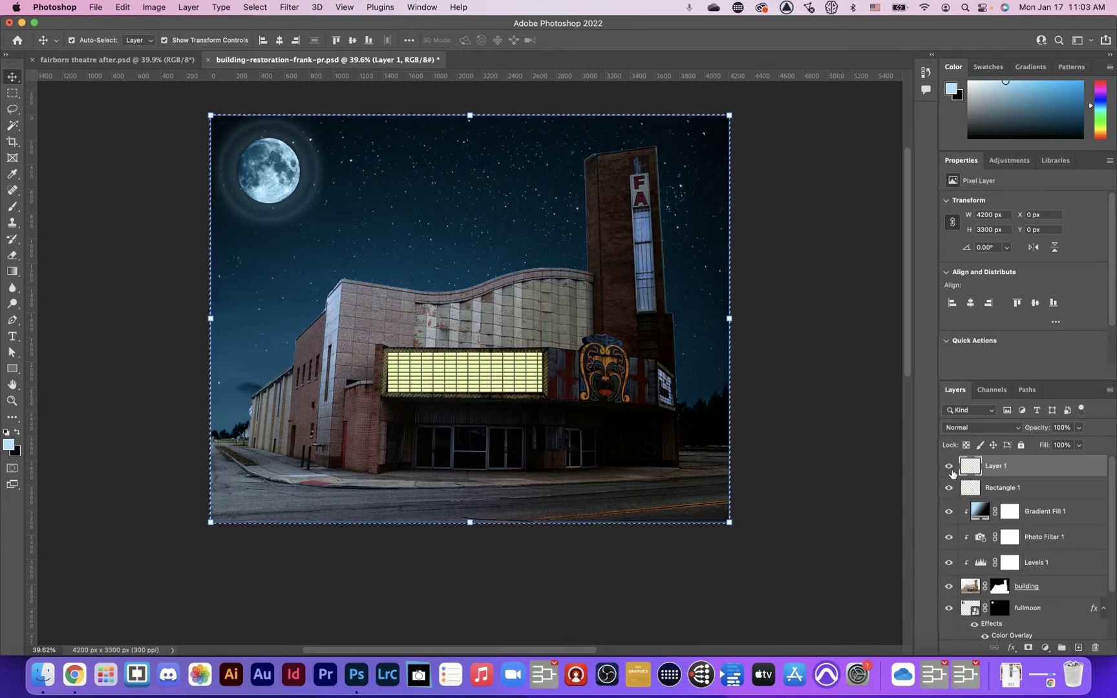
click(948, 489)
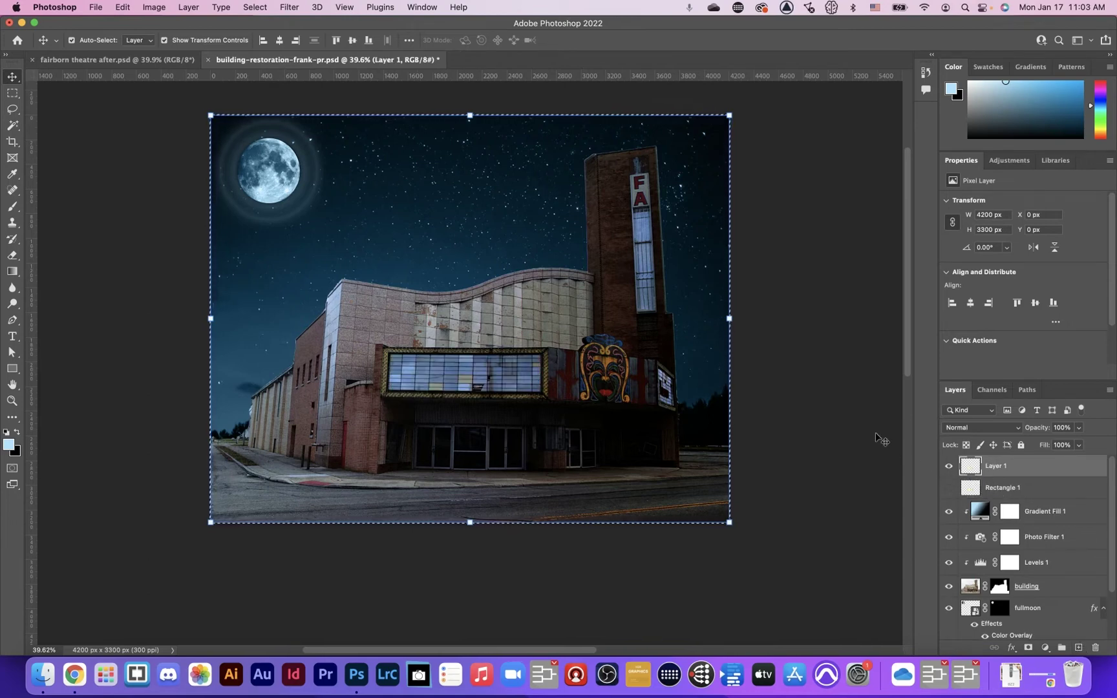
click(255, 8)
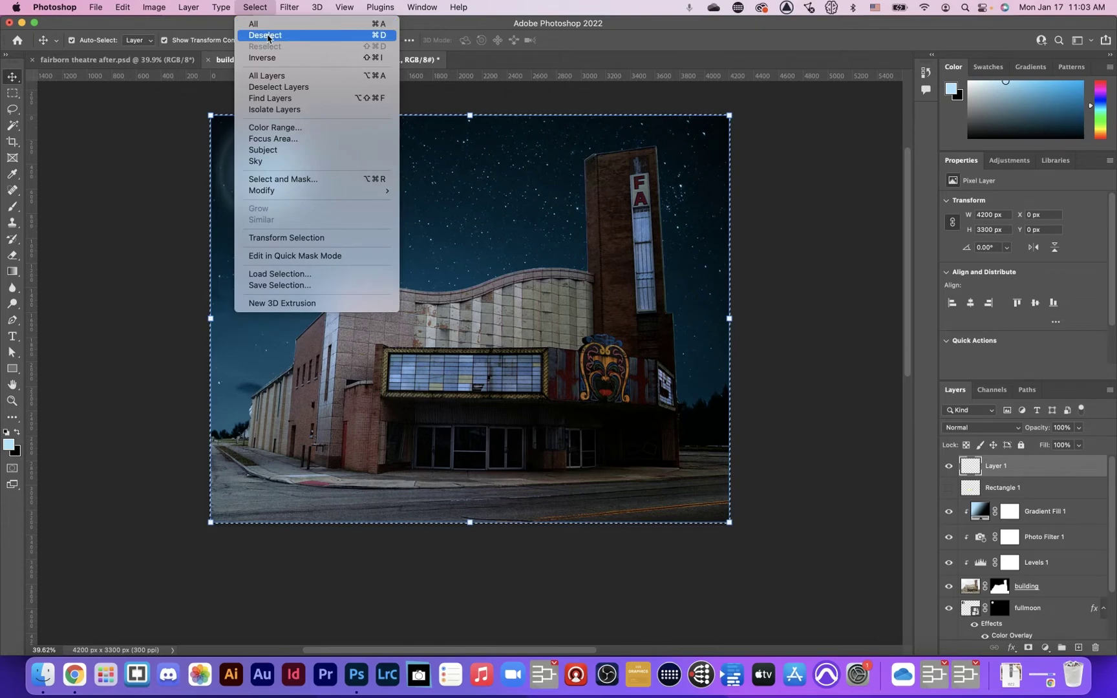
click(268, 35)
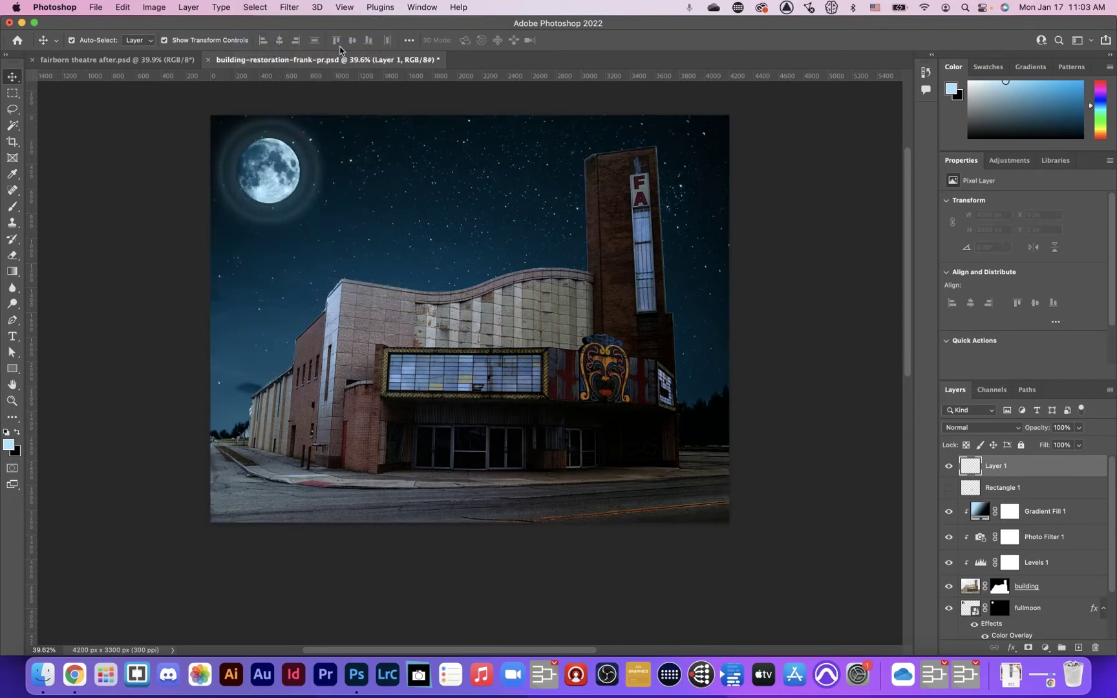
click(290, 7)
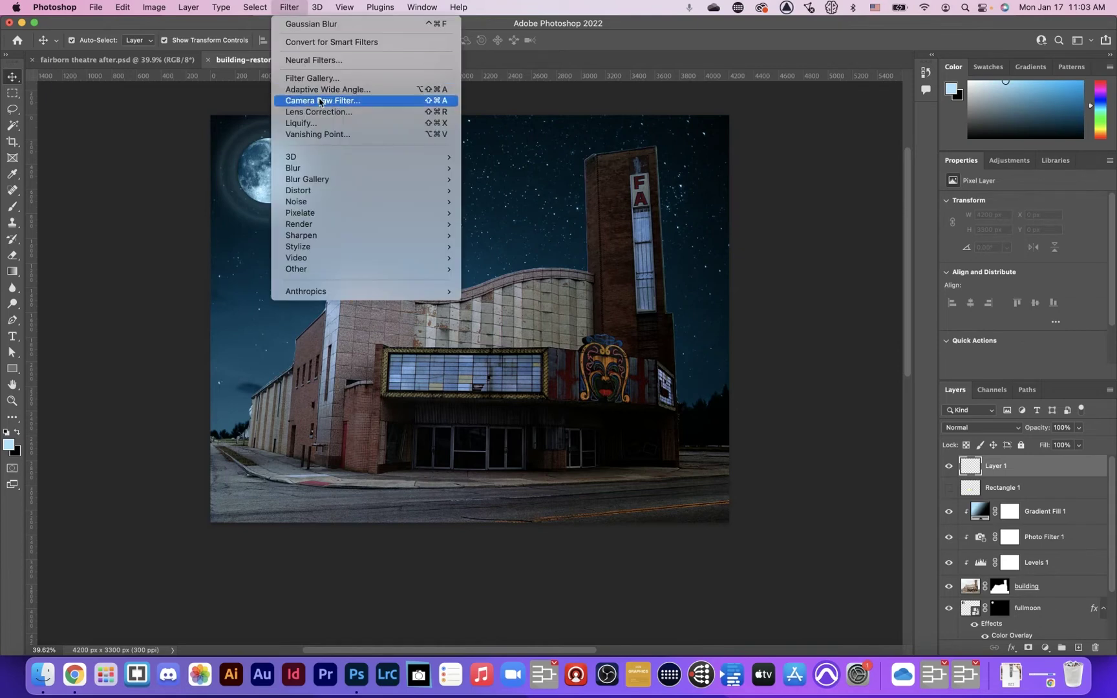
- Open Vanishing Point, delete the detected planes, and place the marquee's top two plane corners
click(324, 135)
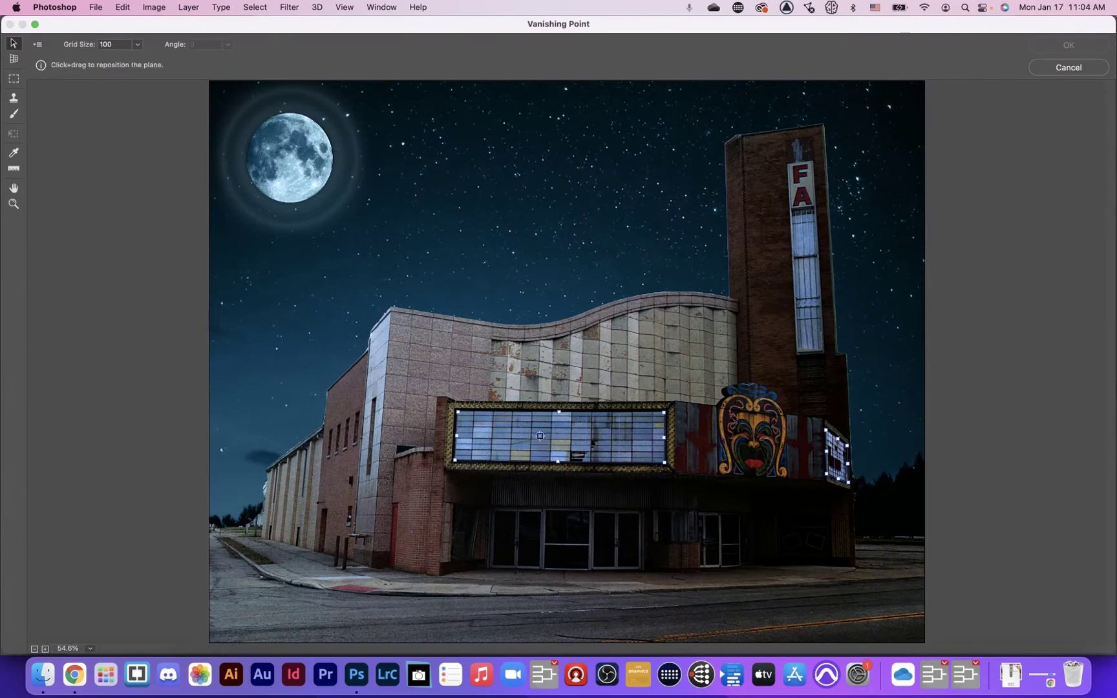
key(BackSpace)
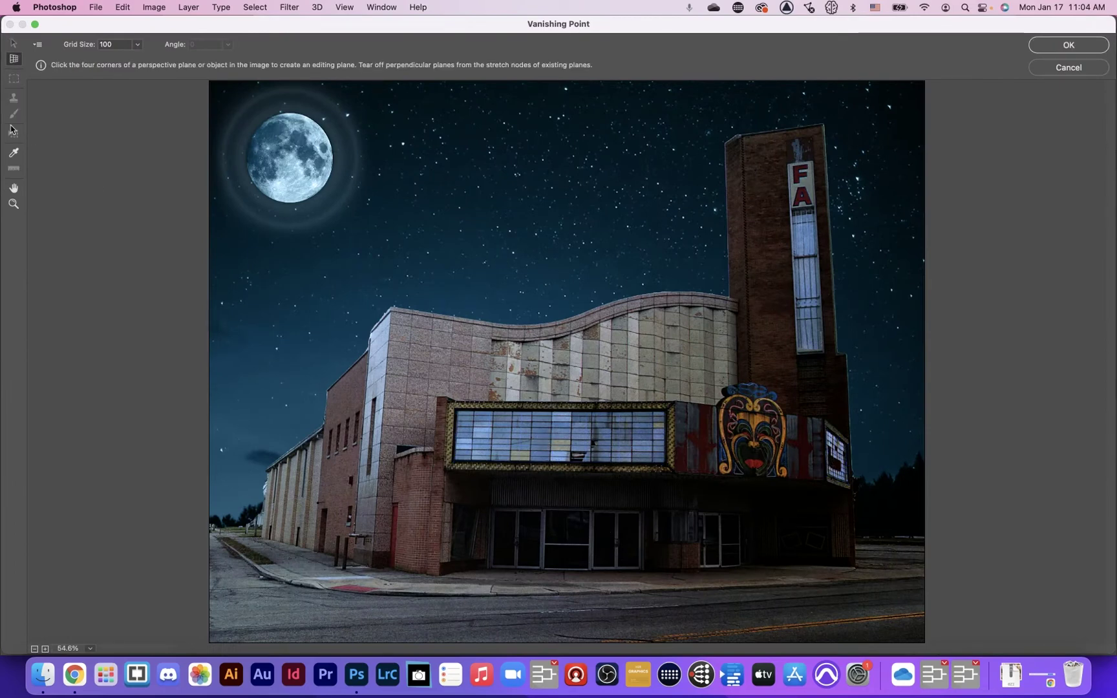
click(458, 412)
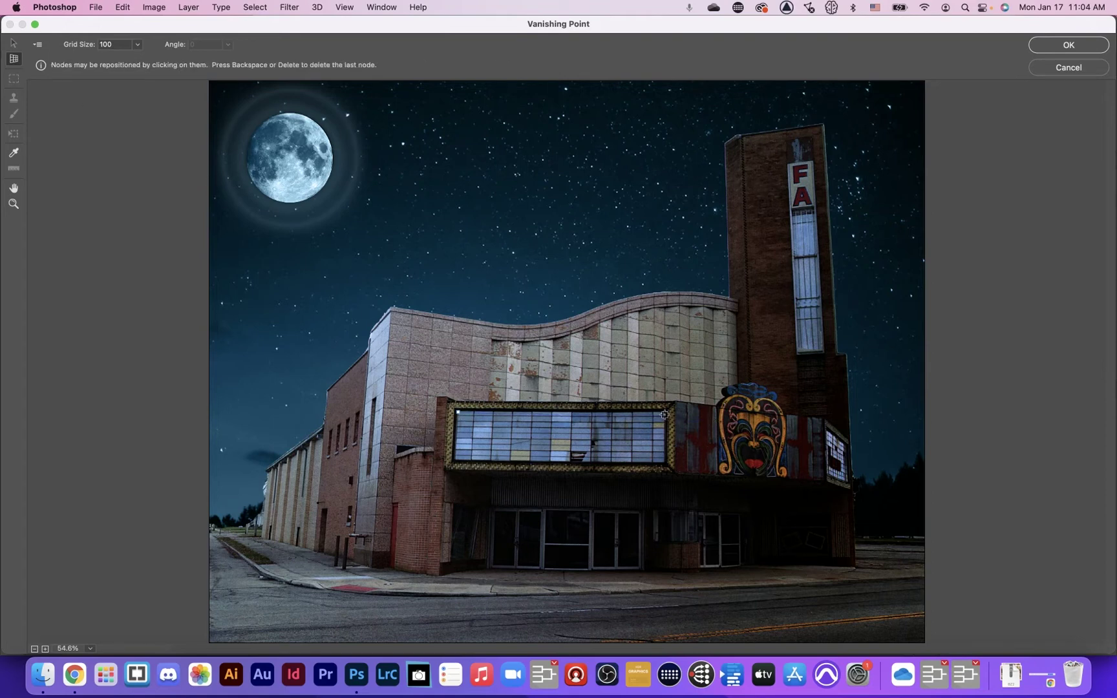
click(664, 412)
- Zoom the preview and place the bottom-right and bottom-left corners to complete the plane
click(14, 204)
click(604, 446)
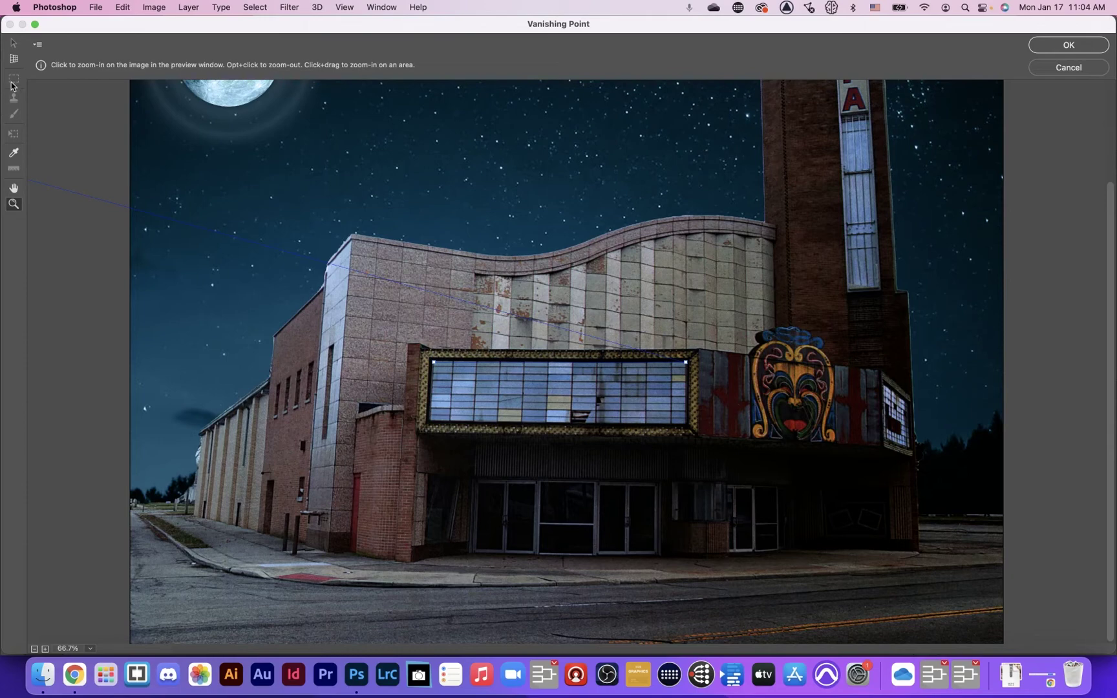
click(14, 59)
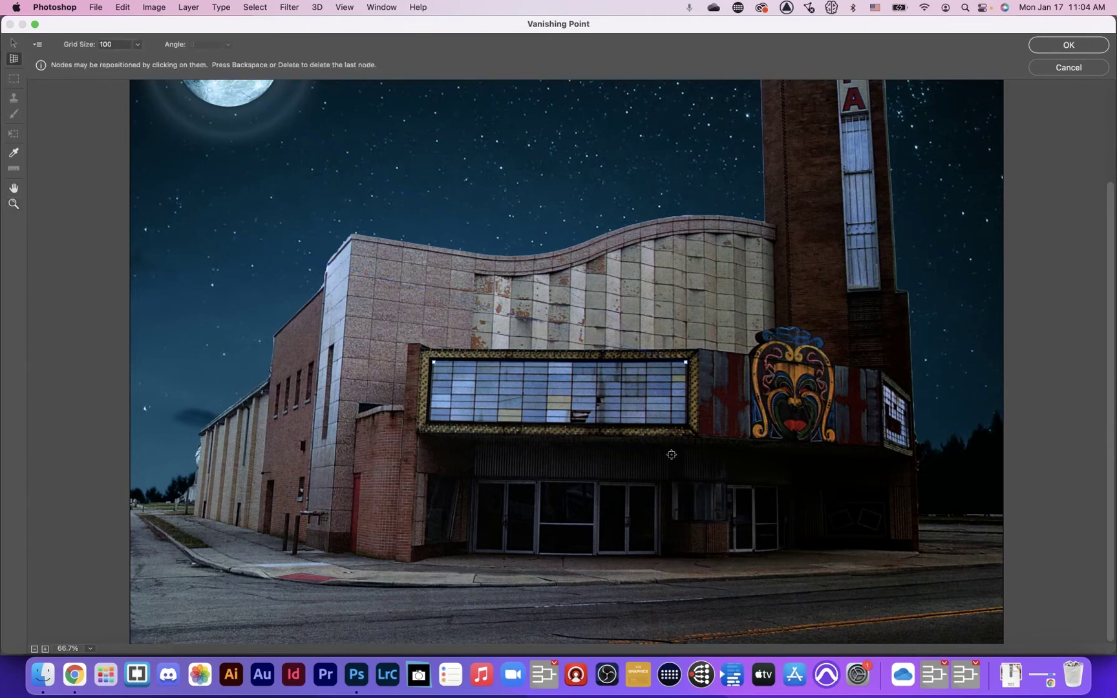
click(686, 425)
click(430, 422)
key(z)
scroll(417, 254, up, 2)
key(alt)
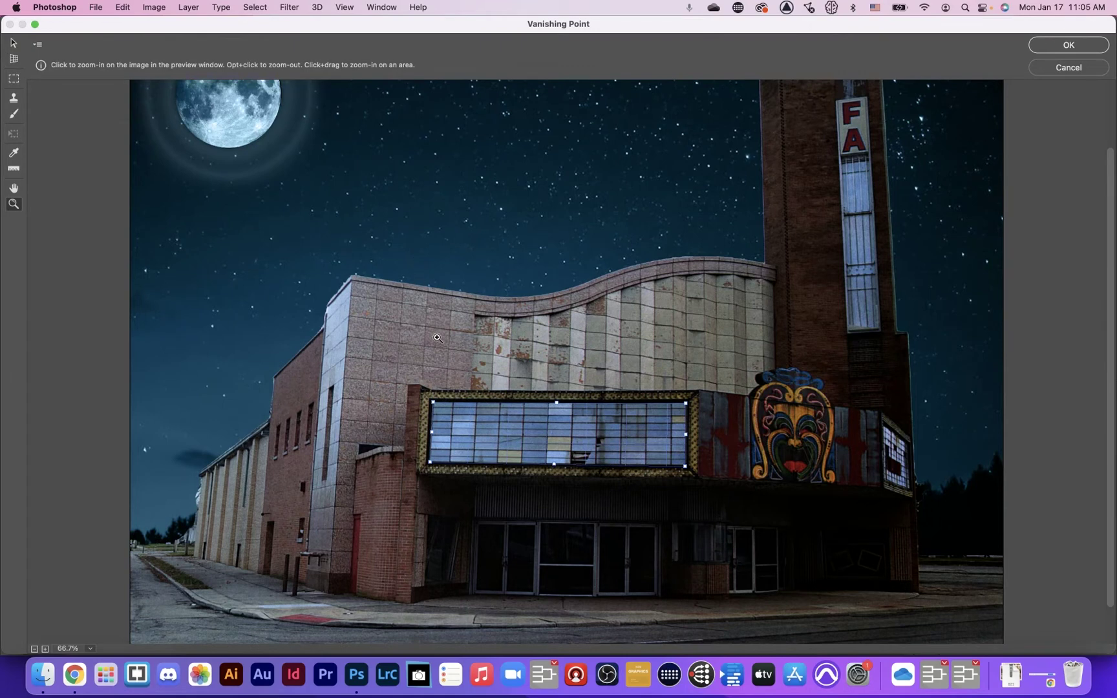
- Paste the yellow window grid, drag it onto the marquee plane, and deselect it
key(super)
key(m)
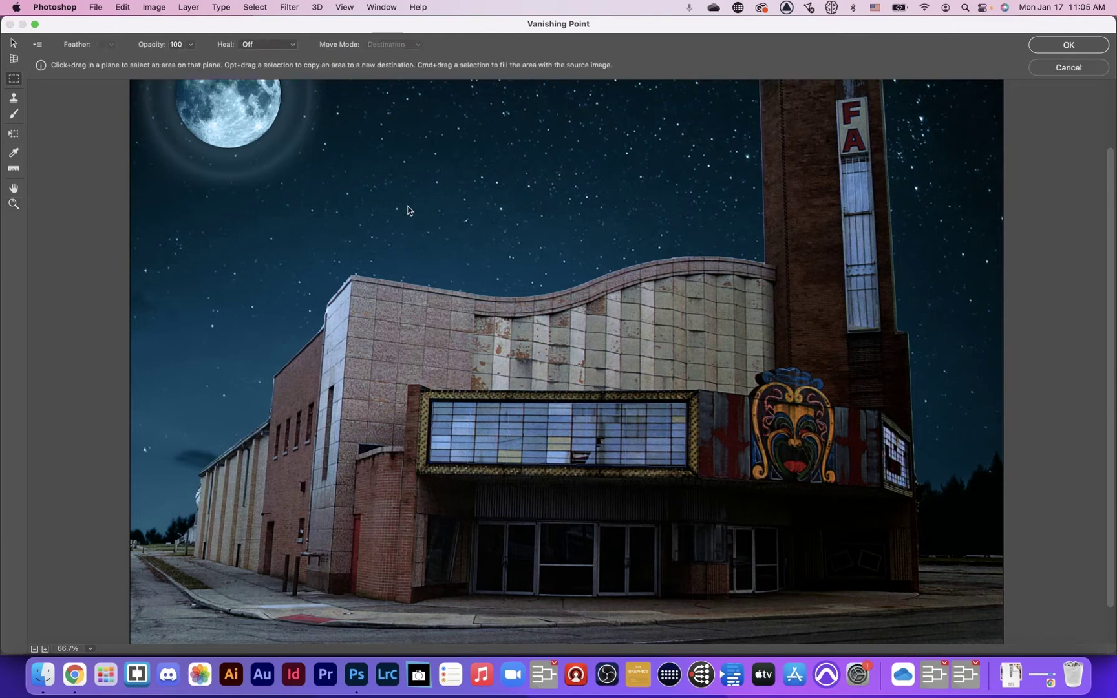
drag(387, 183, 386, 292)
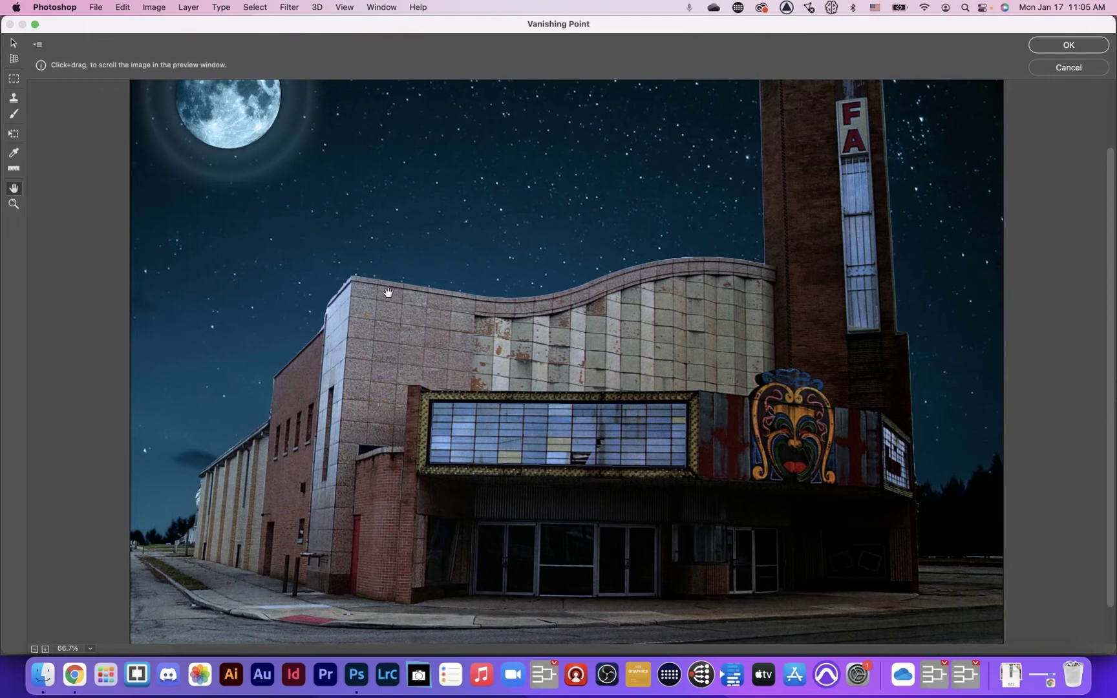
key(super+v)
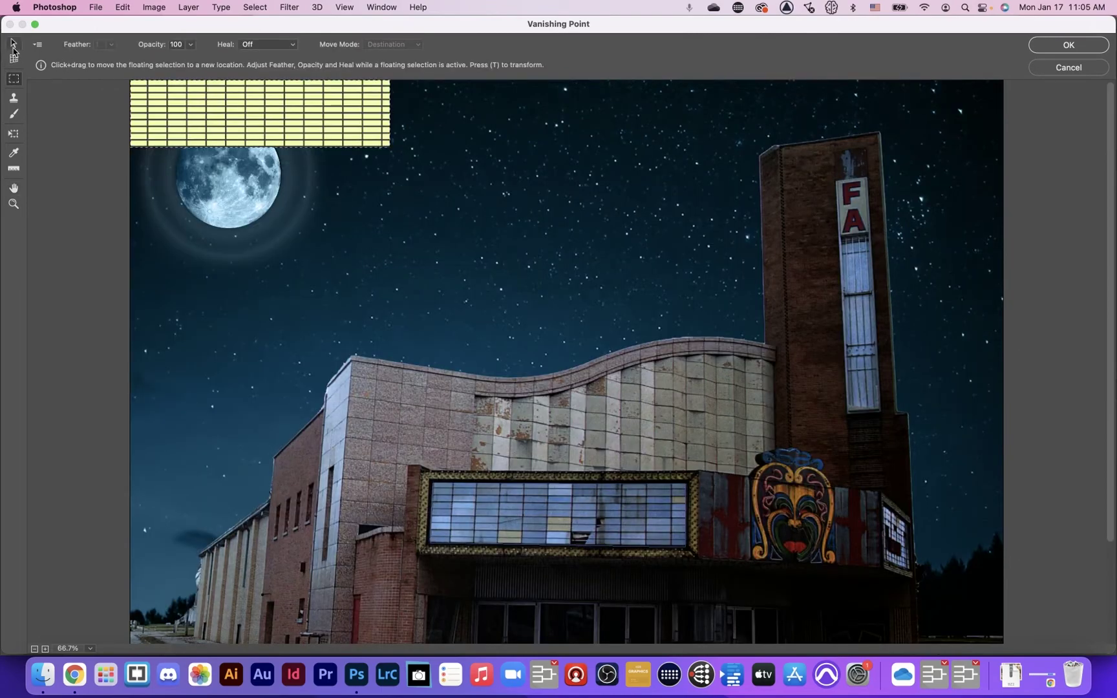
drag(170, 109, 473, 508)
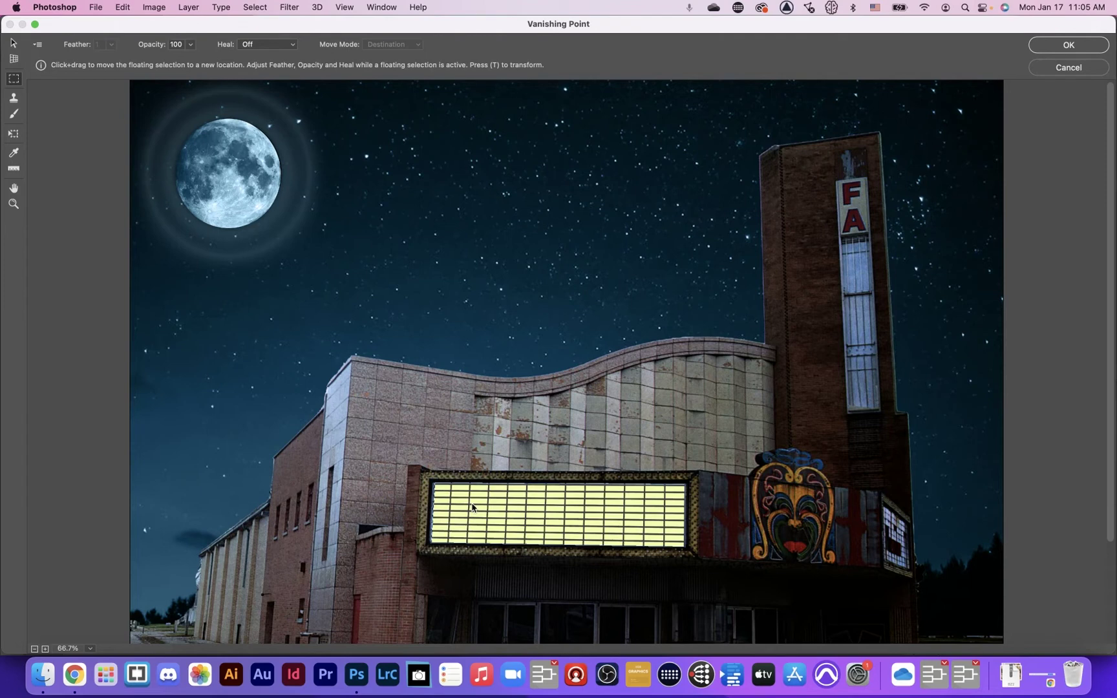
key(super+d)
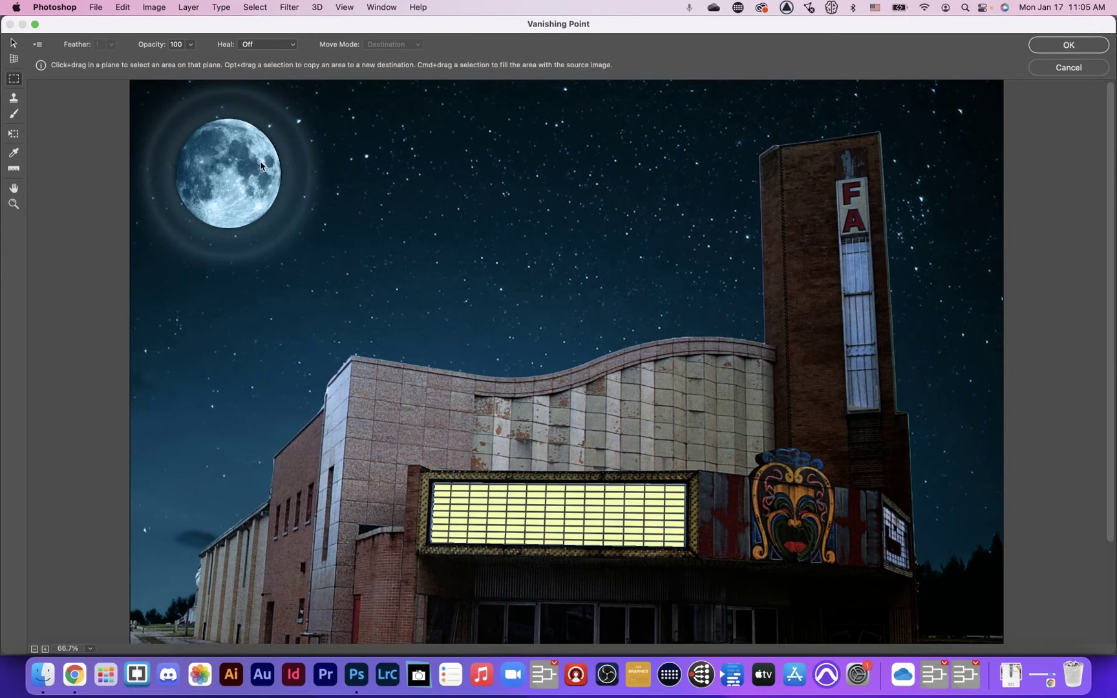
- Define a new perspective plane over the four corners of the small side sign
click(14, 58)
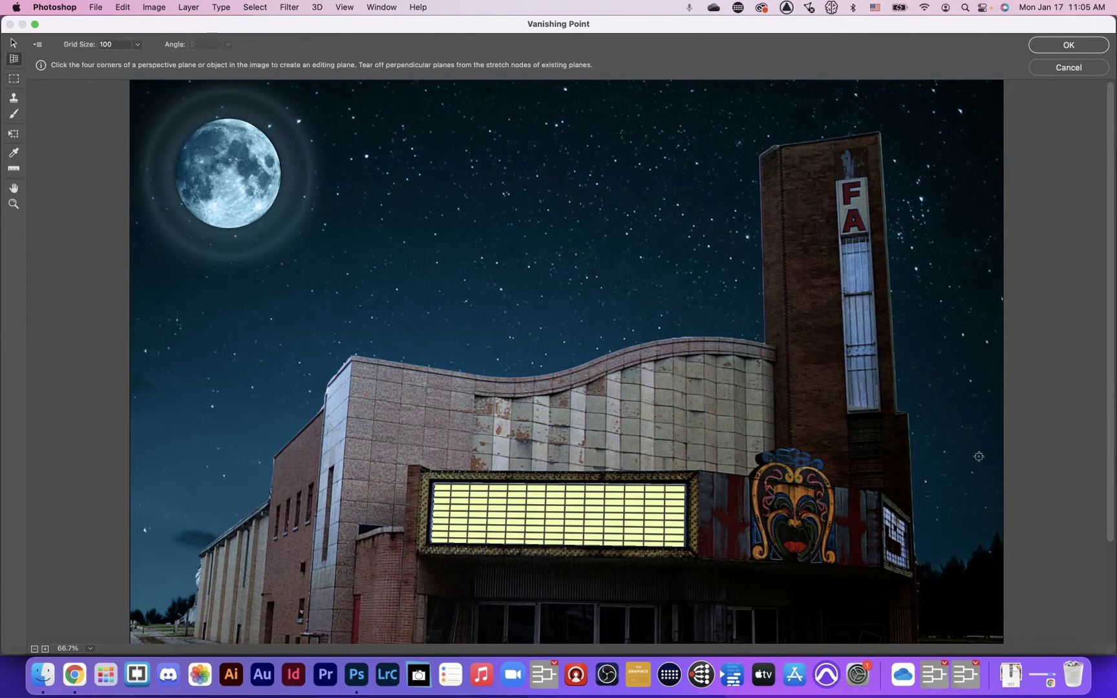
click(884, 506)
click(906, 526)
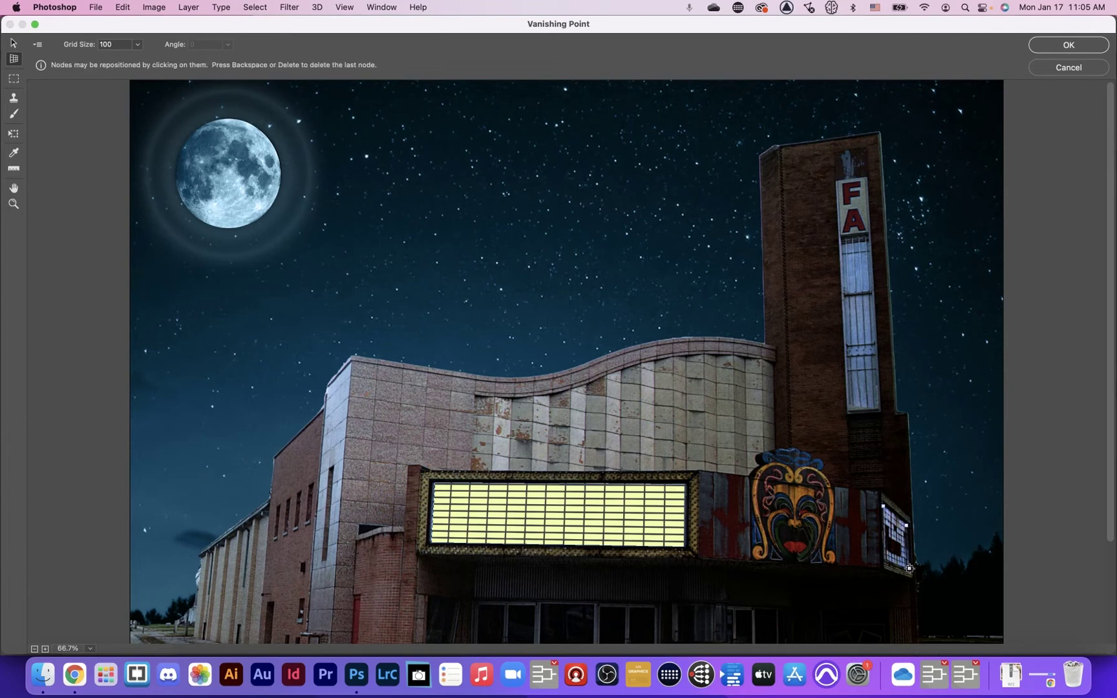
click(909, 568)
click(886, 564)
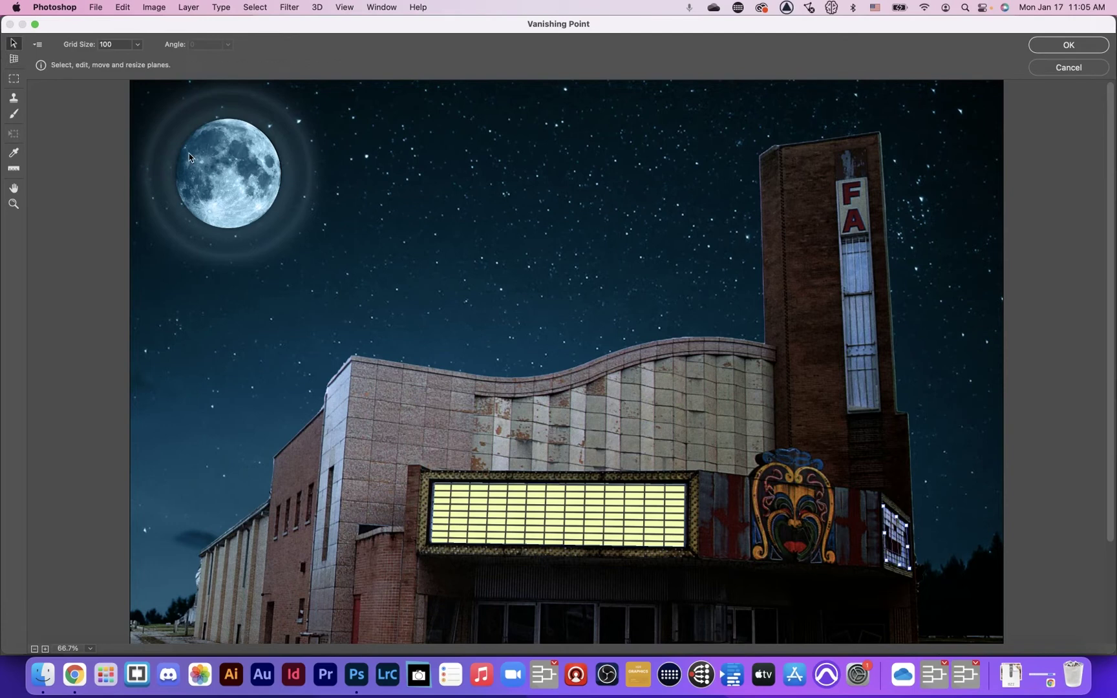
- Paste the yellow grid again, shrink it, and fit it onto the side sign plane
key(super+v)
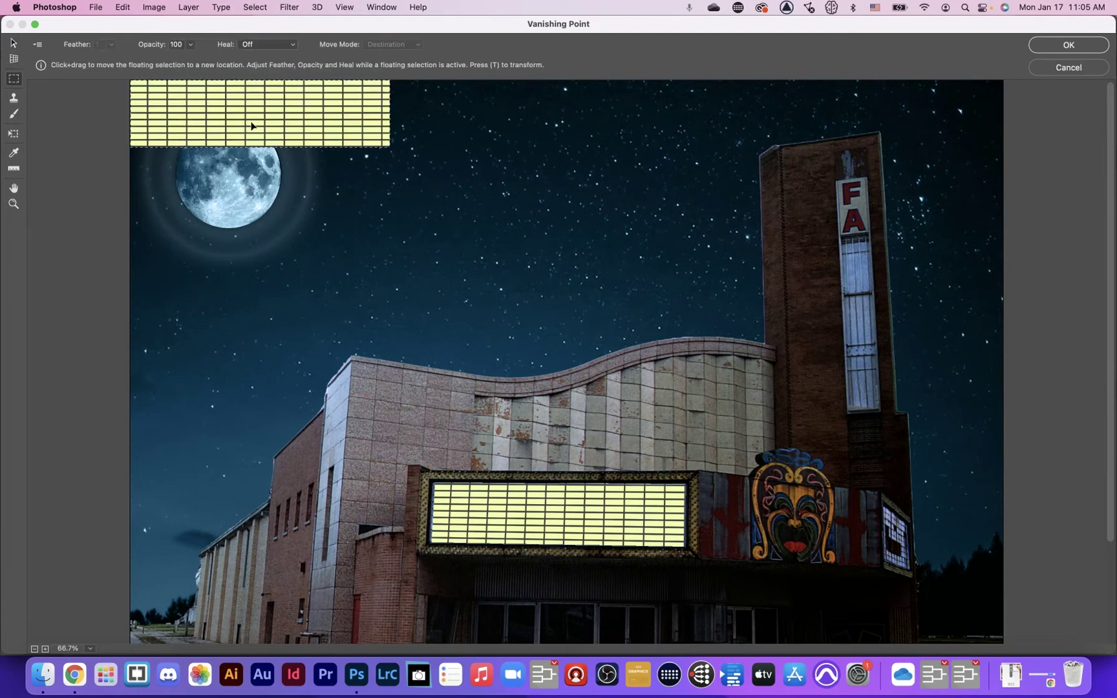
drag(238, 115, 894, 546)
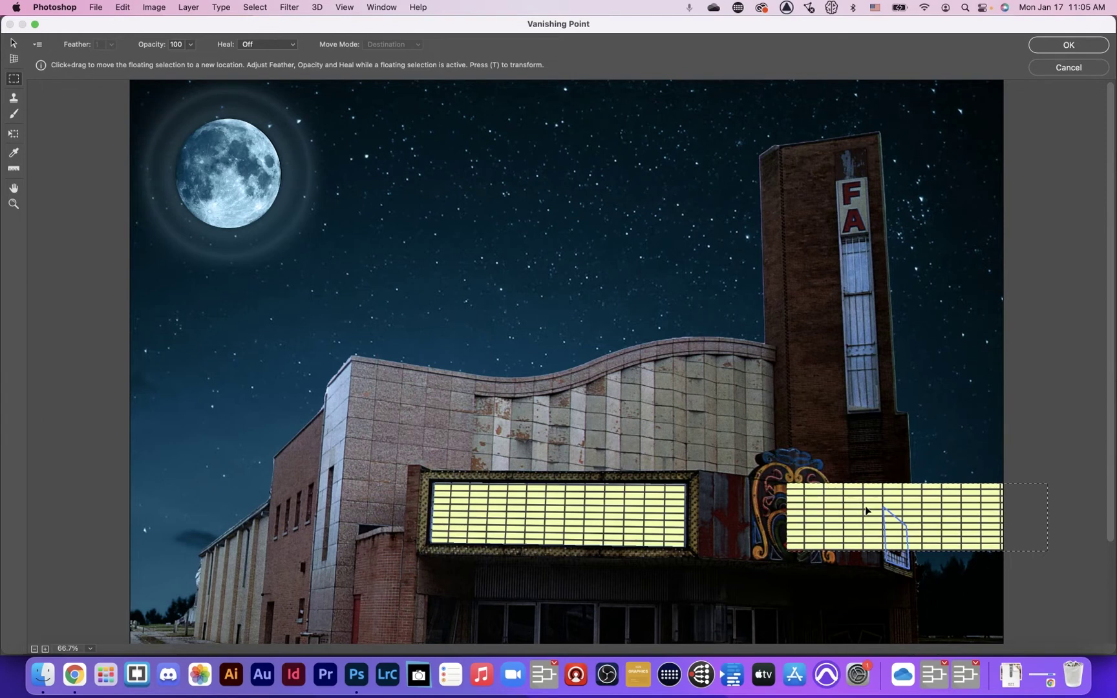
key(super+z)
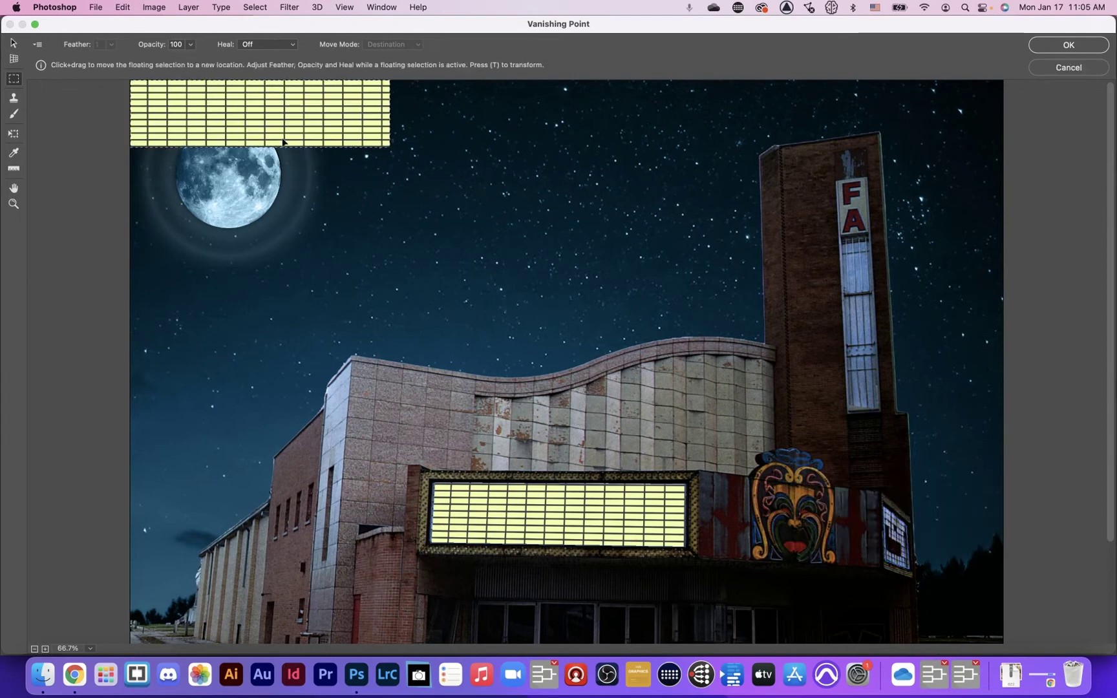
drag(212, 124, 895, 564)
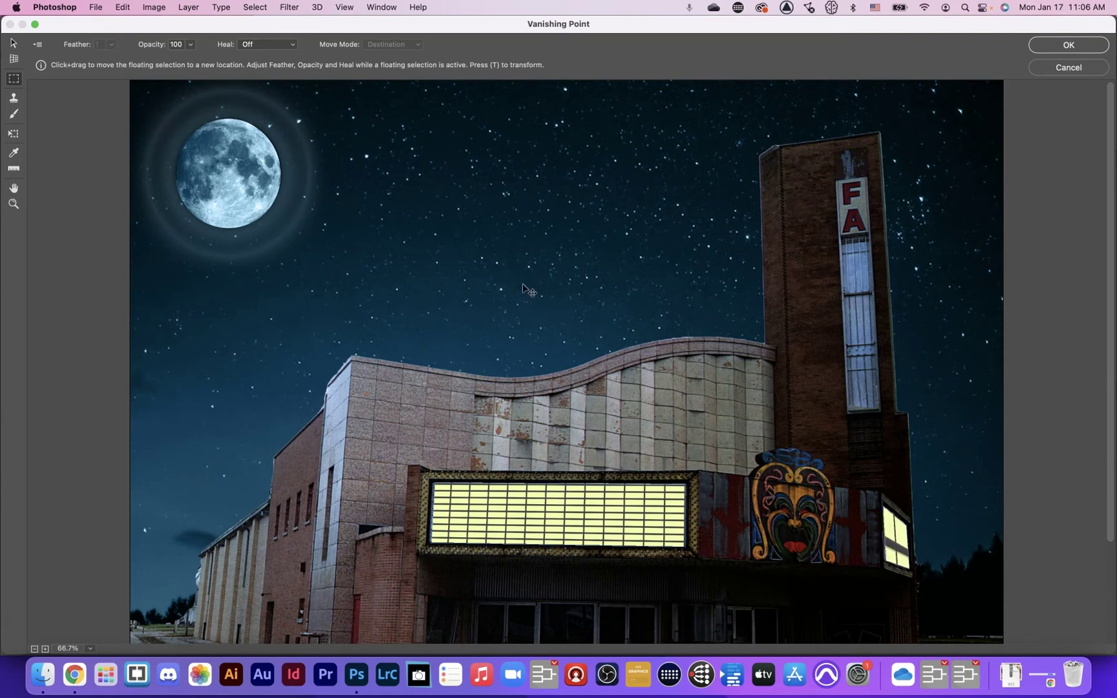
key(super+z)
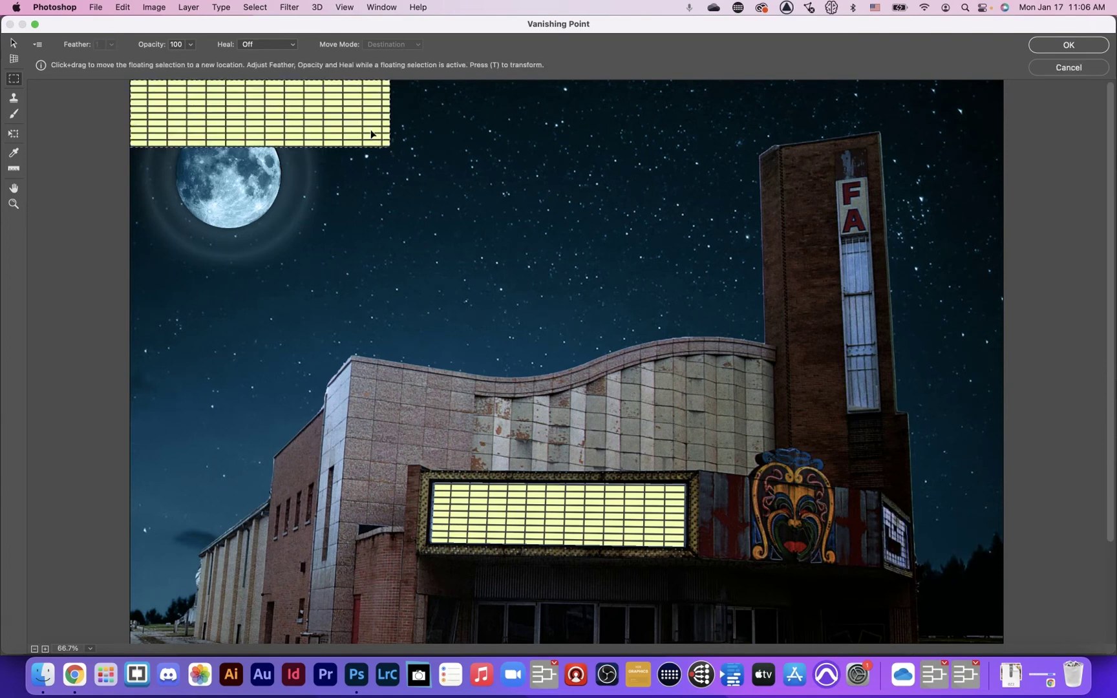
key(t)
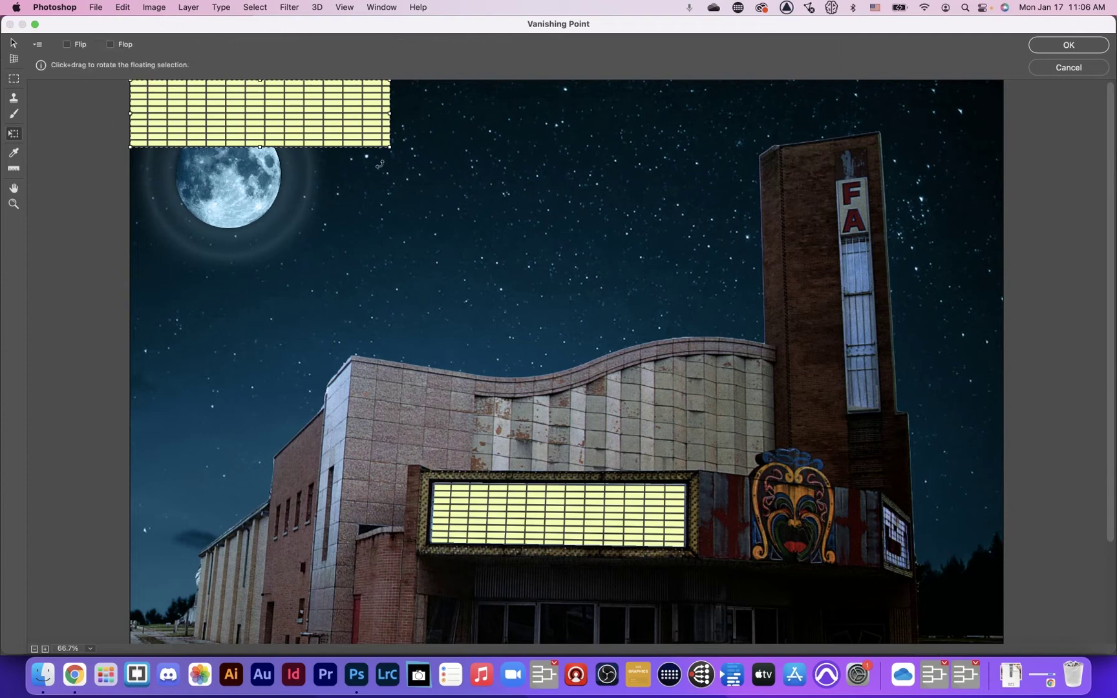
drag(386, 147, 175, 99)
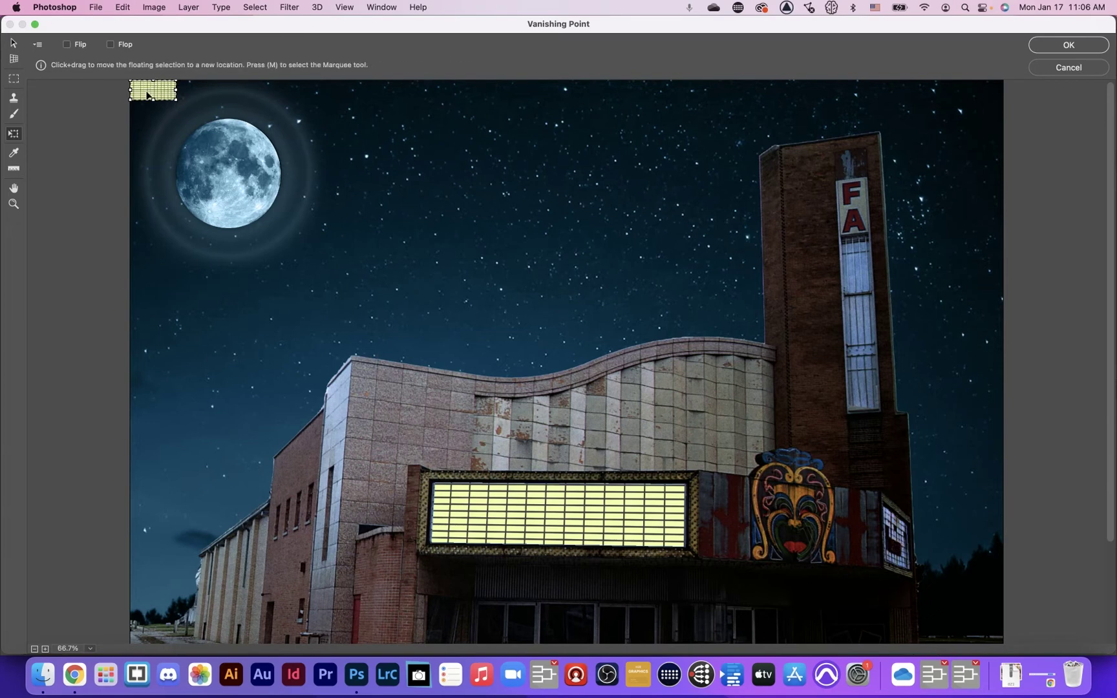
drag(147, 95, 893, 563)
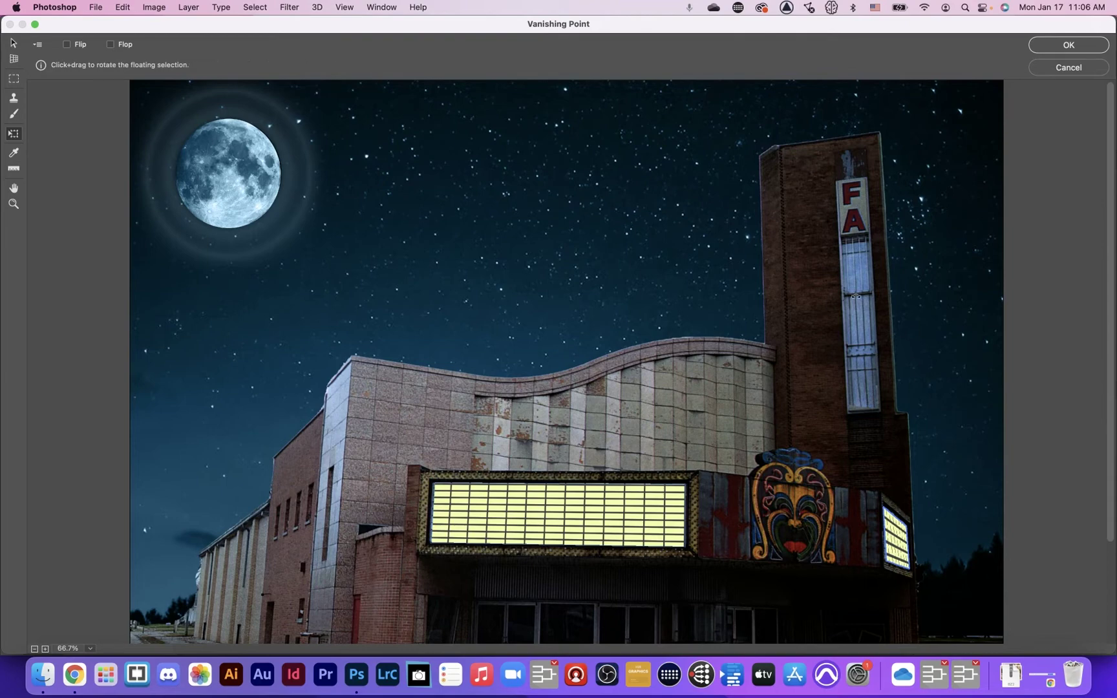
- Apply the Vanishing Point grids to the image and toggle the grid layer to compare
click(1046, 47)
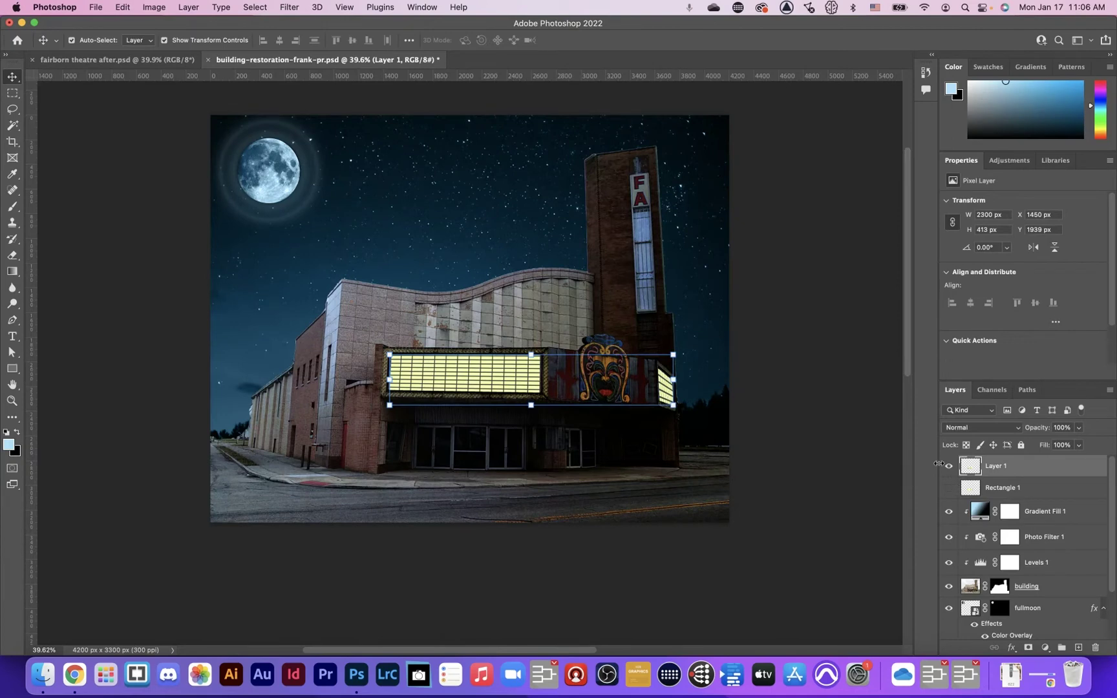
click(948, 466)
click(949, 467)
- Rename Layer 1 to 'marquee' and duplicate it as 'marquee copy'
double_click(992, 466)
text(marquee)
key(Return)
right_click(1027, 467)
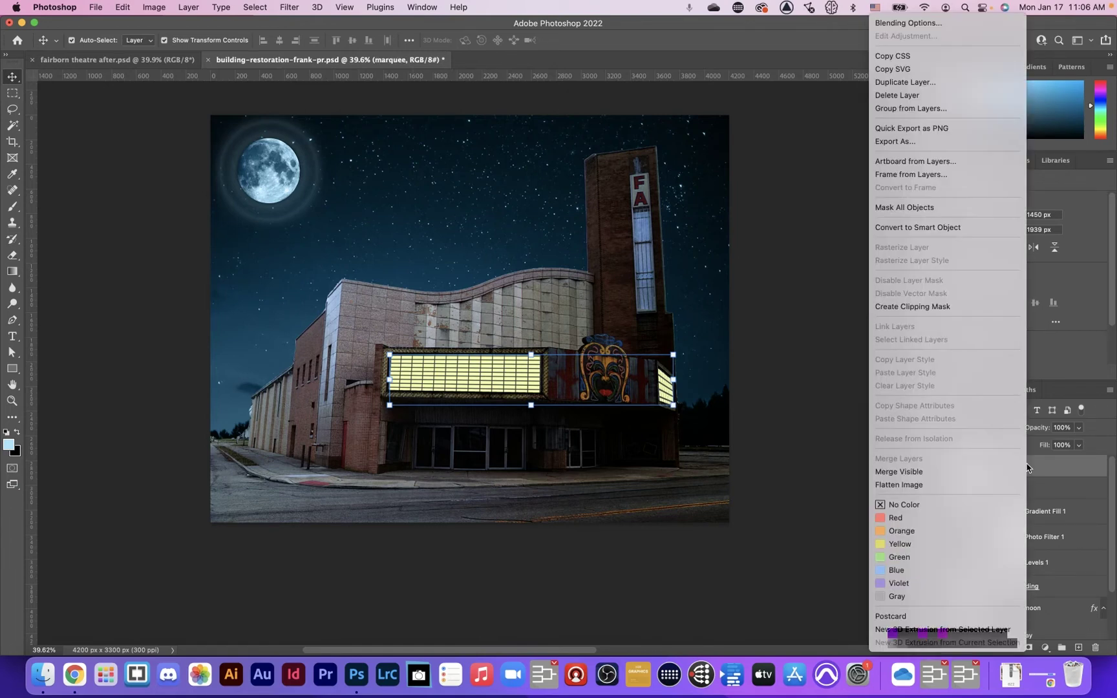
click(940, 86)
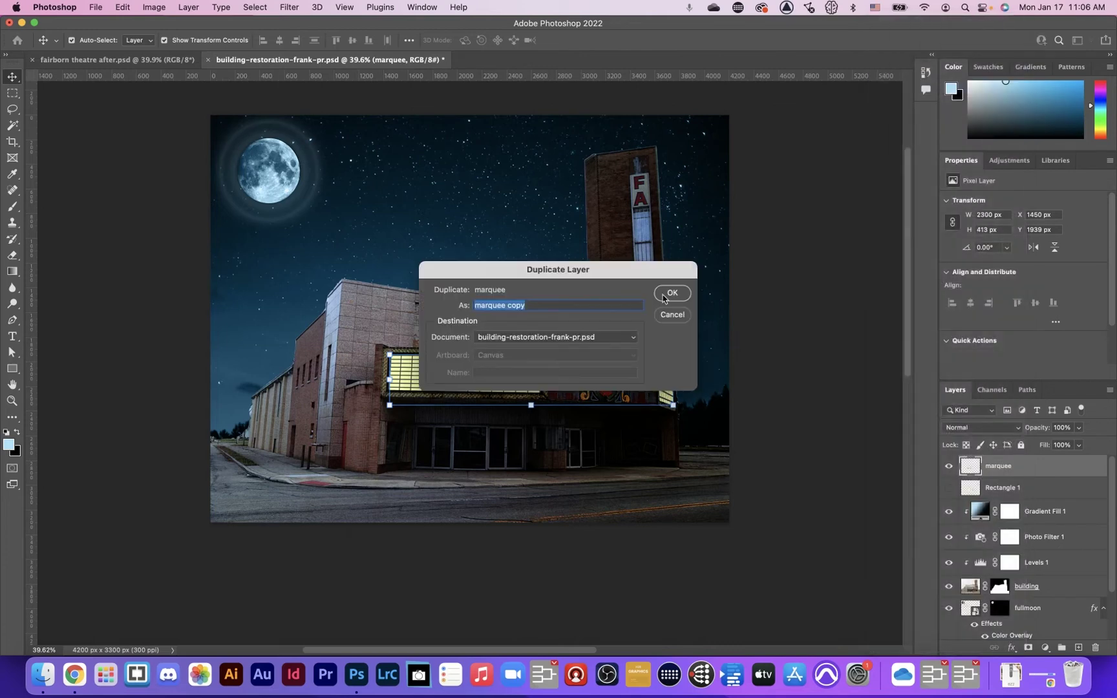
click(666, 294)
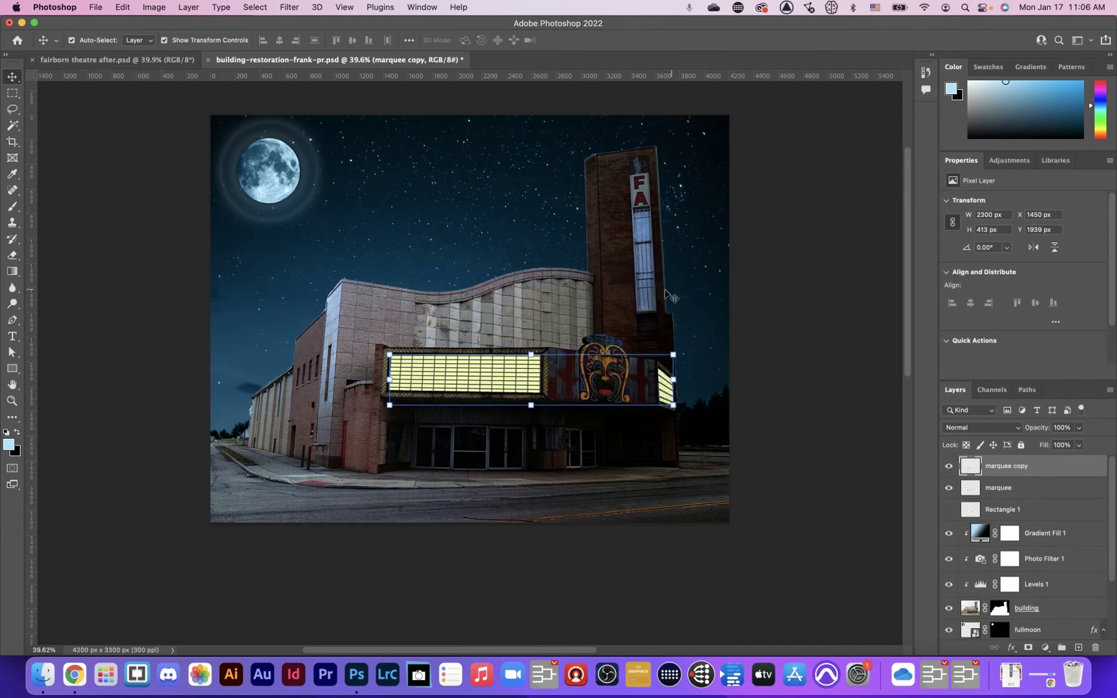
- Move the marquee copy down onto the street and flip it vertically
drag(508, 388, 507, 485)
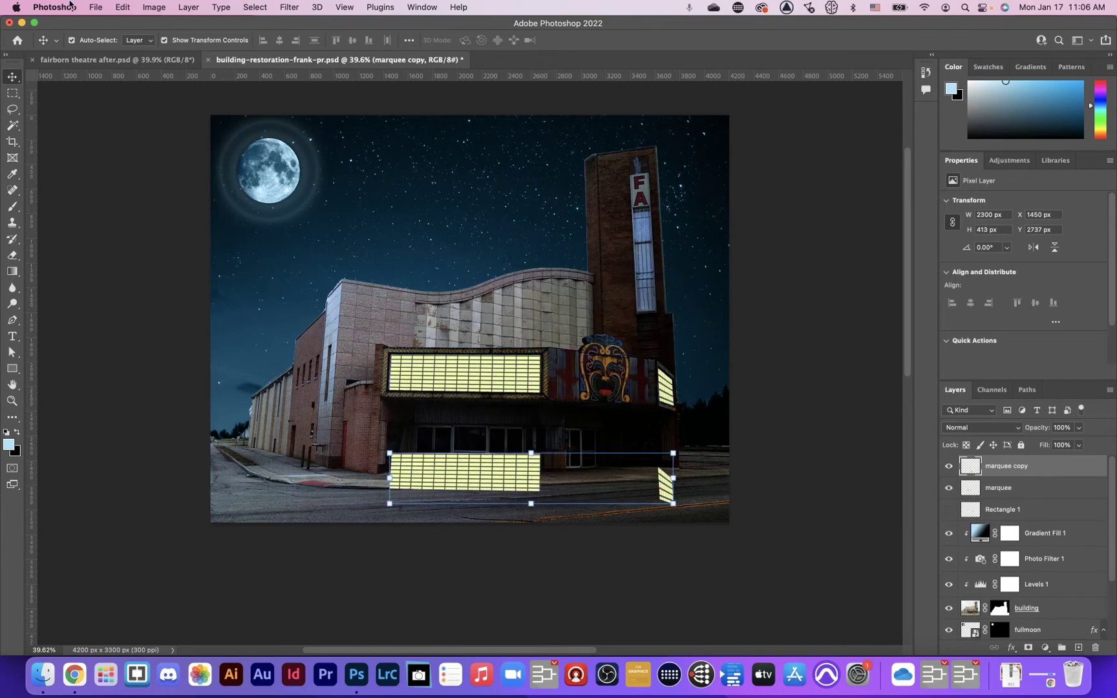
click(122, 8)
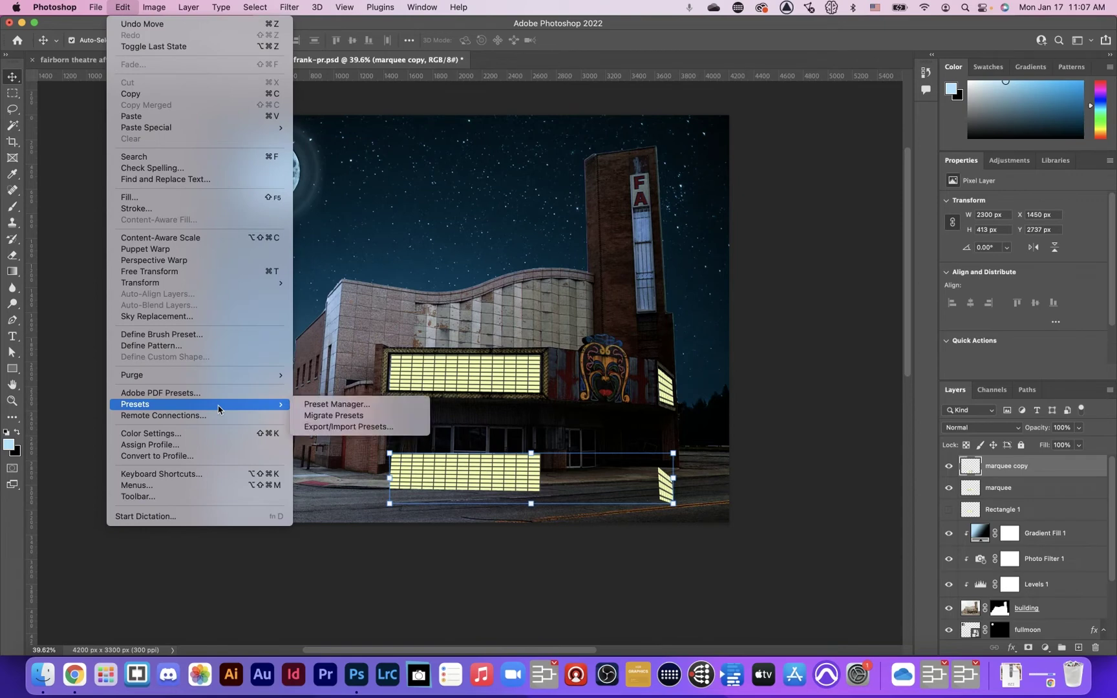
mouse_move(259, 282)
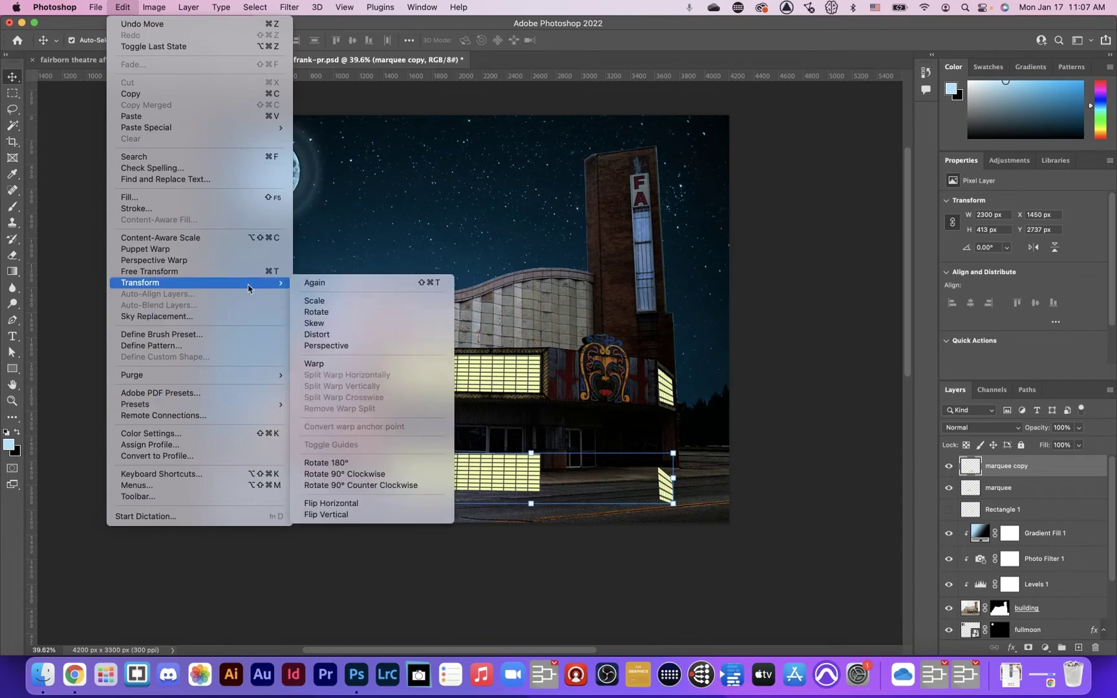
click(410, 513)
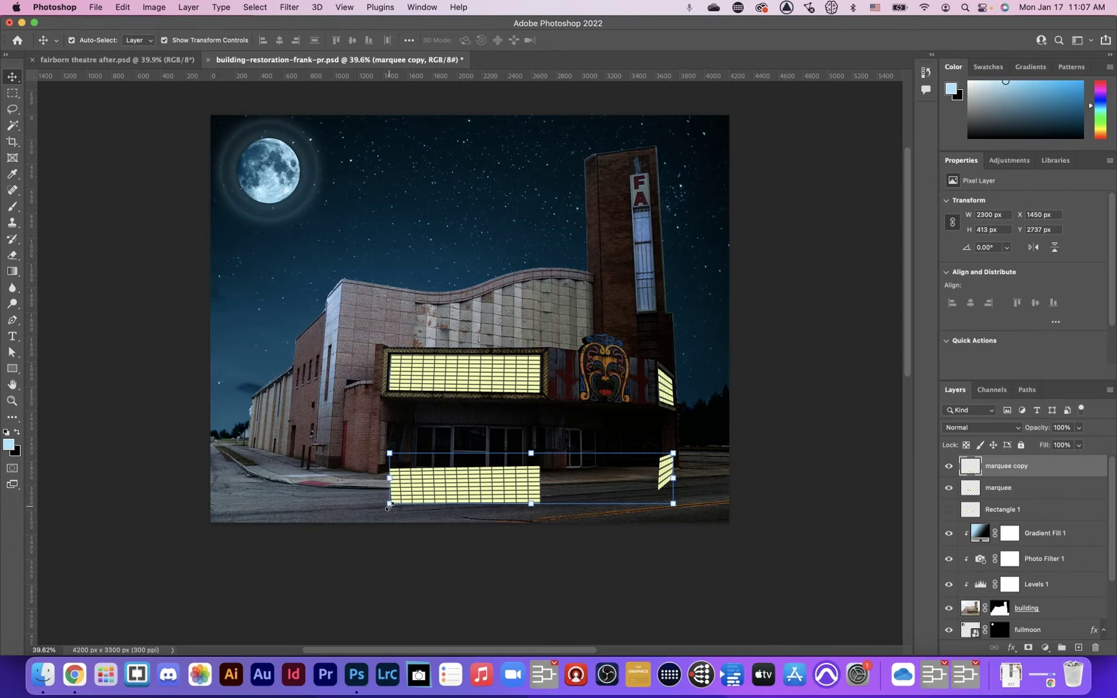
- Distort the flipped copy's corners outward and flatten it along the pavement
key(super)
drag(390, 506, 345, 519)
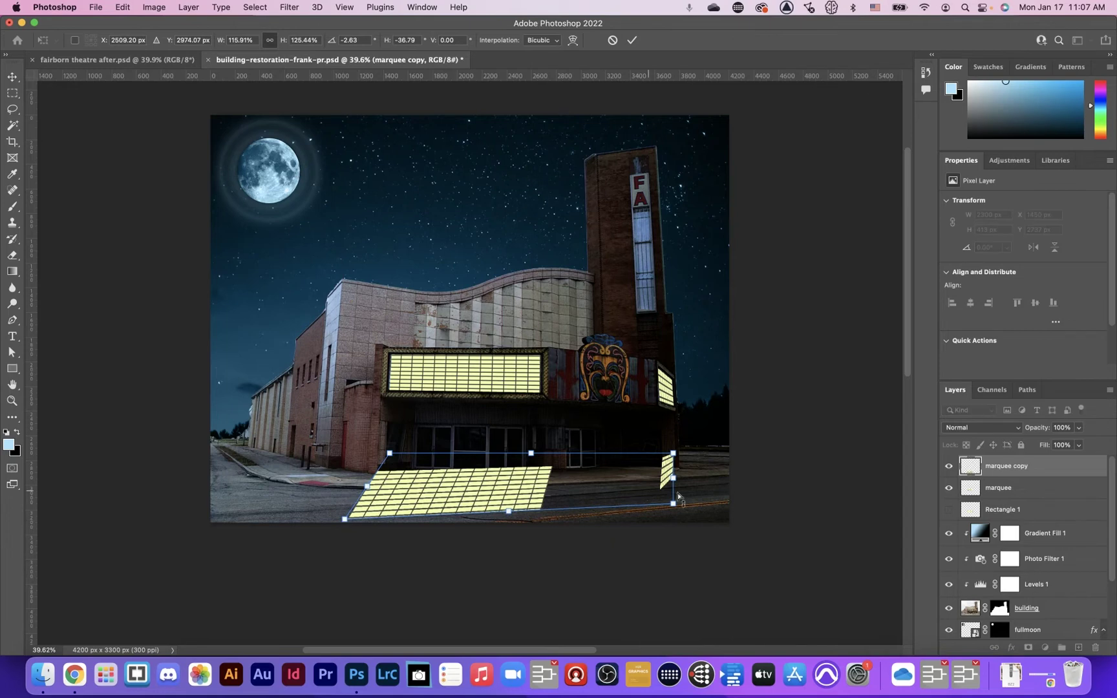
drag(676, 510, 756, 517)
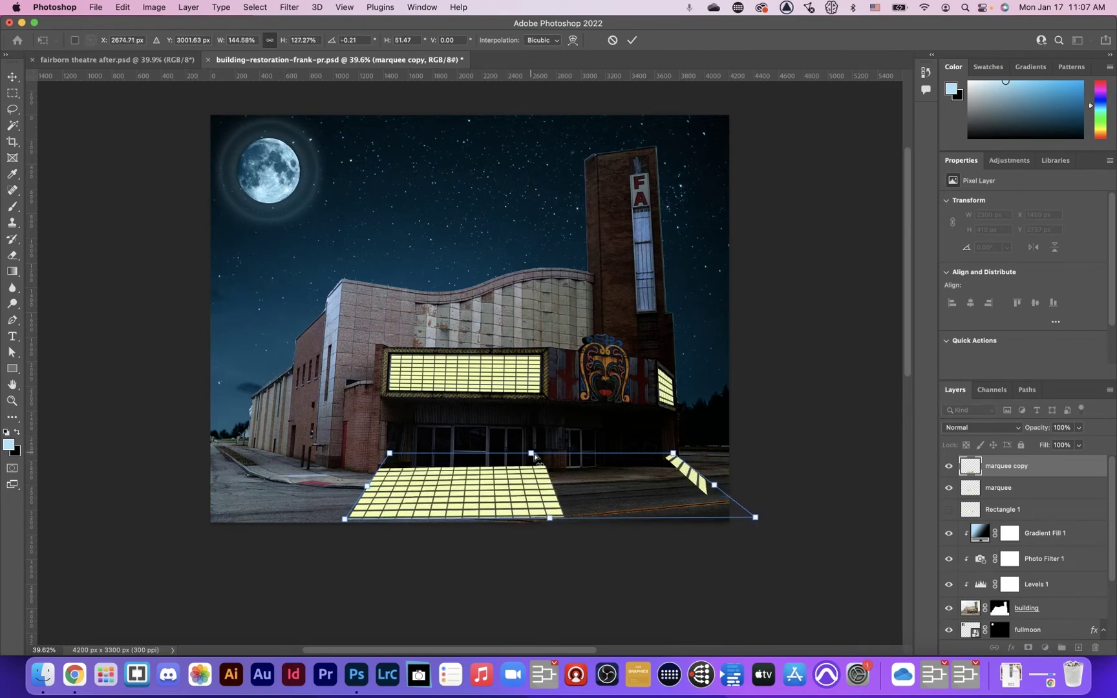
drag(531, 454, 532, 459)
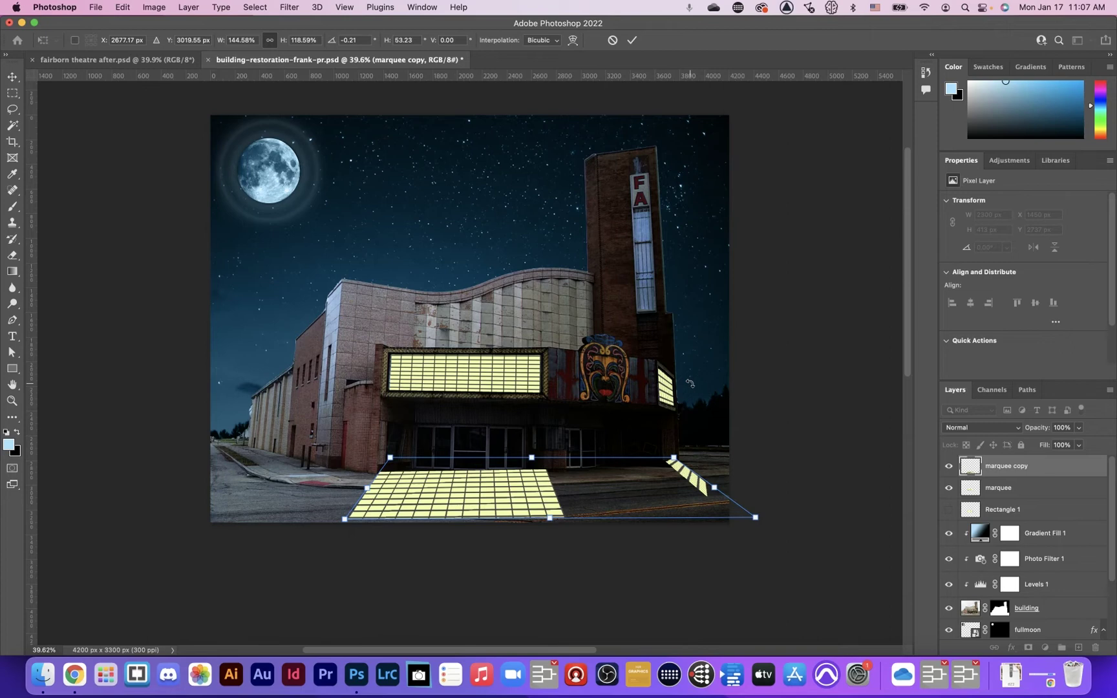
- Commit the distortion and set the reflection's blend mode to Soft Light
click(631, 40)
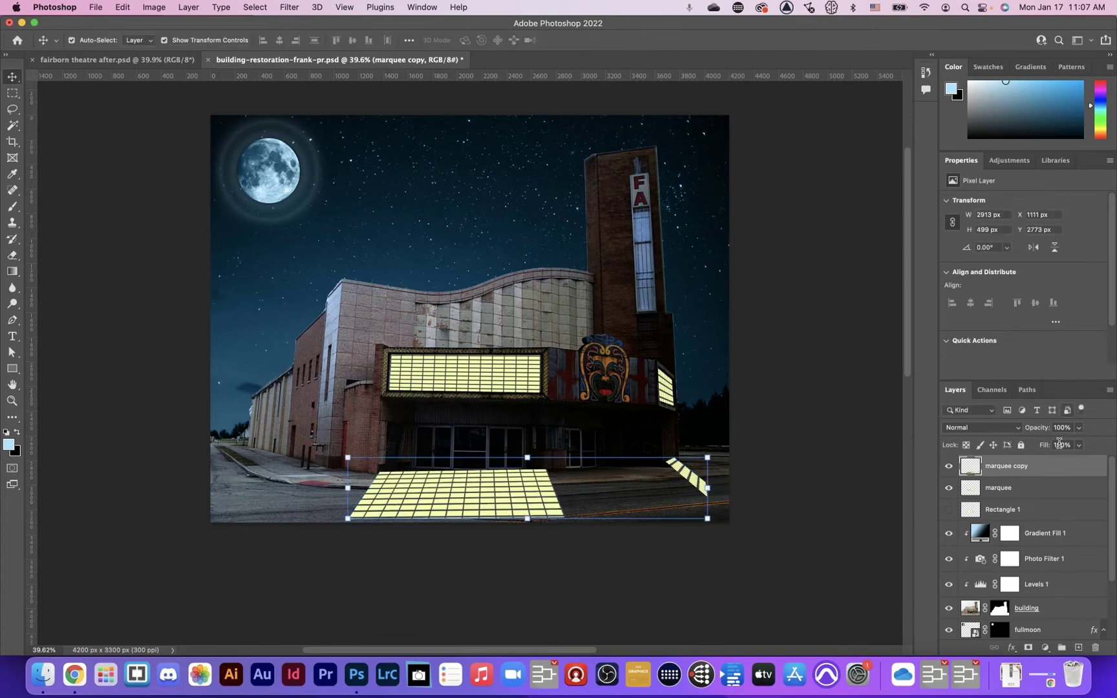
click(1021, 428)
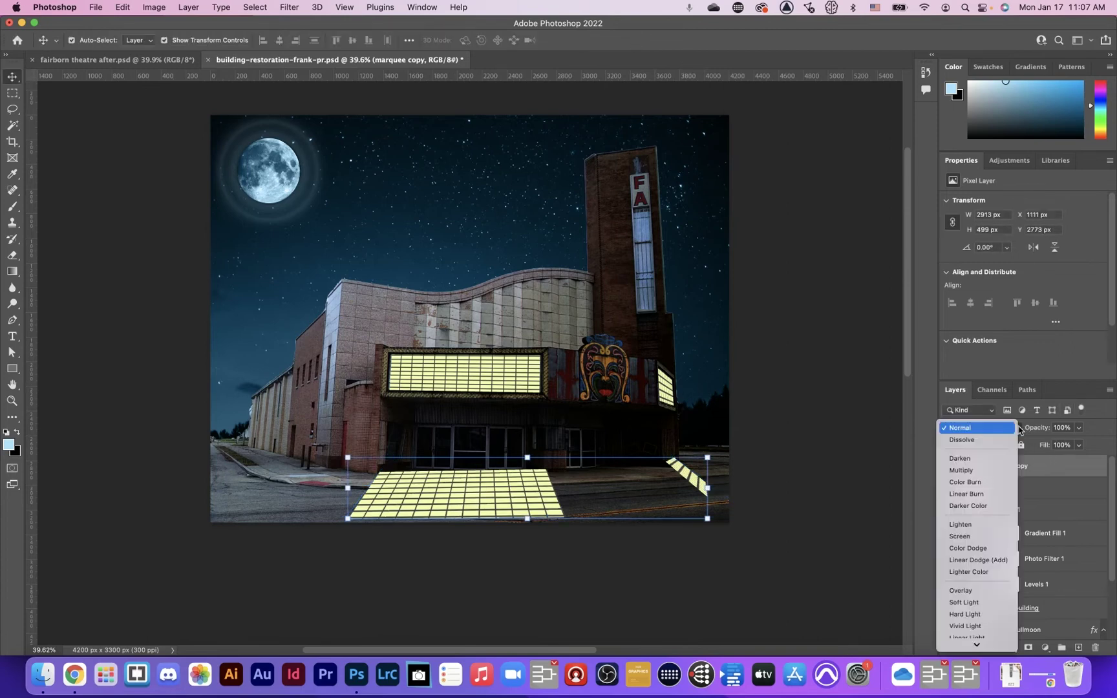
click(987, 605)
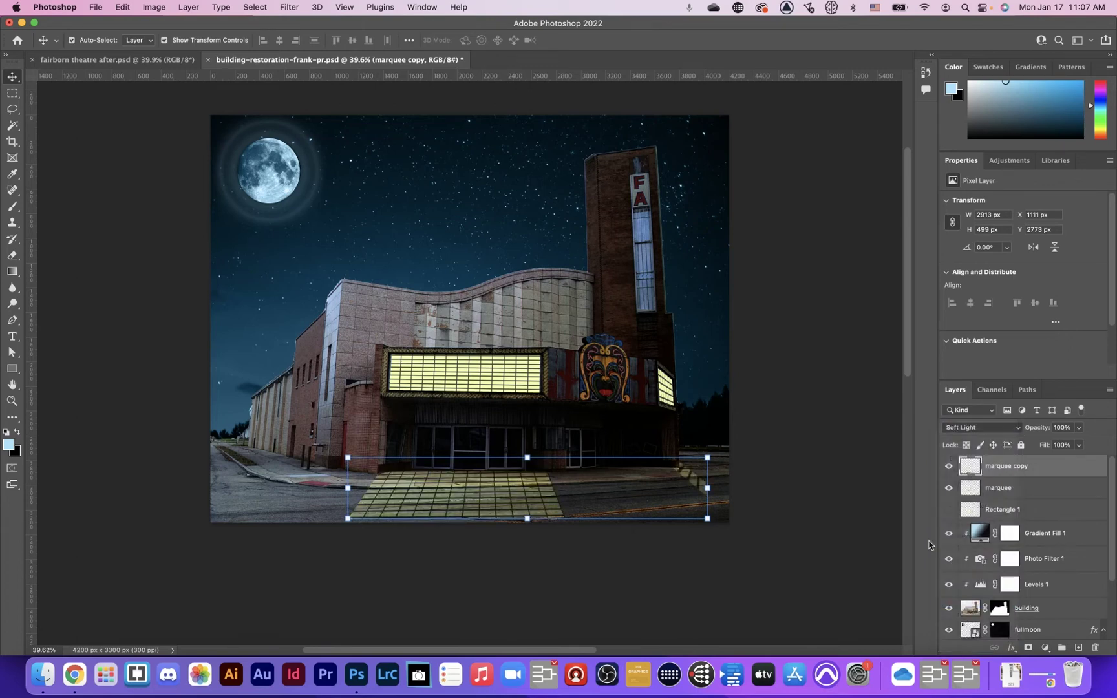
- Soften the reflection with a Gaussian Blur
click(290, 8)
mouse_move(345, 169)
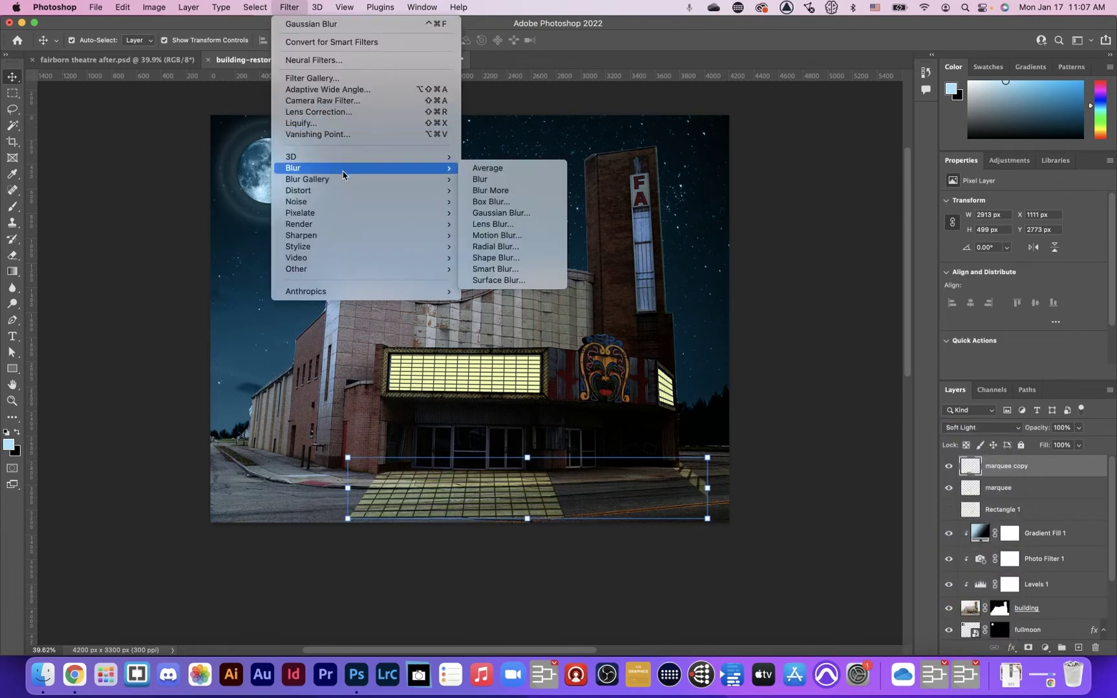
click(502, 213)
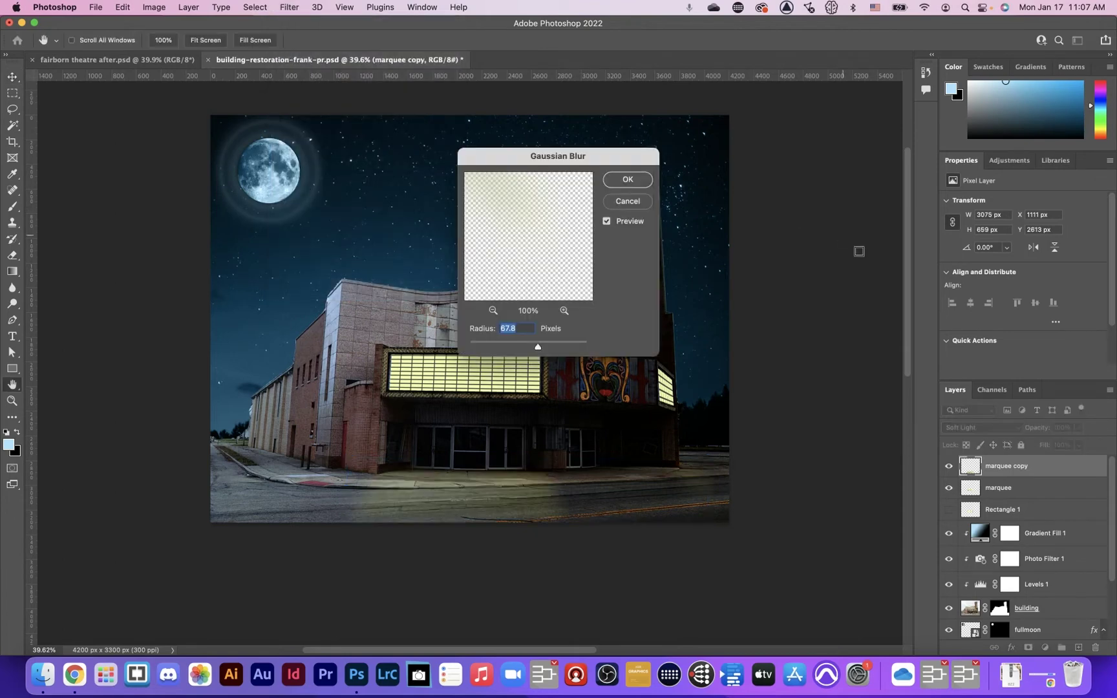
mouse_move(538, 348)
mouse_down()
mouse_move(523, 350)
mouse_move(543, 350)
mouse_up()
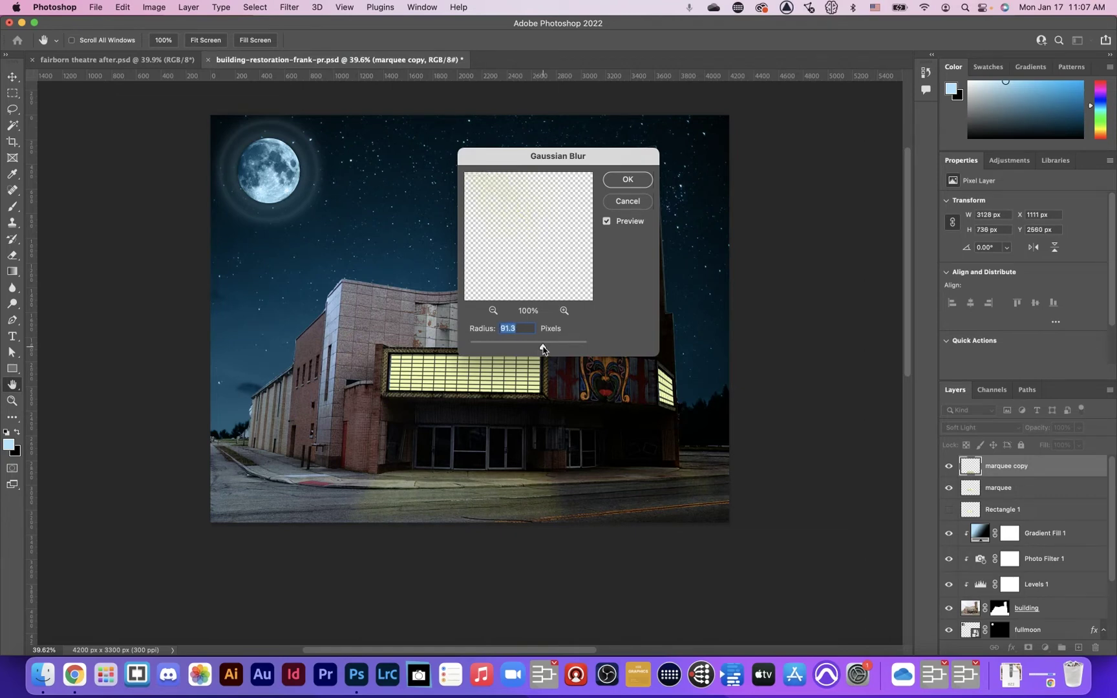
click(628, 180)
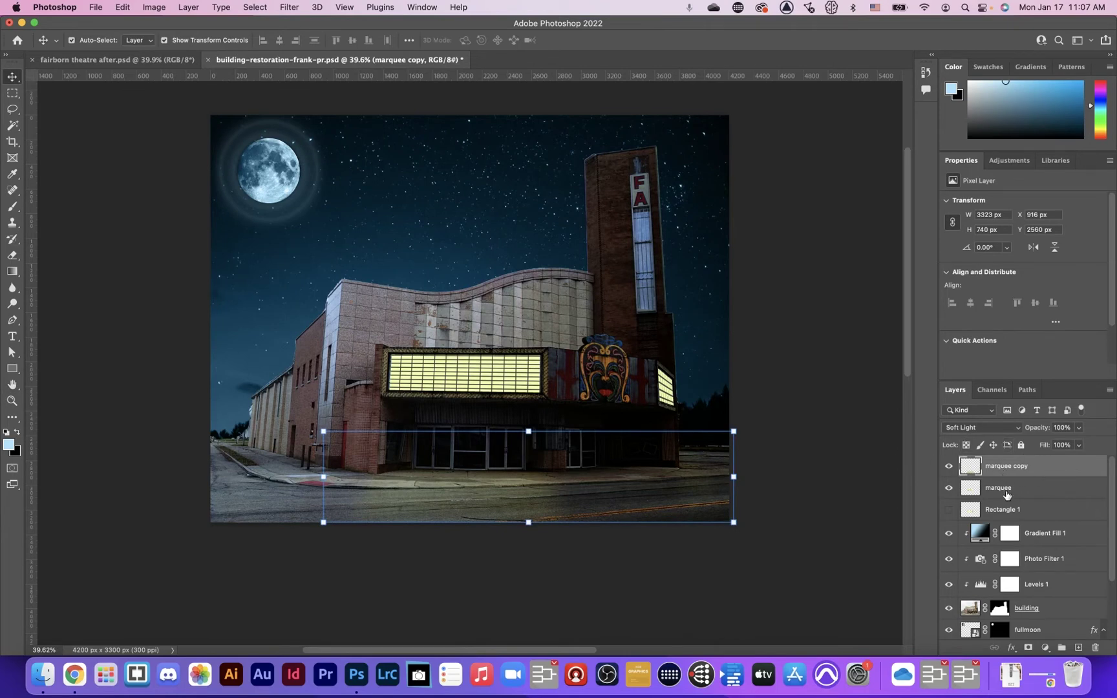
- Fit the document in view, toggle the reflection to compare, and reselect marquee copy
scroll(669, 382, right, 10)
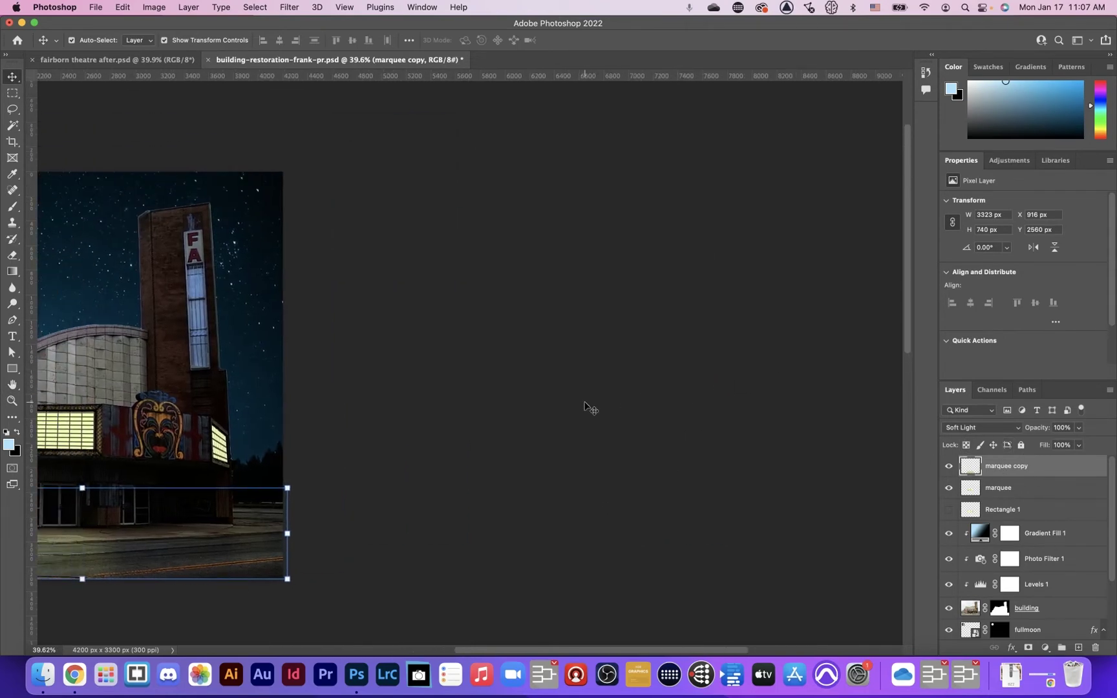
key(super+0)
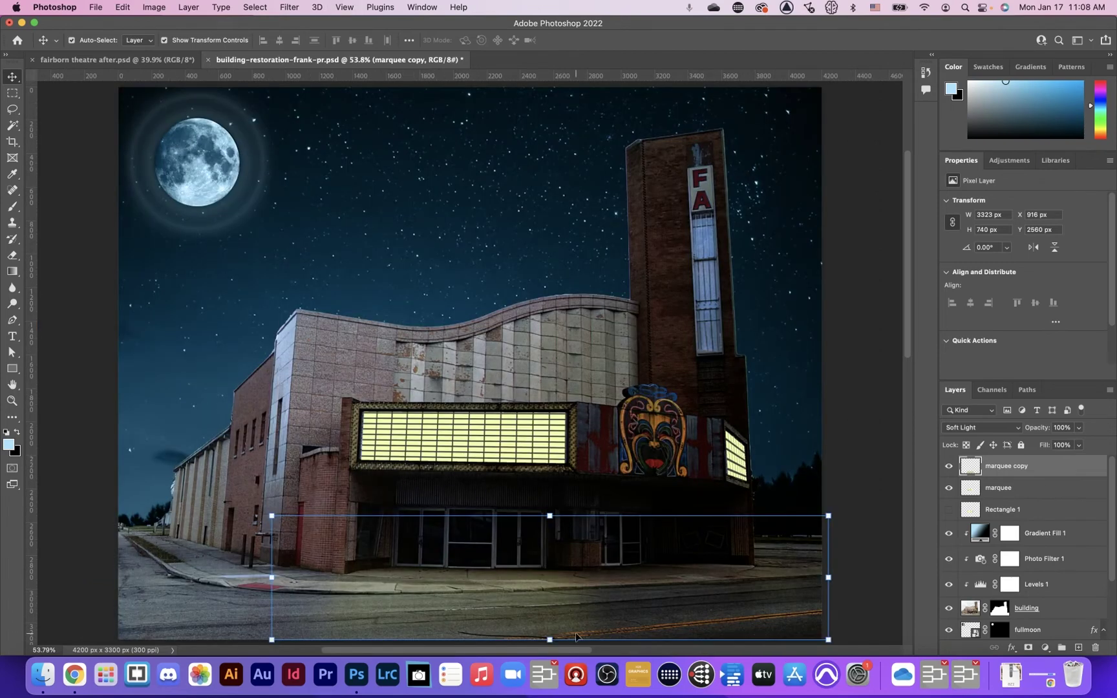
click(950, 467)
click(949, 466)
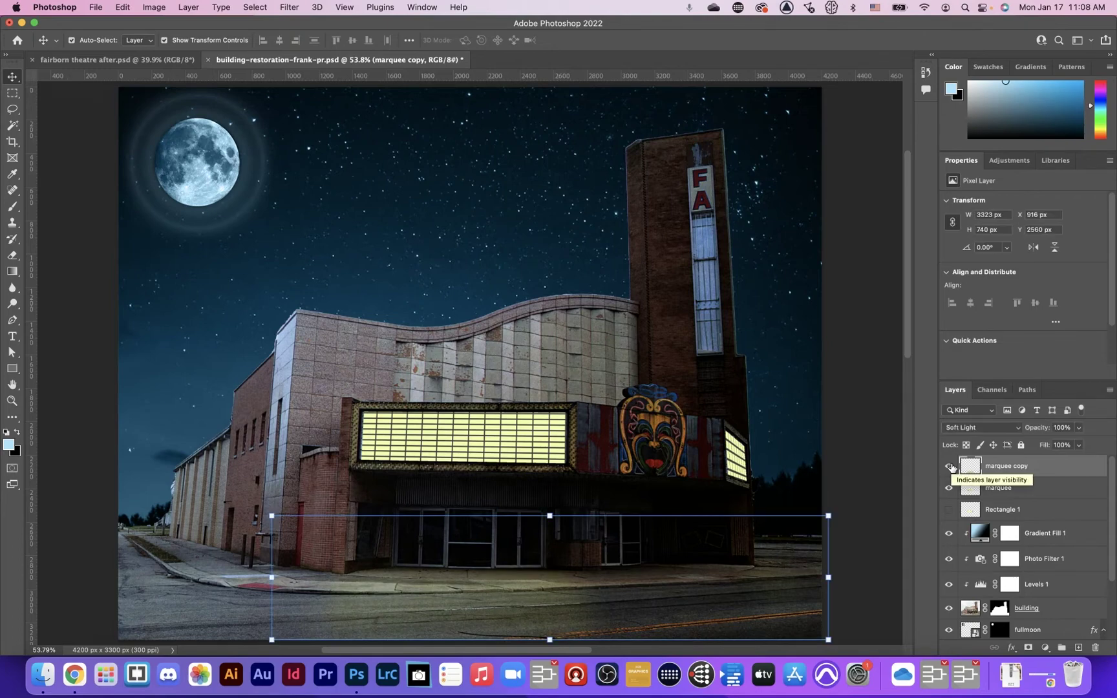
scroll(716, 484, down, 2)
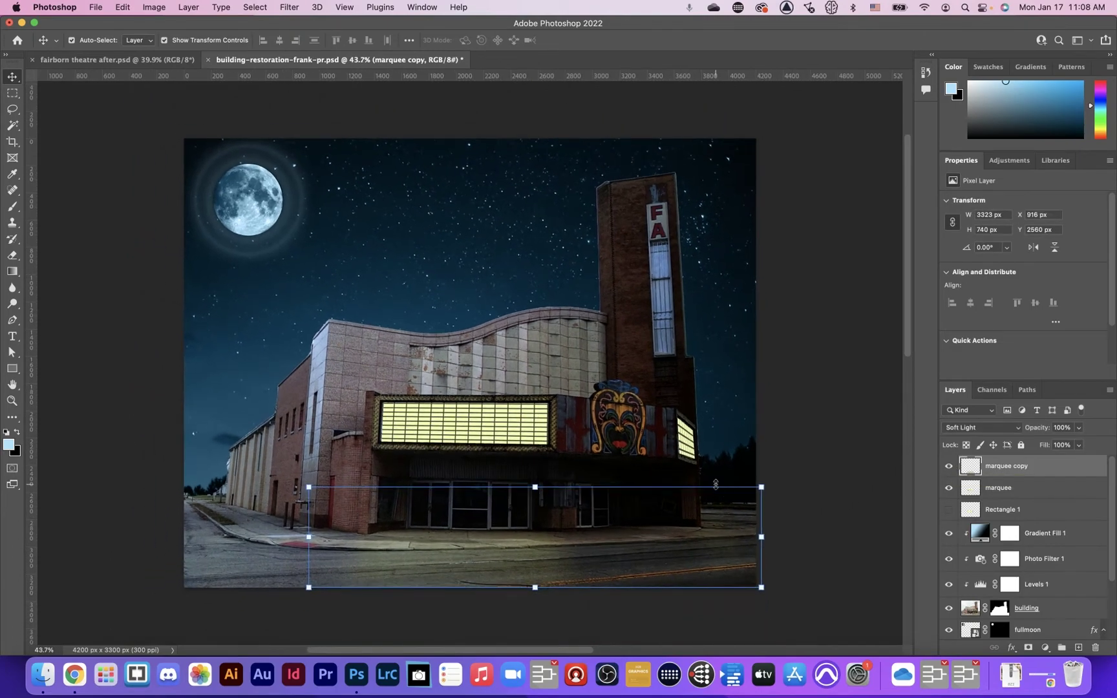
click(788, 458)
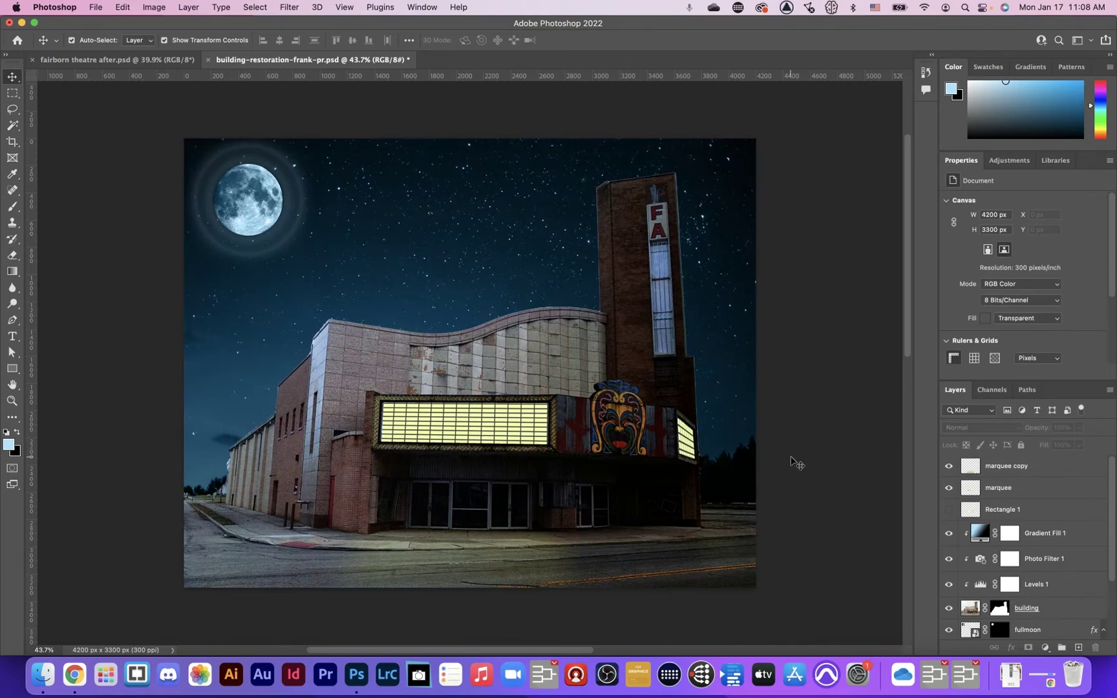
scroll(471, 421, up, 4)
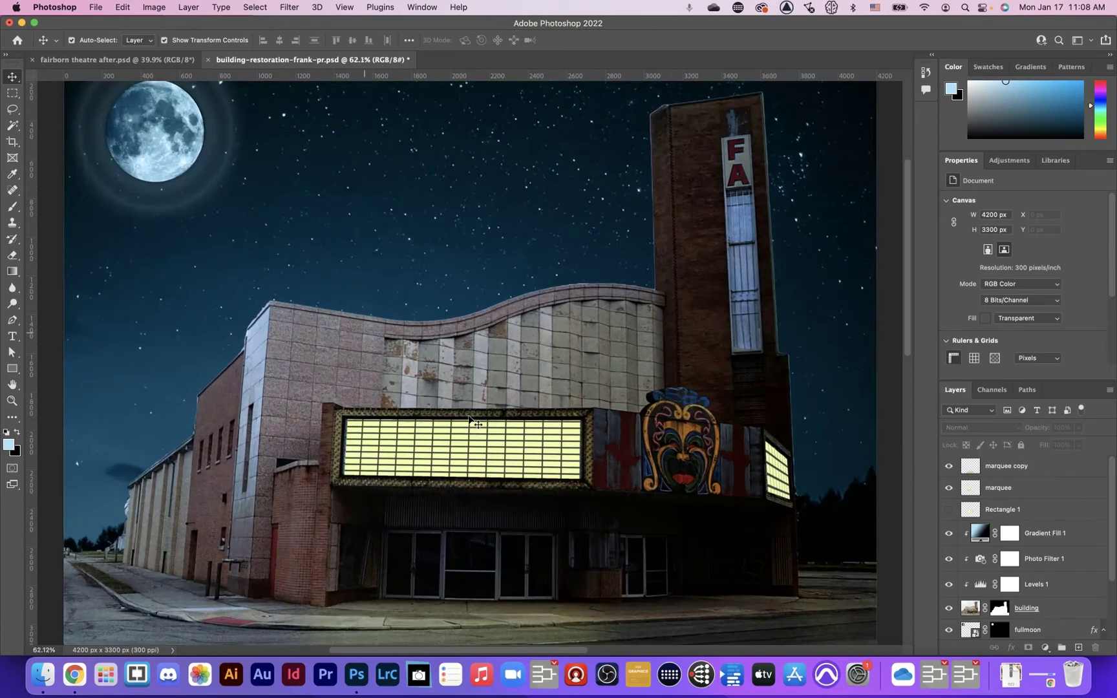
scroll(473, 406, down, 4)
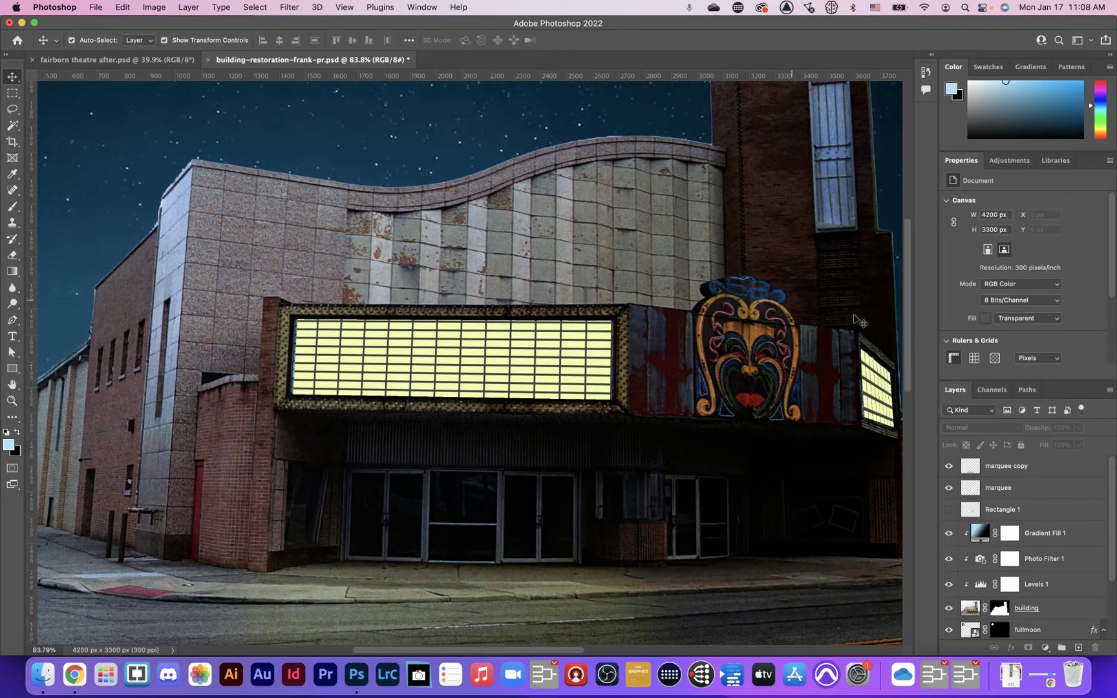
click(1010, 471)
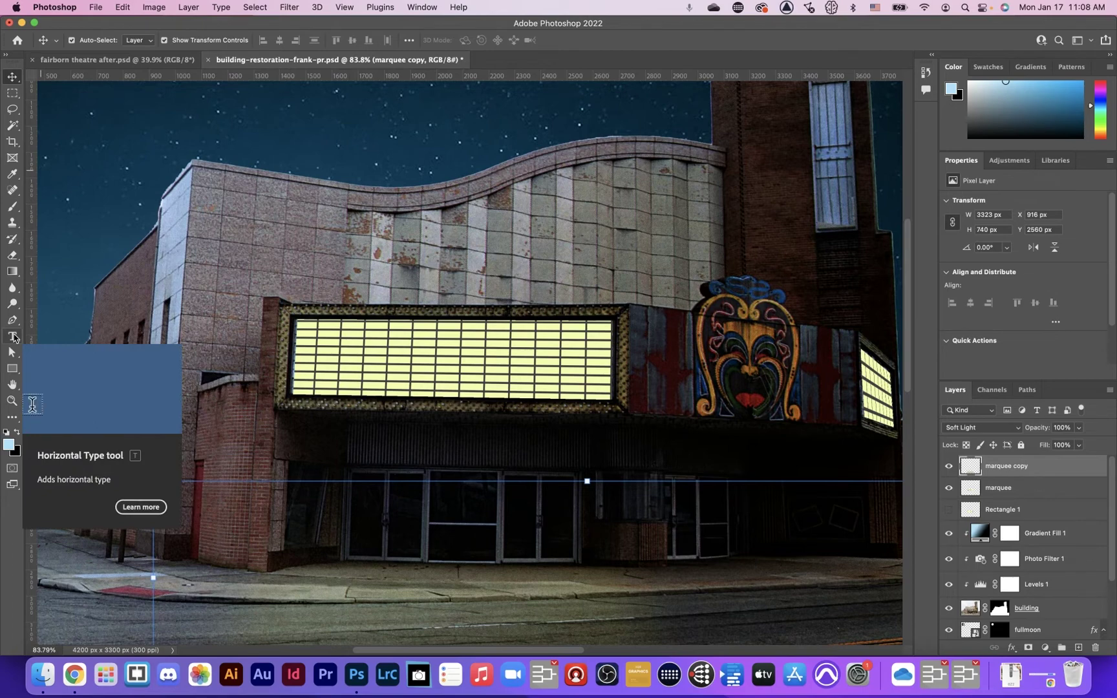
- Add a 'NOW SHOWING' text layer at the left end of the marquee sign
click(13, 338)
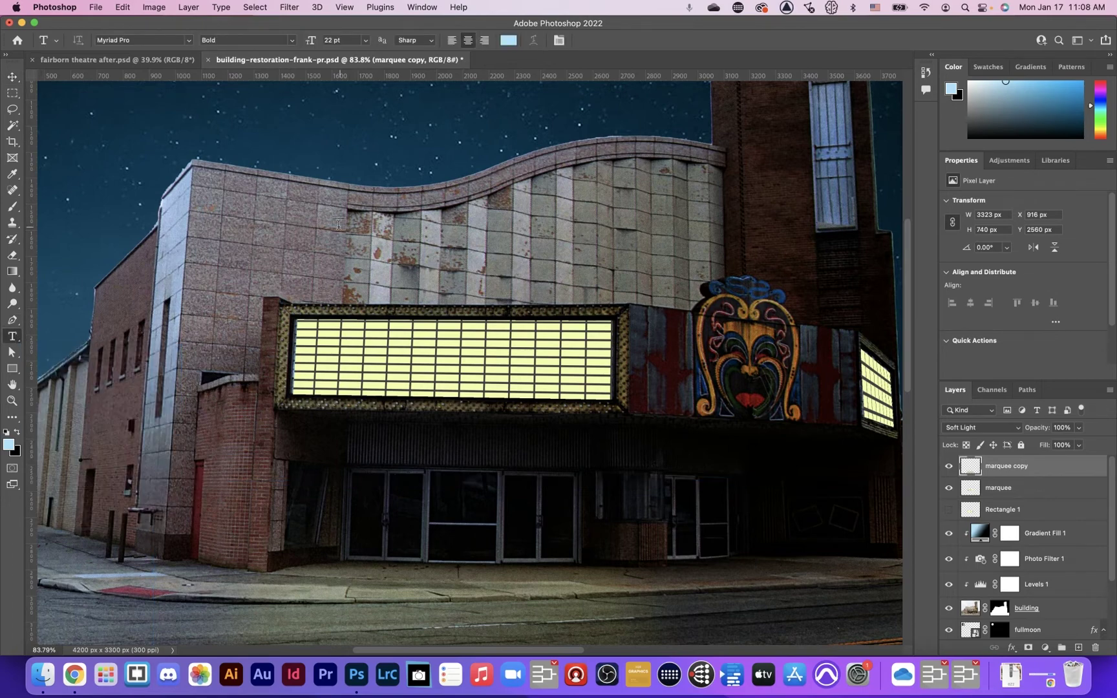
click(318, 343)
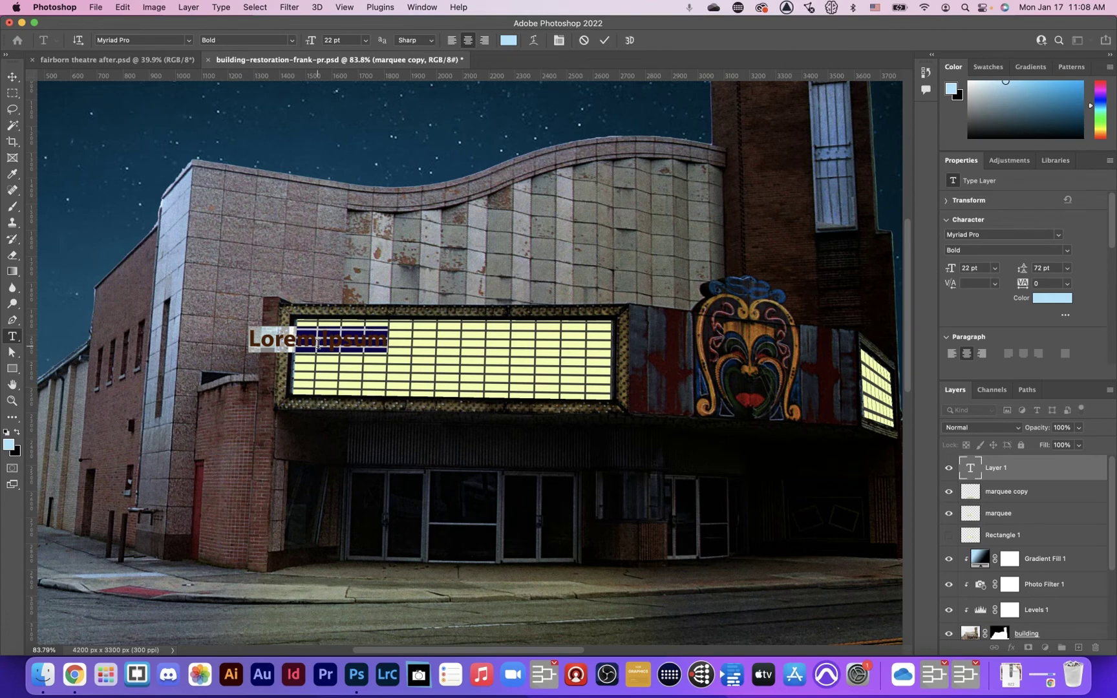
text(NOW SHOWING)
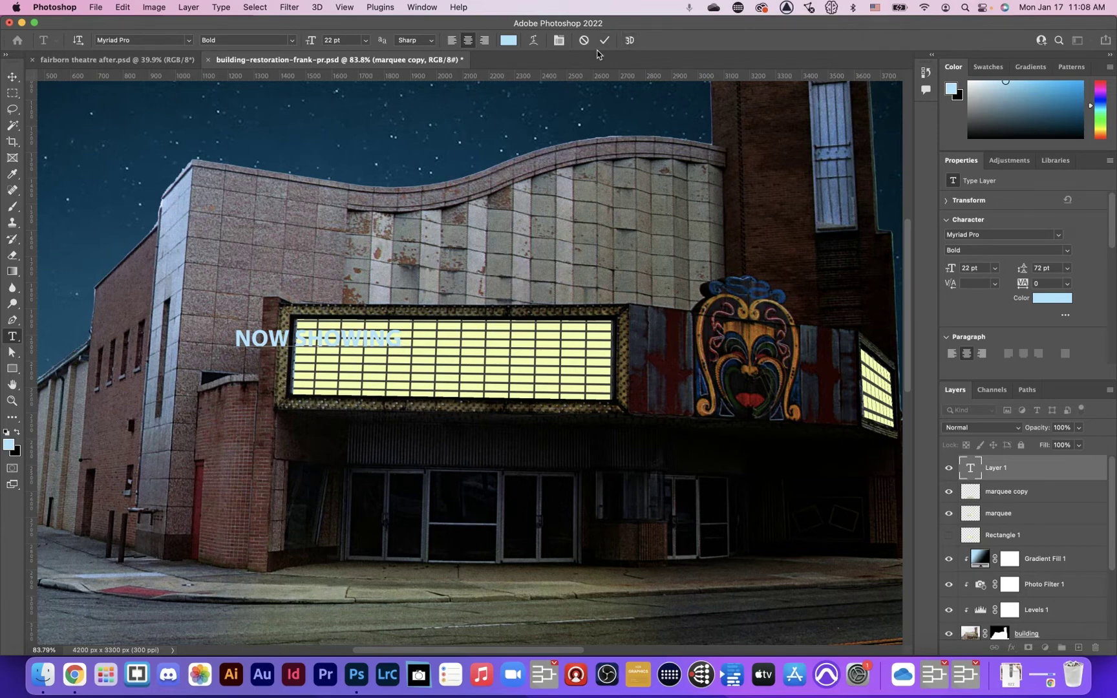
click(604, 42)
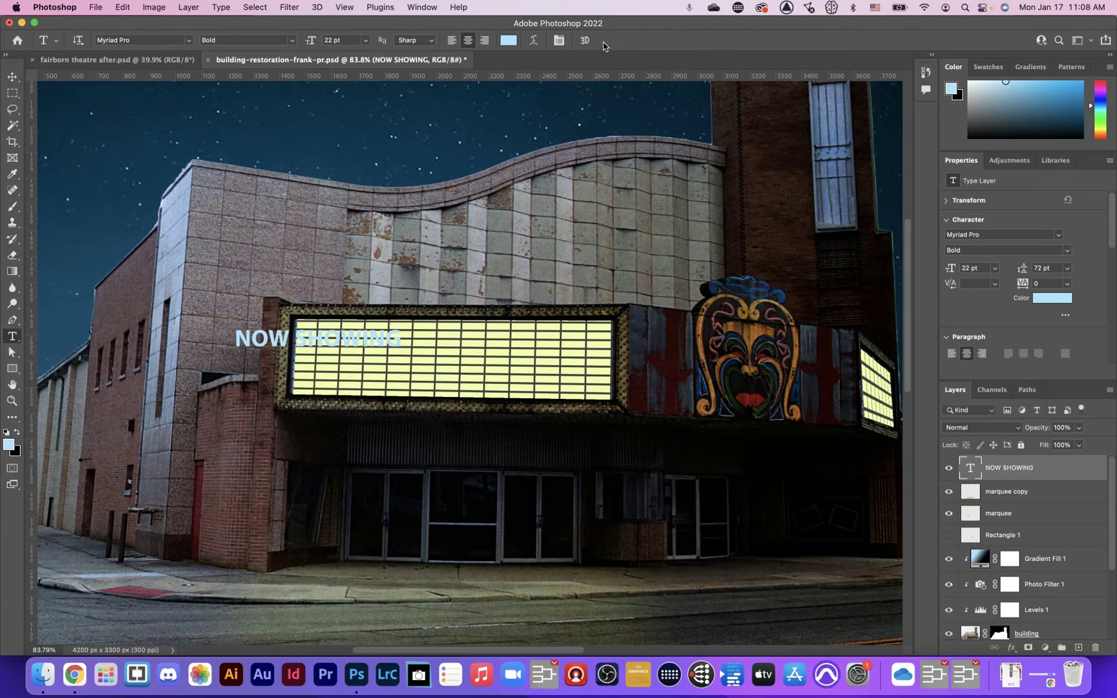
click(12, 77)
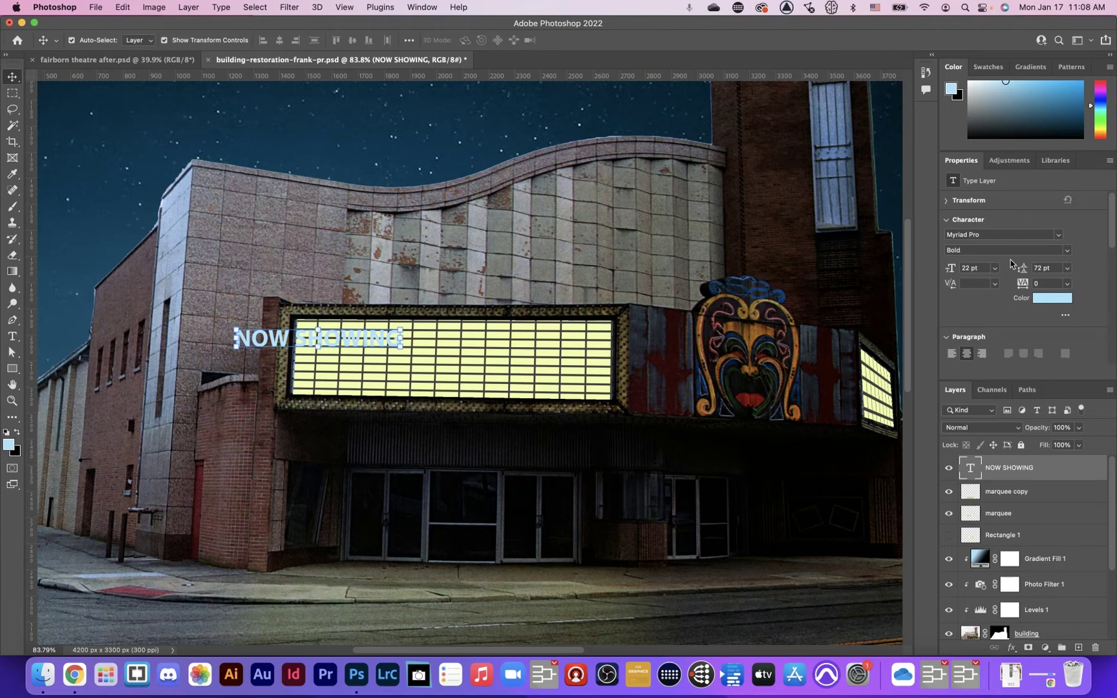
- Make the NOW SHOWING text pure red (ff0000)
click(1042, 298)
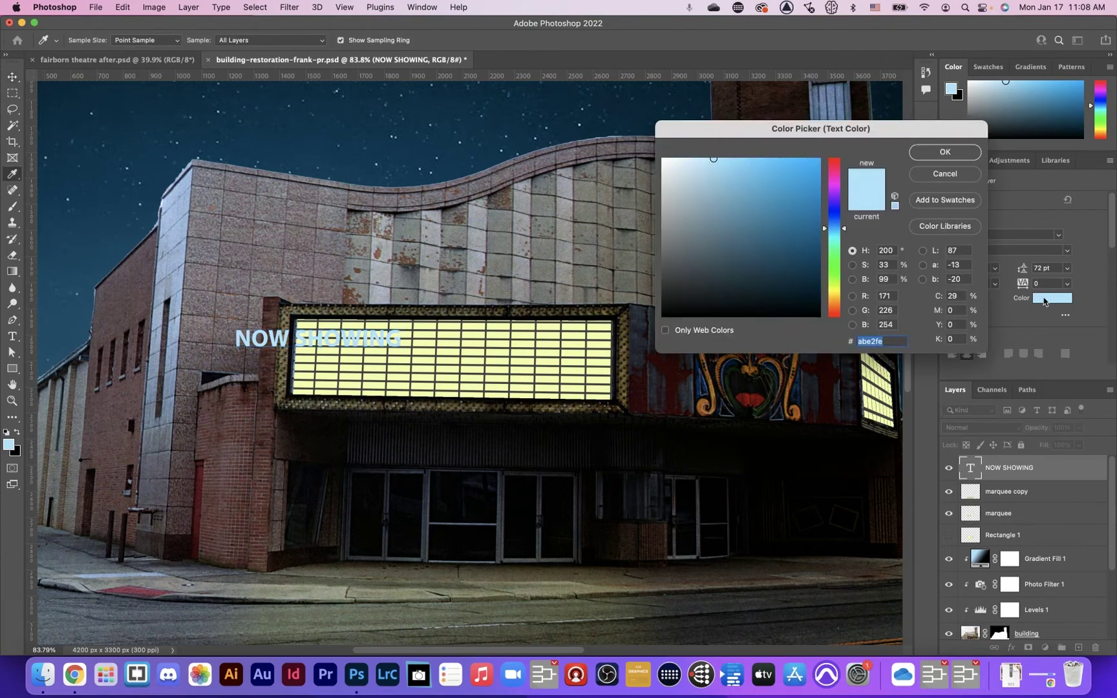
drag(845, 229, 845, 132)
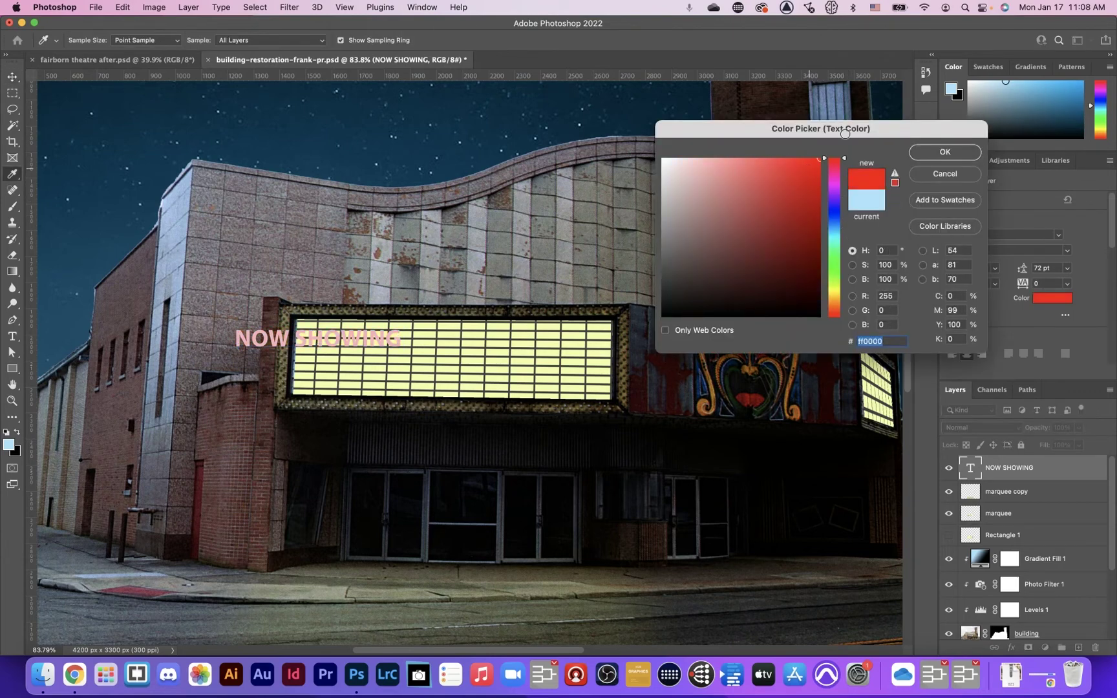
click(954, 155)
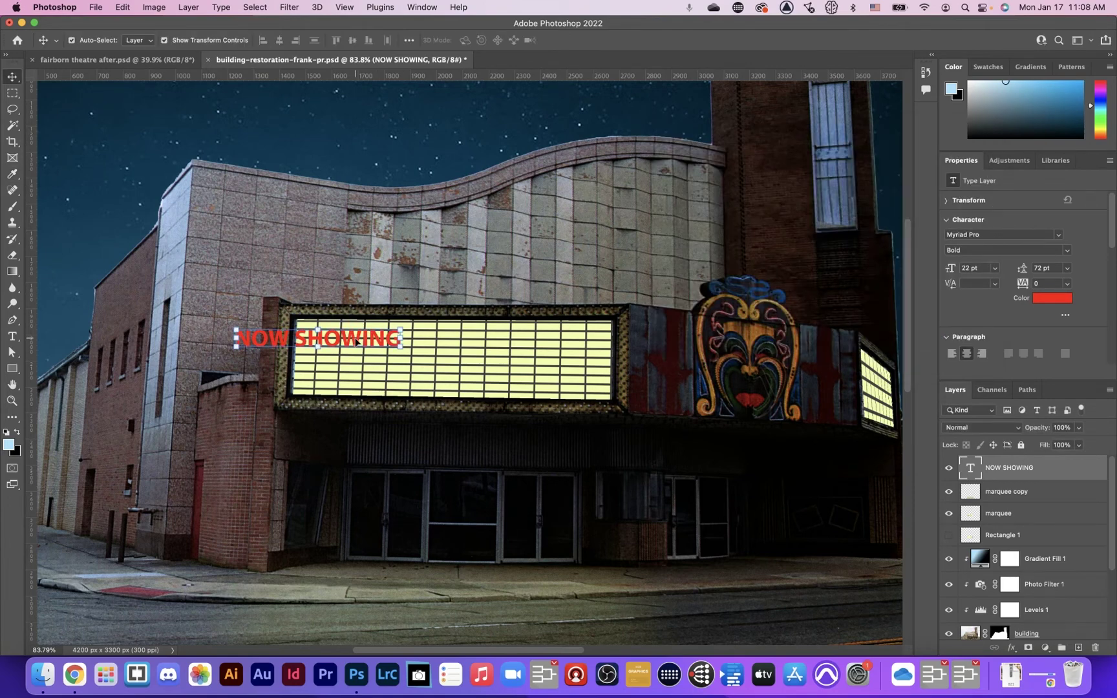
- Centre the text on the marquee, enlarge it to 33 pt, and set tracking to 120
drag(356, 340, 485, 346)
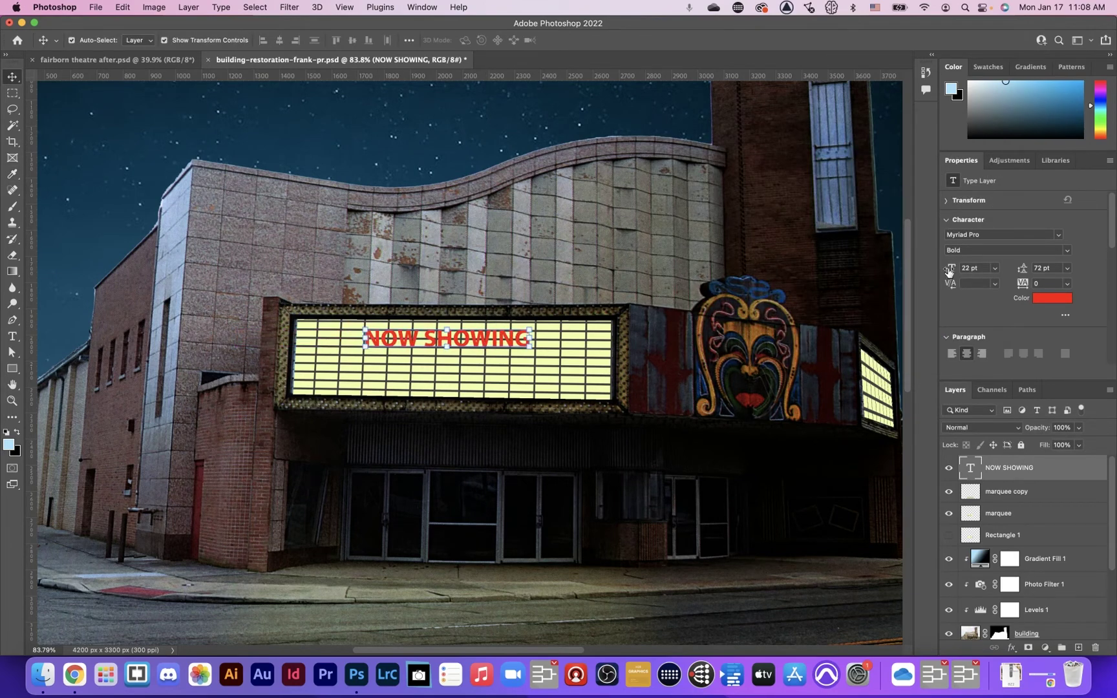
drag(952, 271, 955, 272)
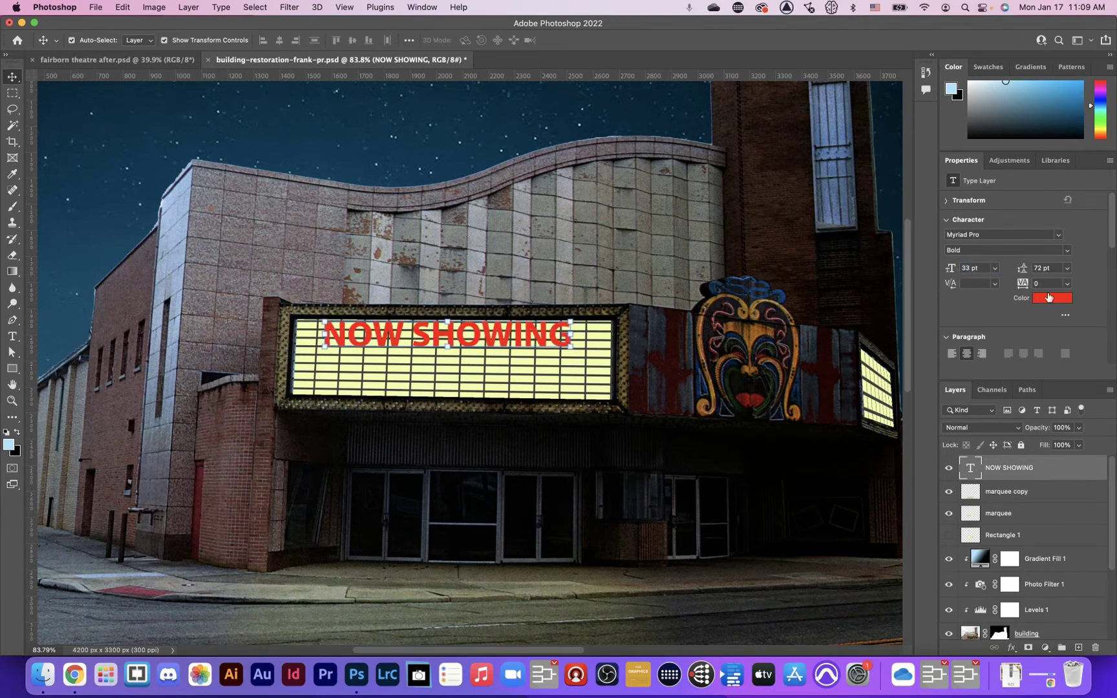
click(1067, 286)
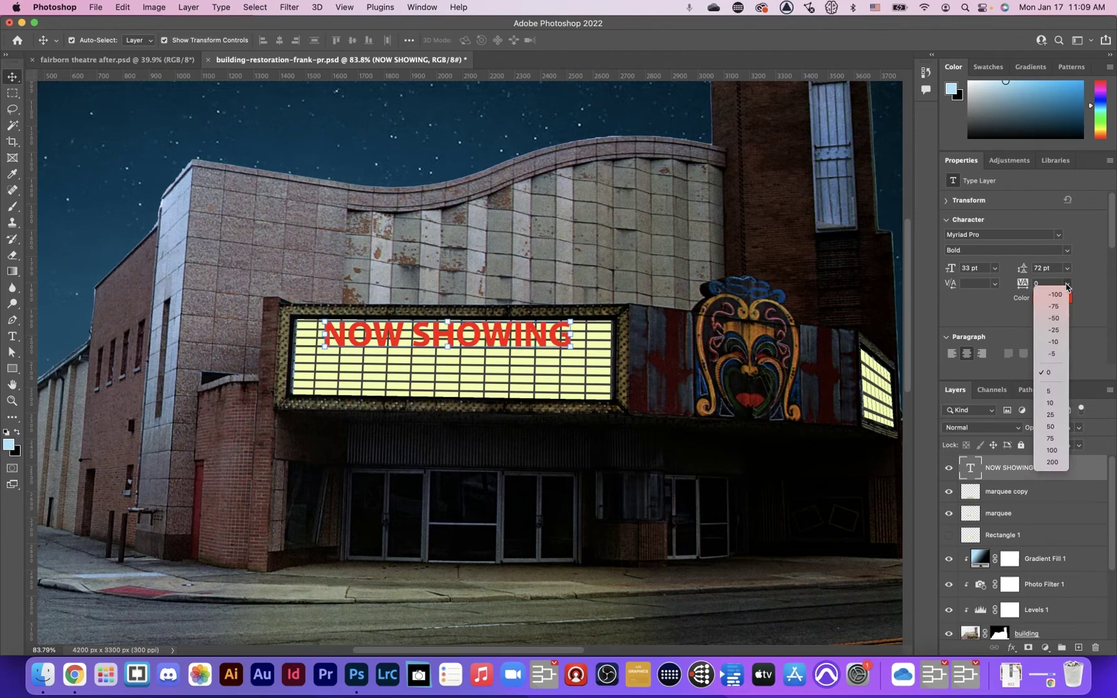
click(1052, 414)
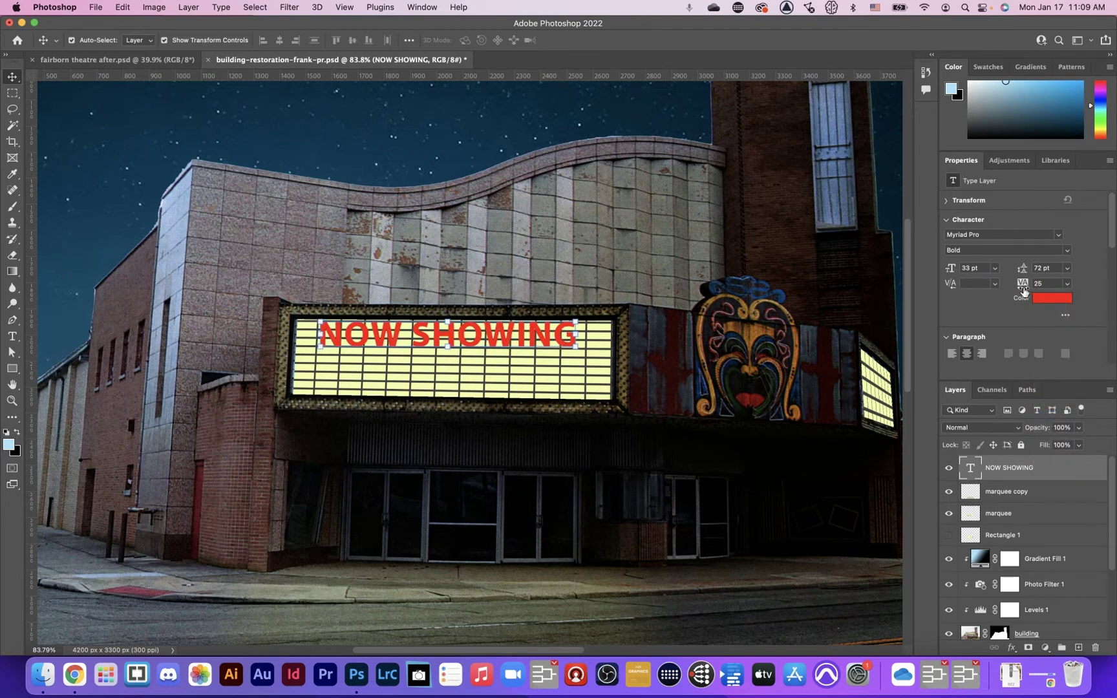
drag(1023, 285, 1024, 288)
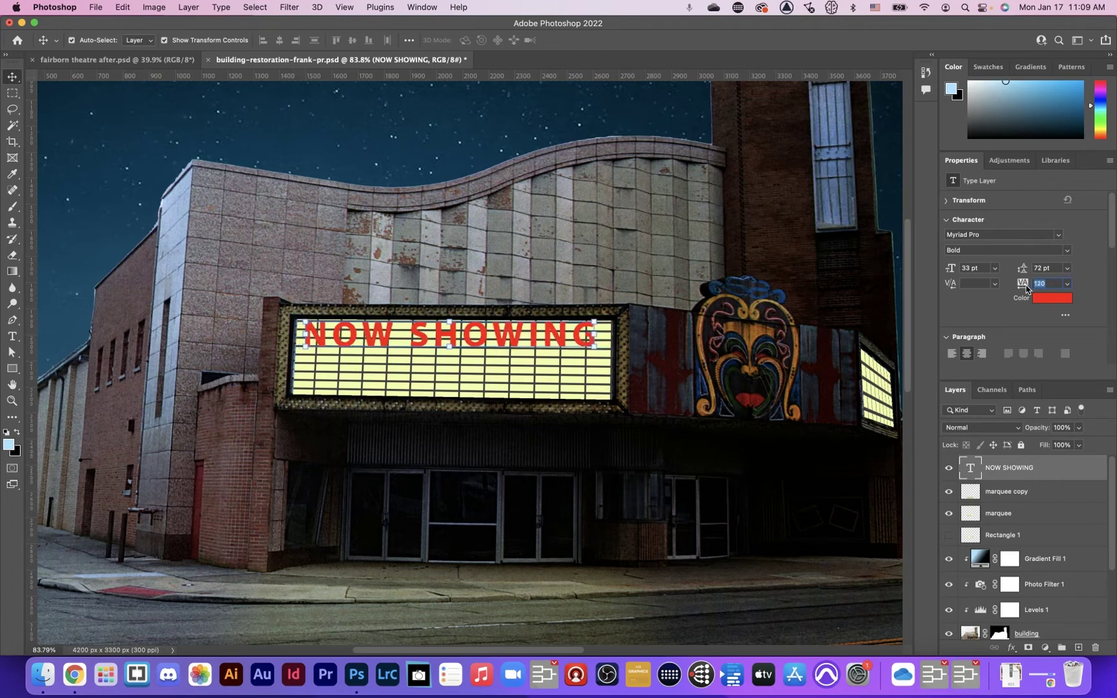
- Nudge NOW SHOWING slightly right and down into position
key(super+h)
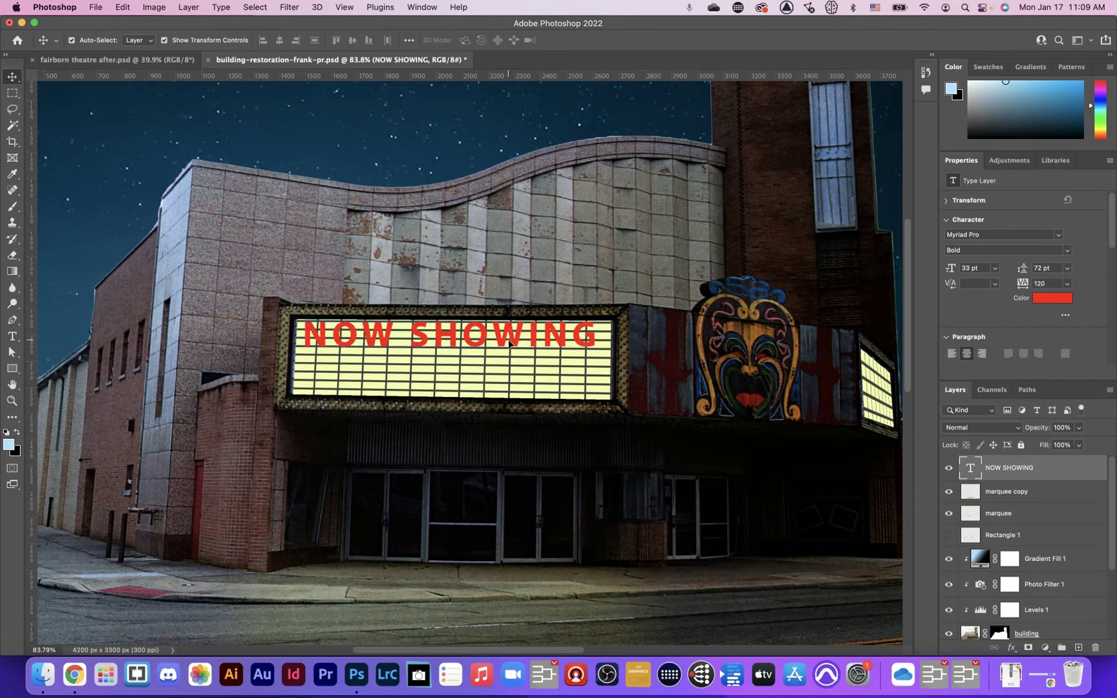
drag(511, 345, 513, 348)
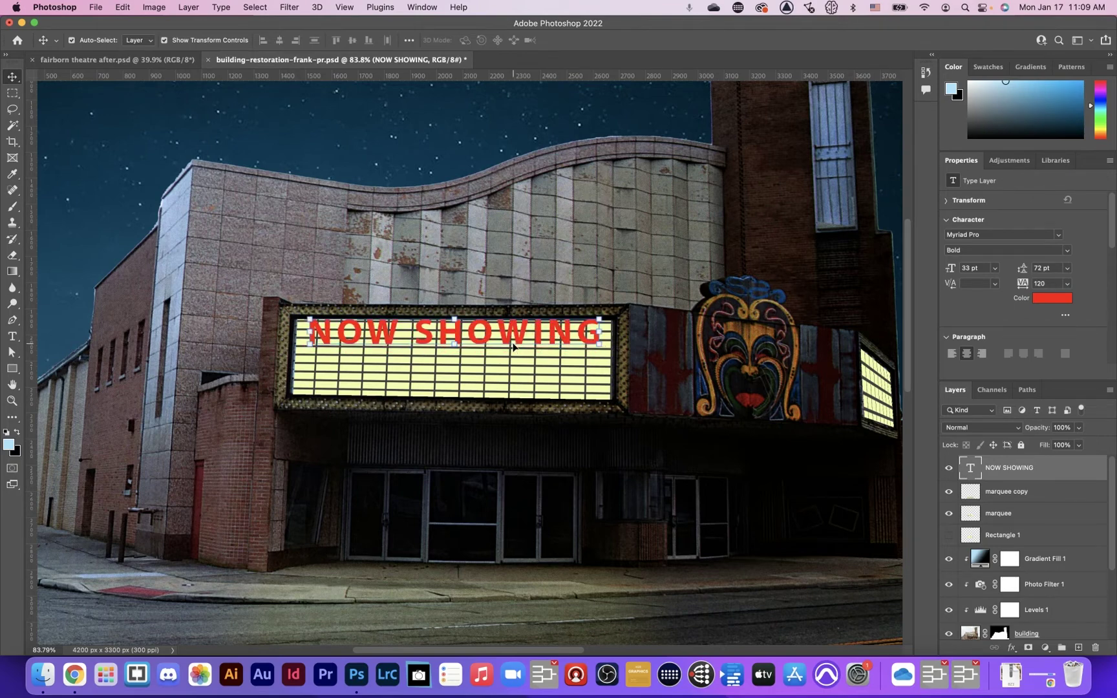
key(Down)
key(Down)
key(Down)
key(Down)
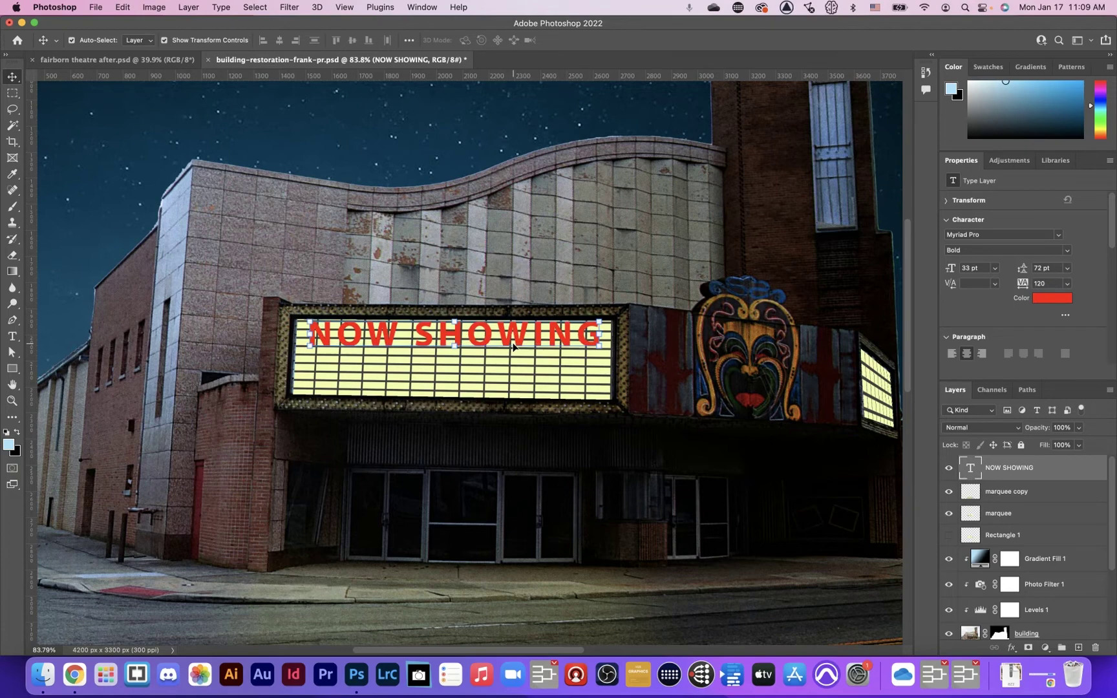
key(Down)
key(Down)
key(Down)
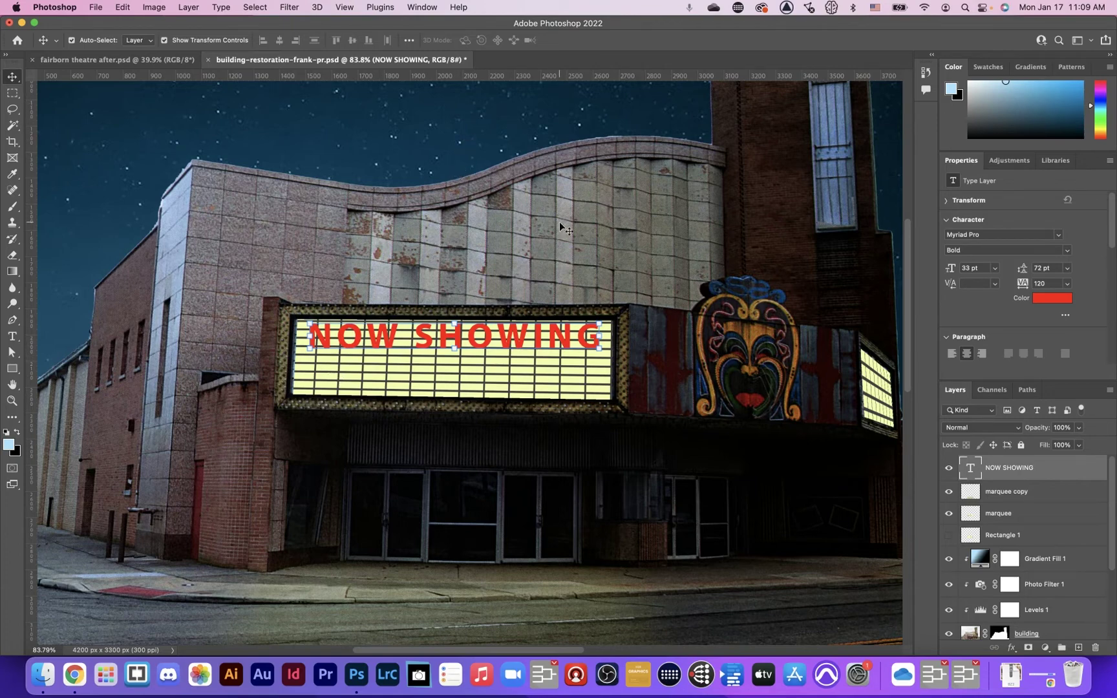
- Type 'SPIDERMAN: NO WAY HOME' as a new text line on the marquee
click(12, 337)
click(313, 375)
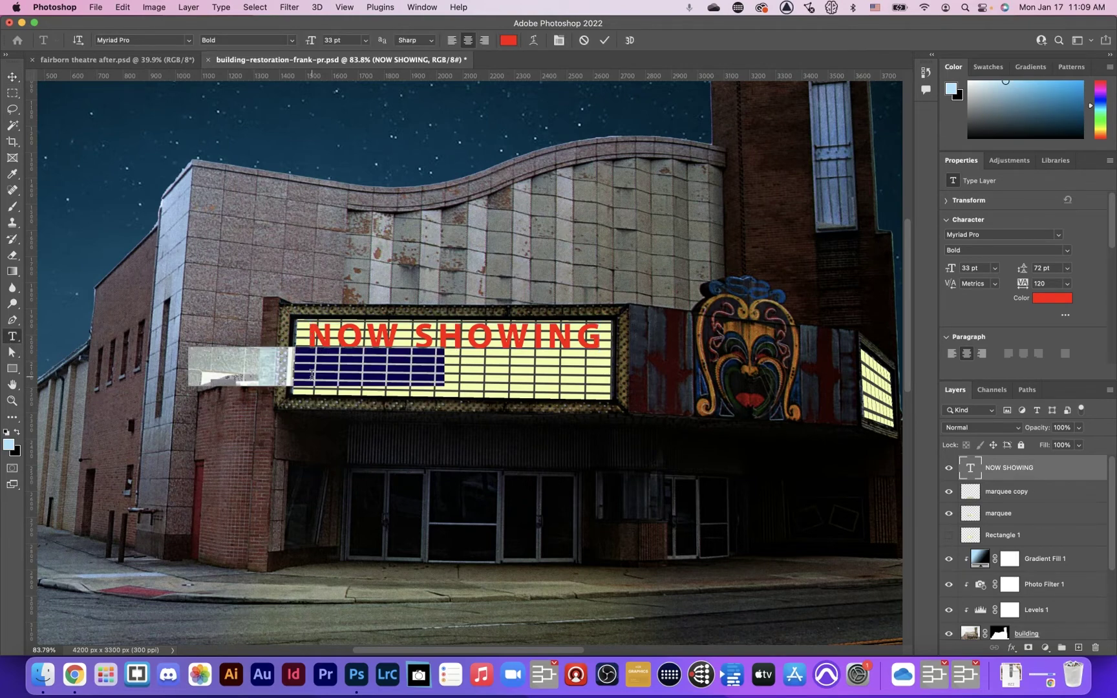
text(S)
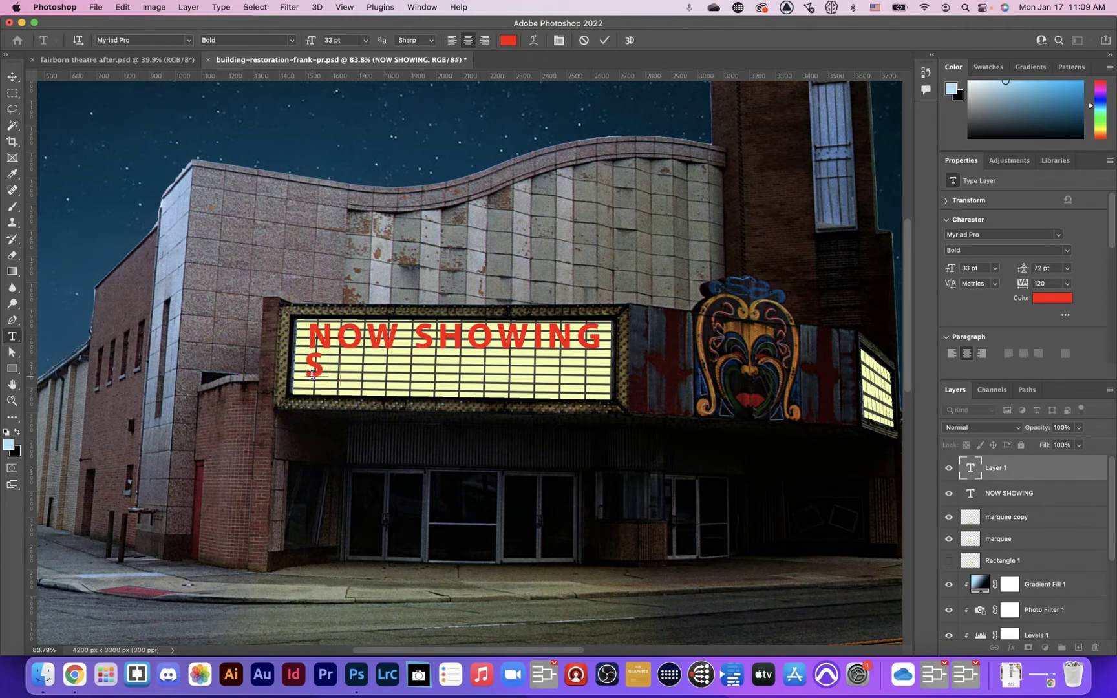
text(PIDERMAN)
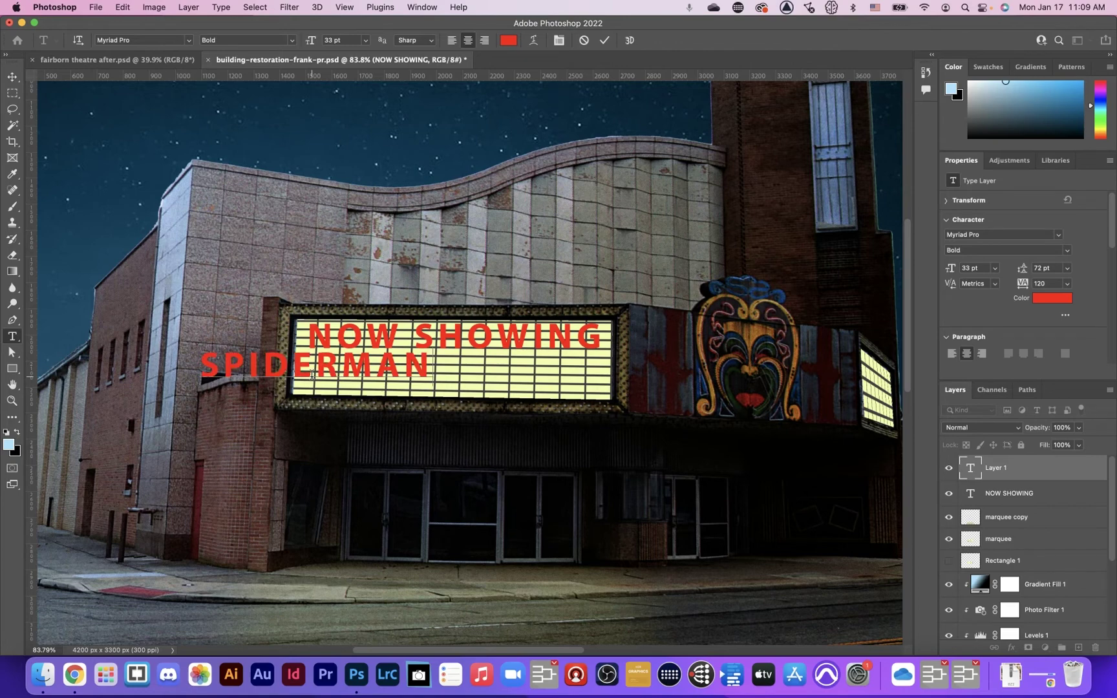
text(: NO WAY HOME)
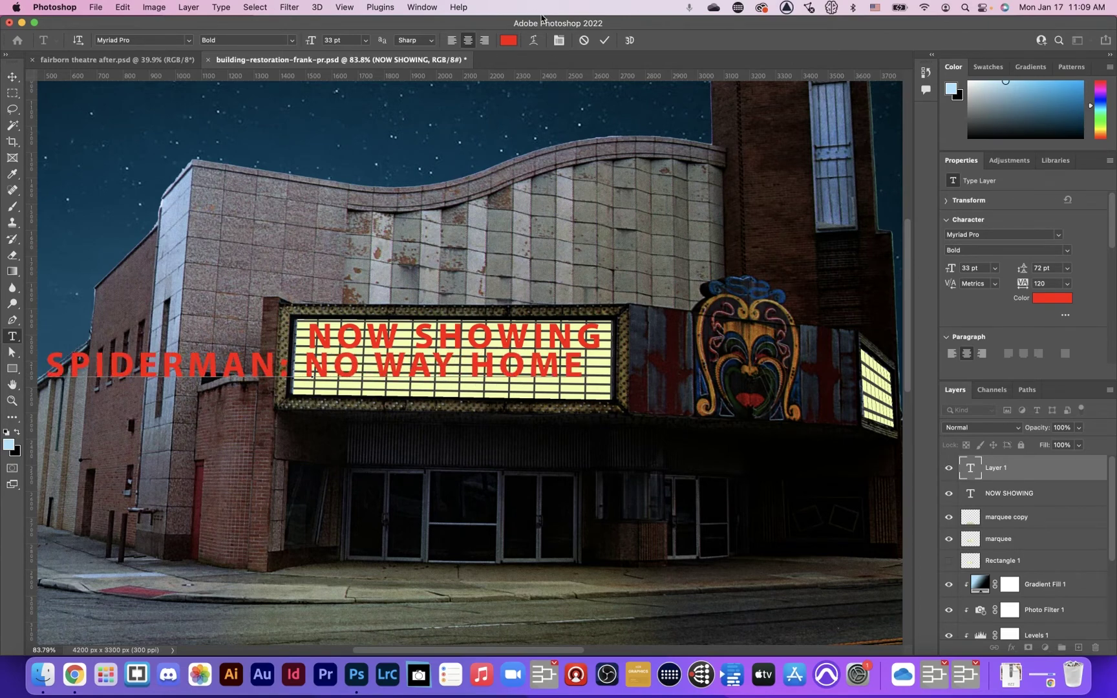
click(12, 77)
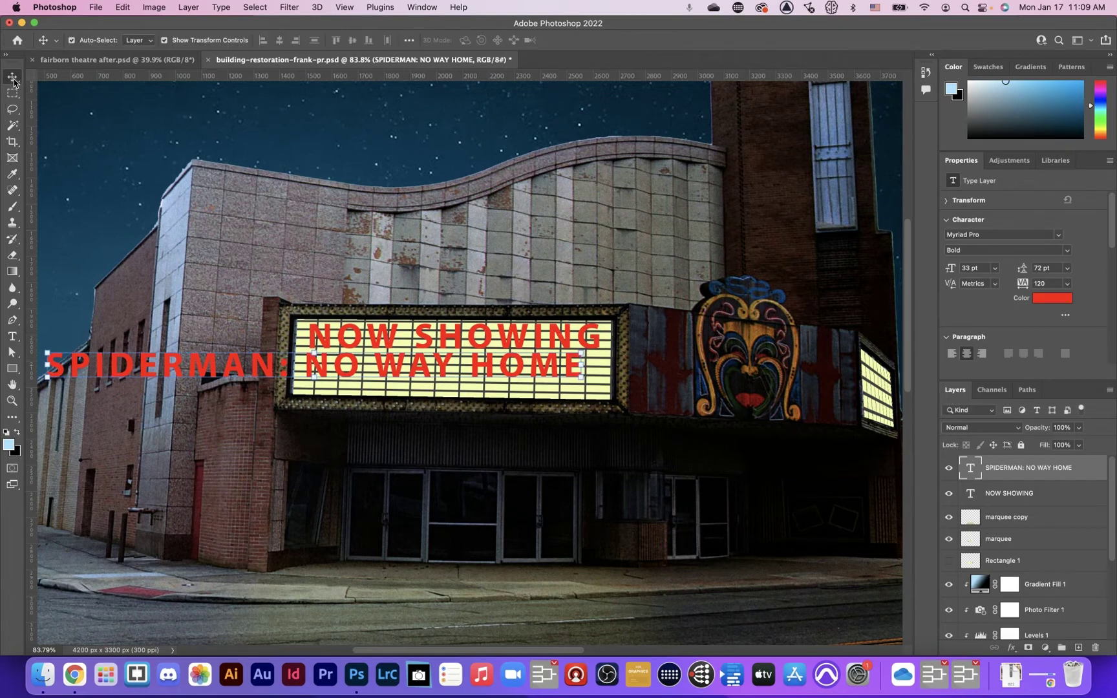
- Set the SPIDERMAN line to 23 pt with tracking 0, centred under NOW SHOWING
click(949, 273)
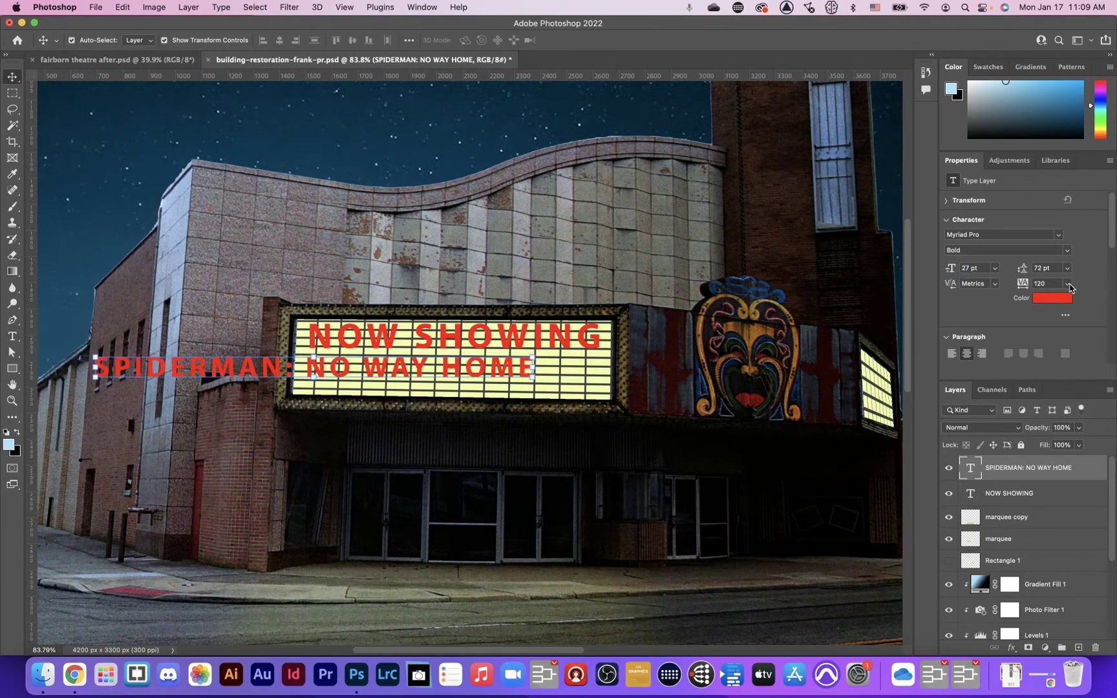
click(1067, 285)
click(1045, 372)
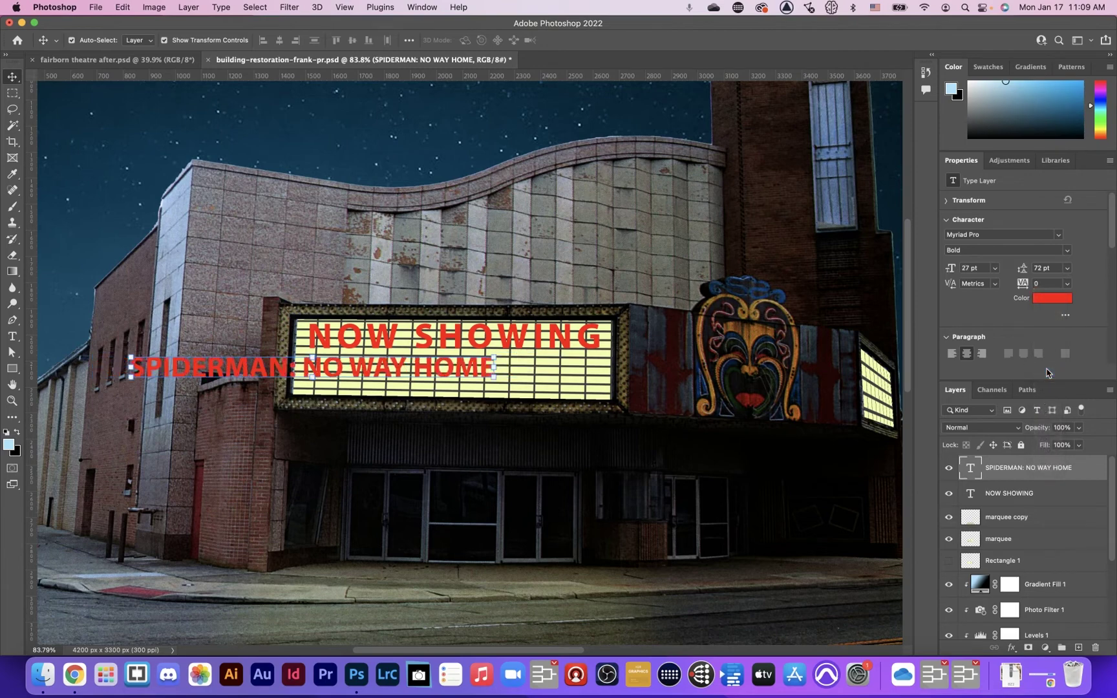
drag(355, 367, 480, 373)
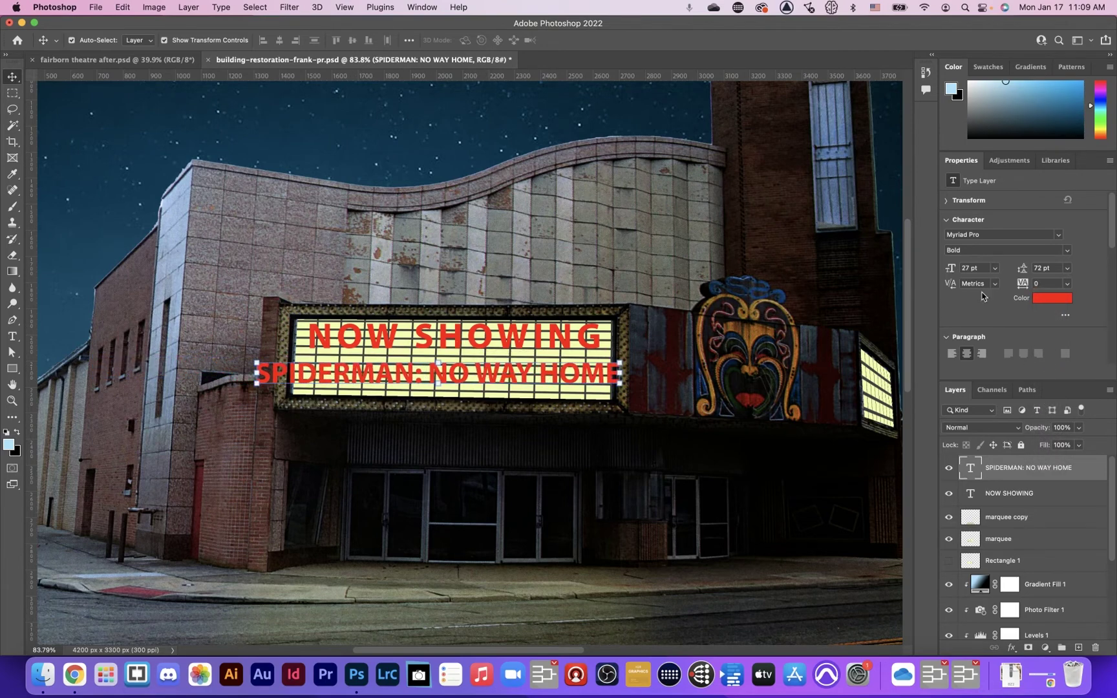
drag(950, 269, 937, 269)
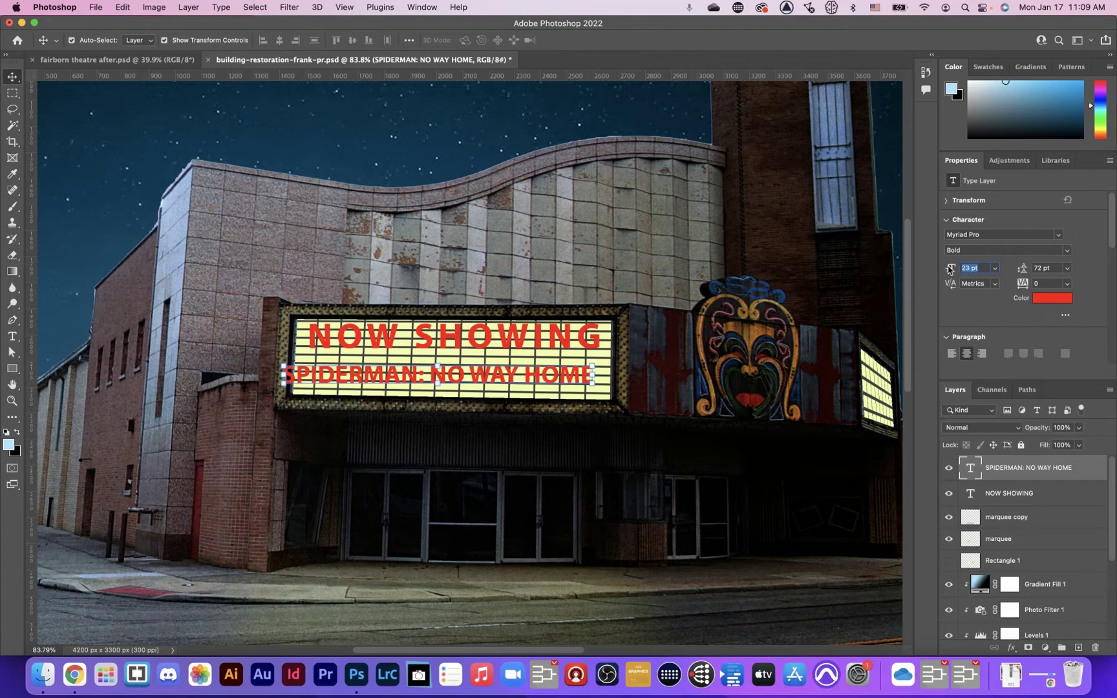
drag(381, 382, 398, 380)
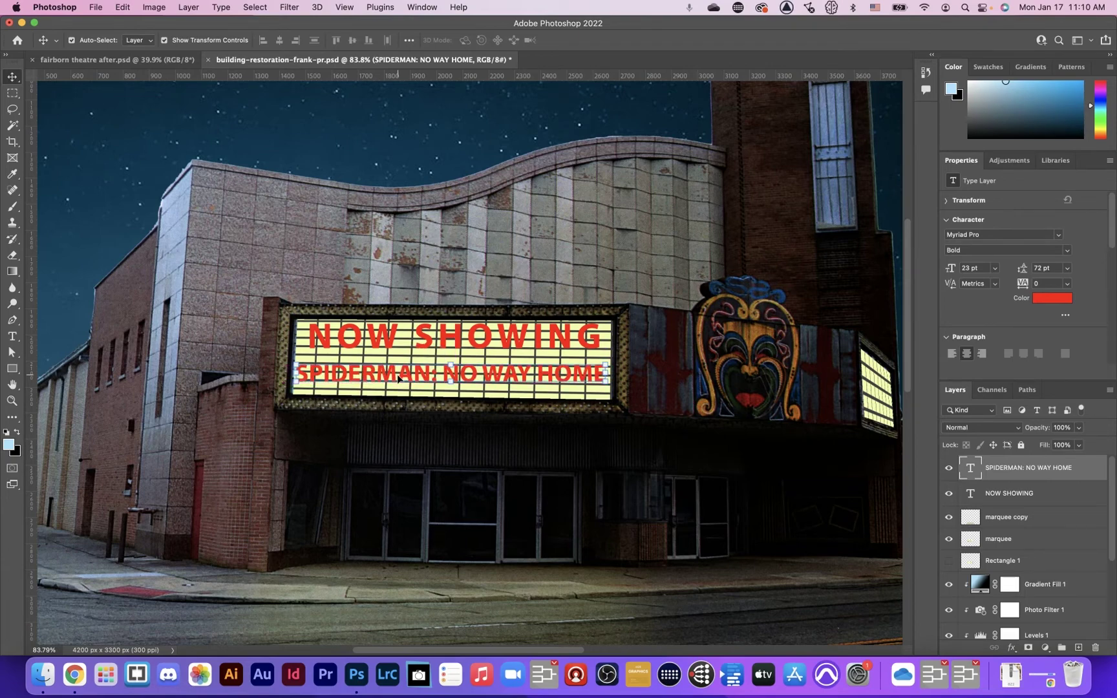
- Nudge NOW SHOWING down slightly and select both text layers together
click(439, 344)
drag(438, 344, 440, 351)
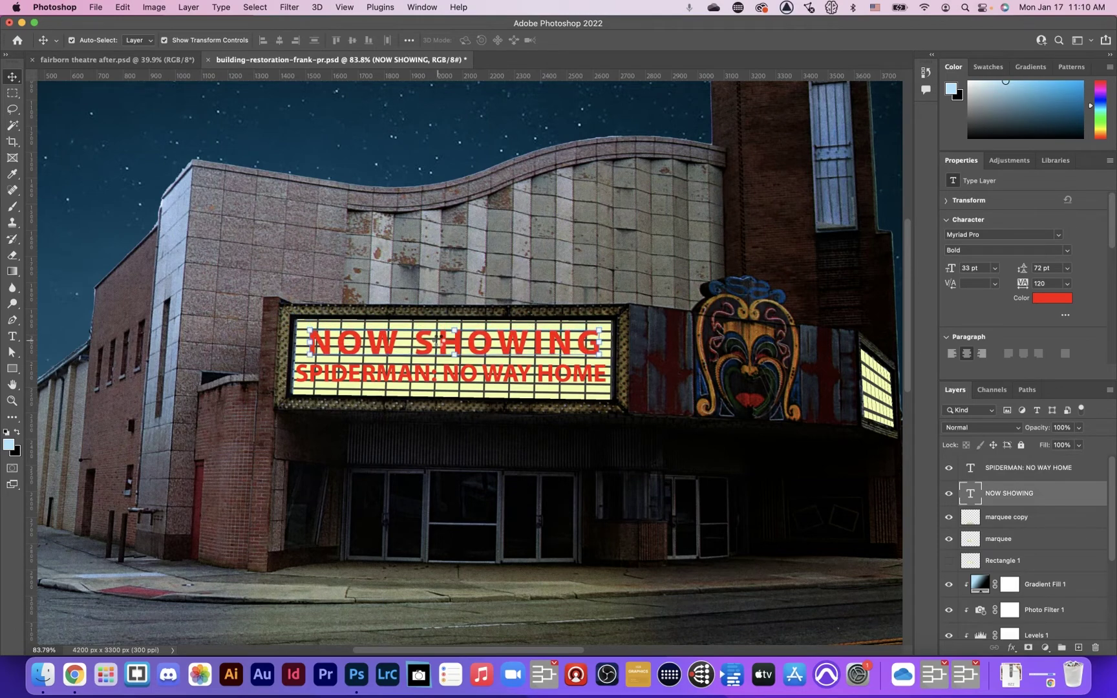
click(693, 285)
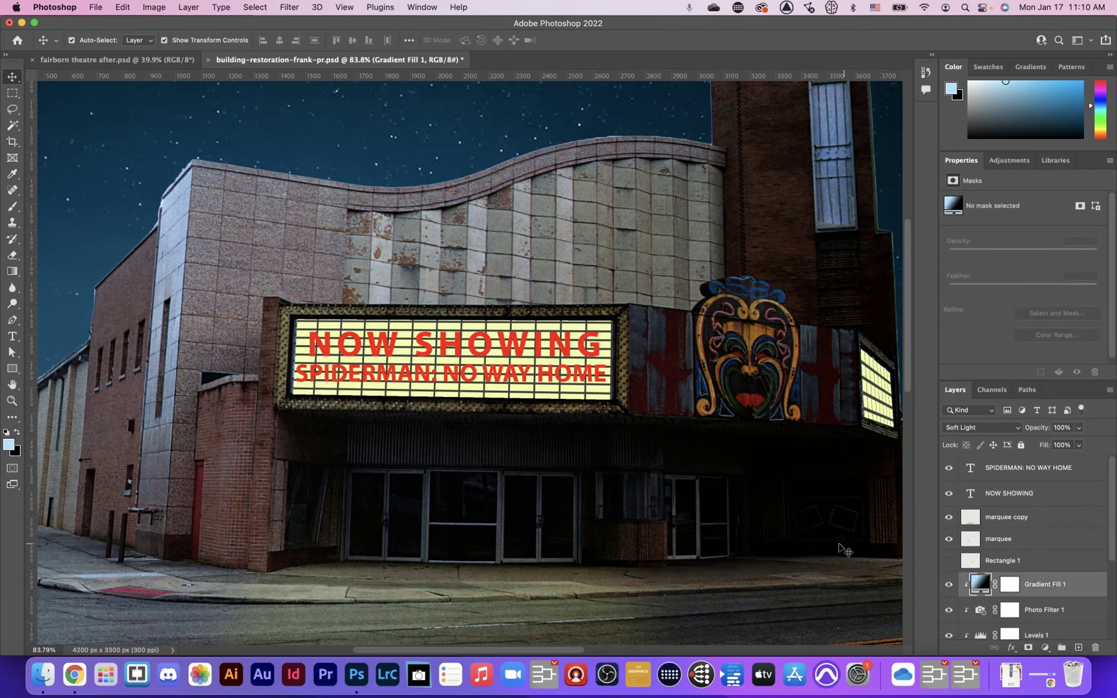
click(1009, 474)
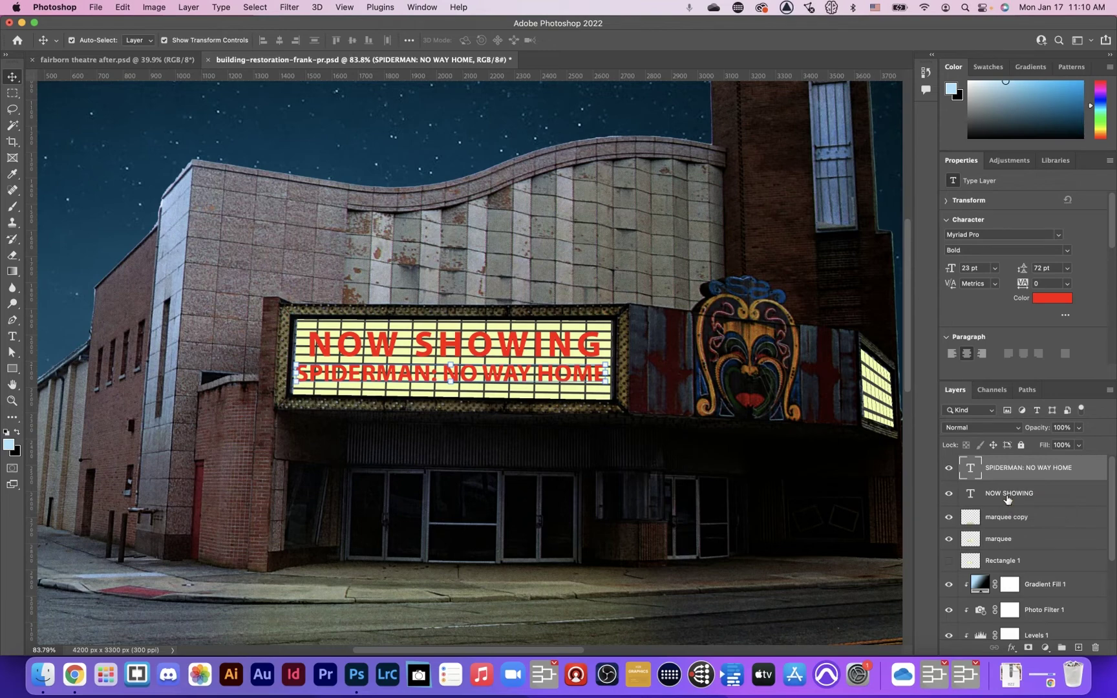
shift+click(1007, 494)
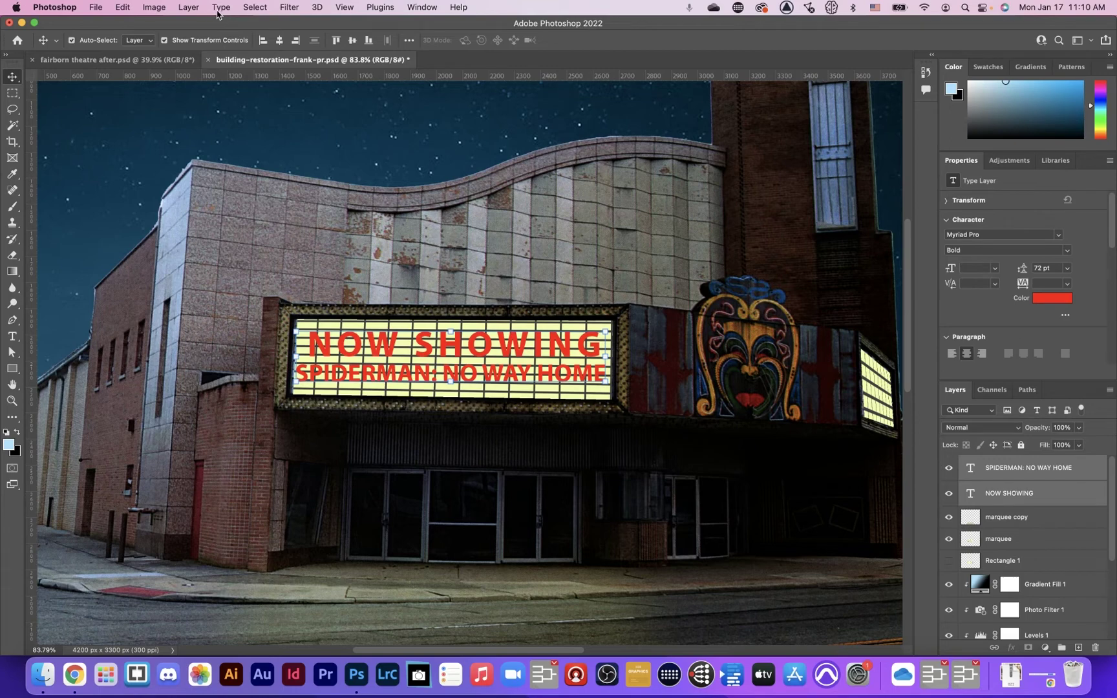
- Rasterize both text layers and merge them into one layer
click(189, 8)
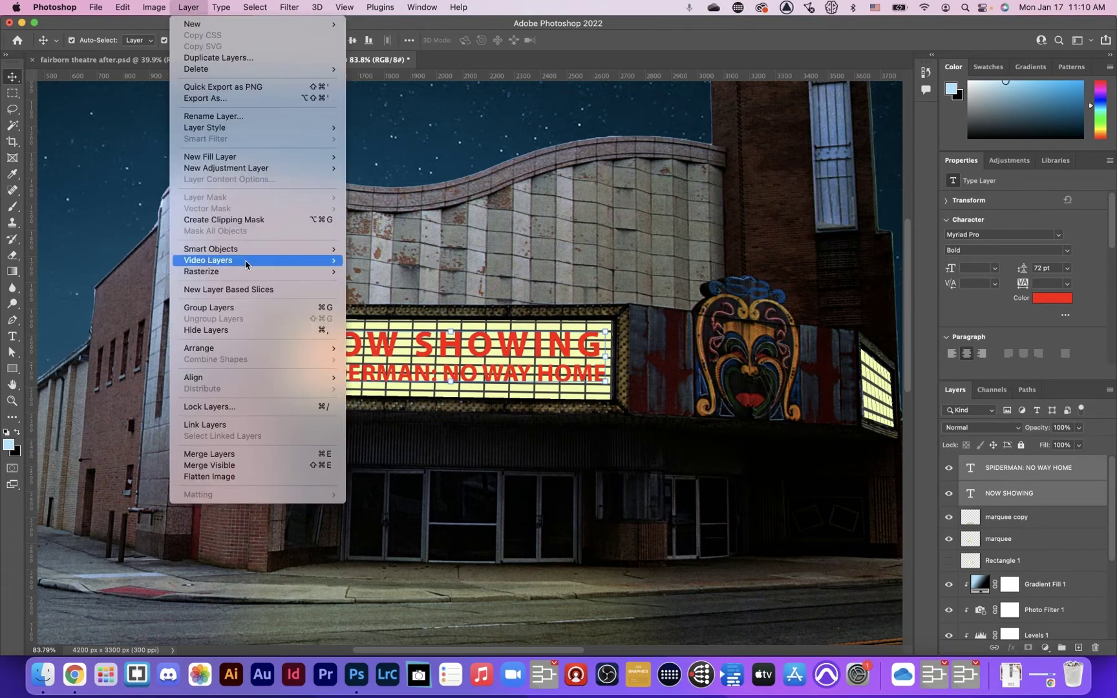
mouse_move(248, 271)
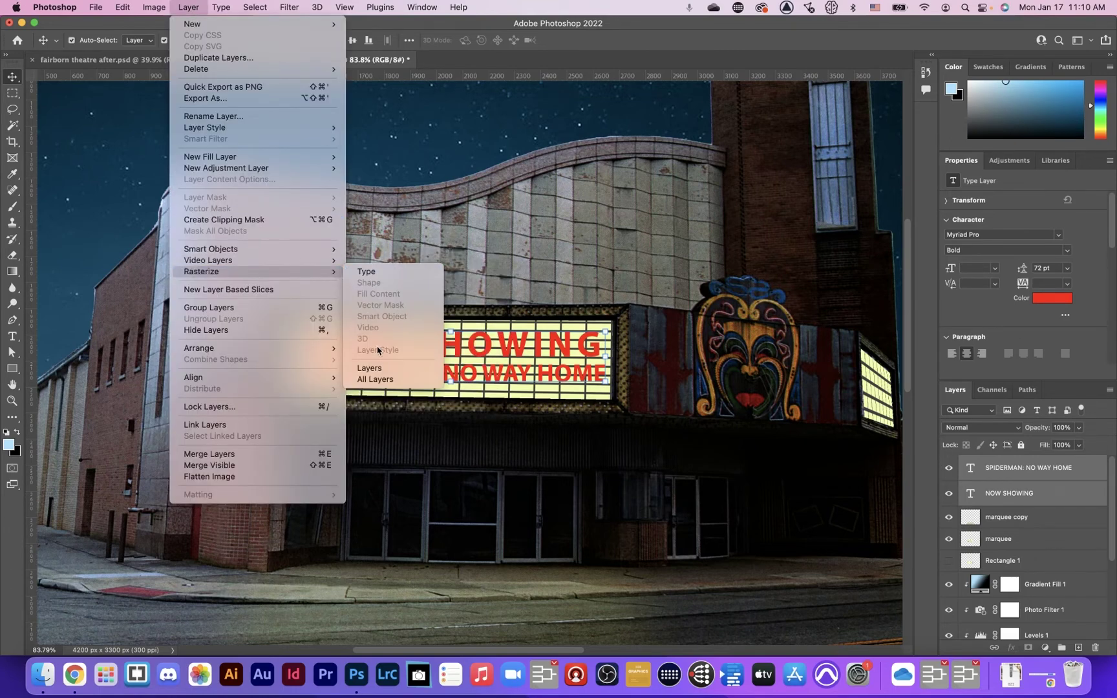
click(382, 369)
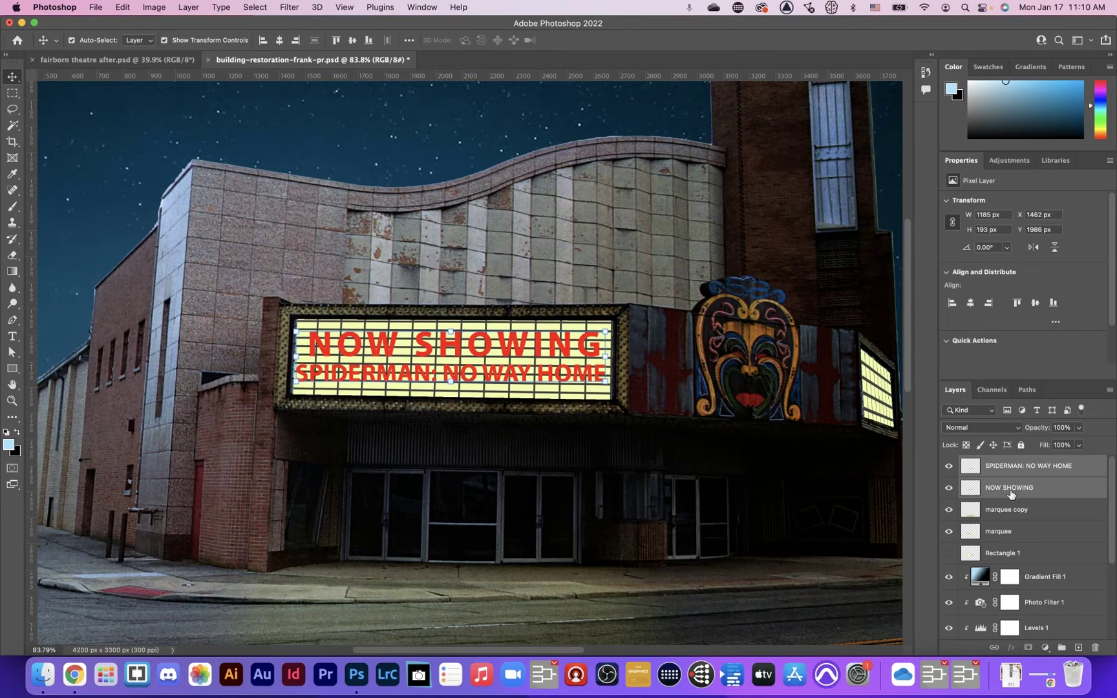
click(189, 8)
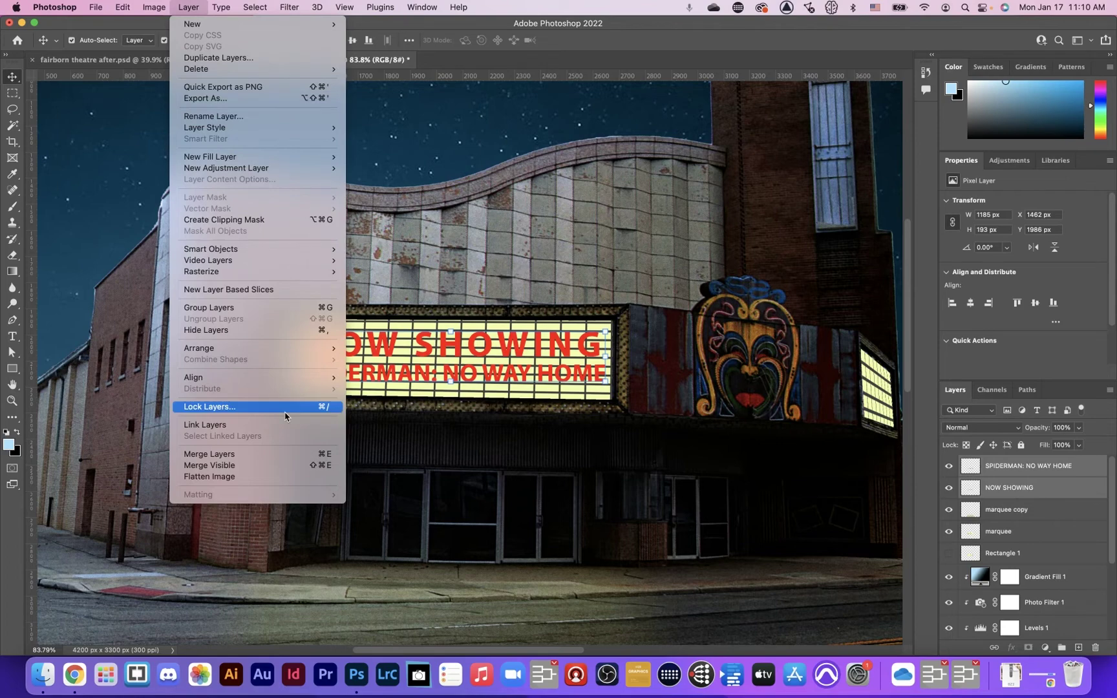
click(302, 454)
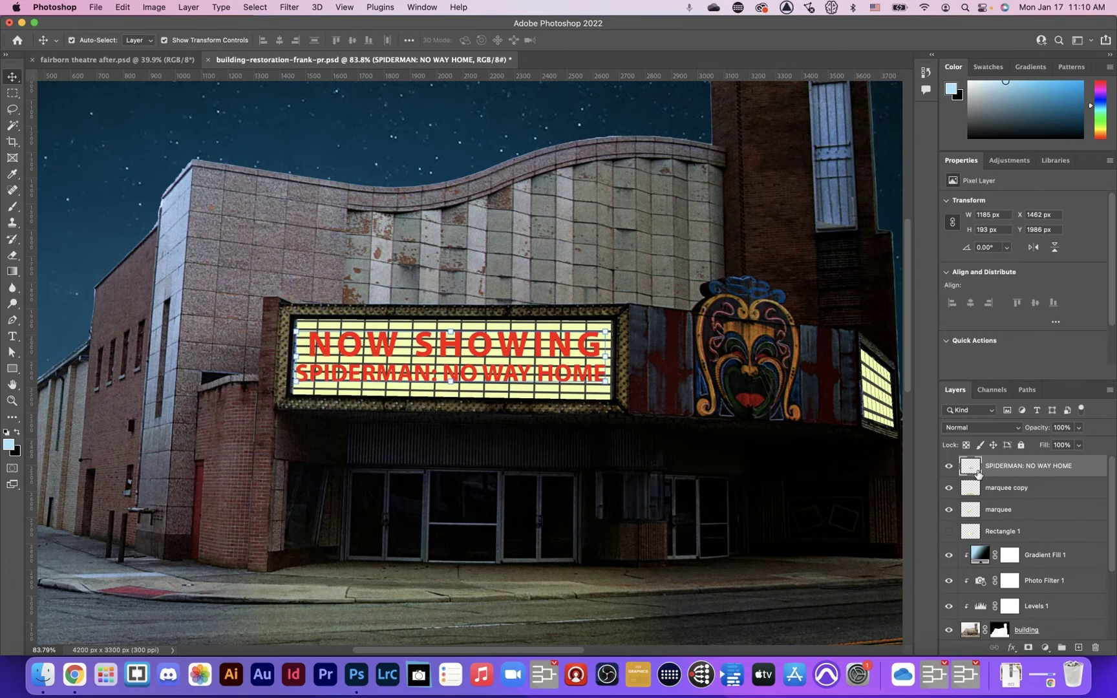
- Select all the merged text, add a new empty layer on top, and hide the merged layer
key(super+0)
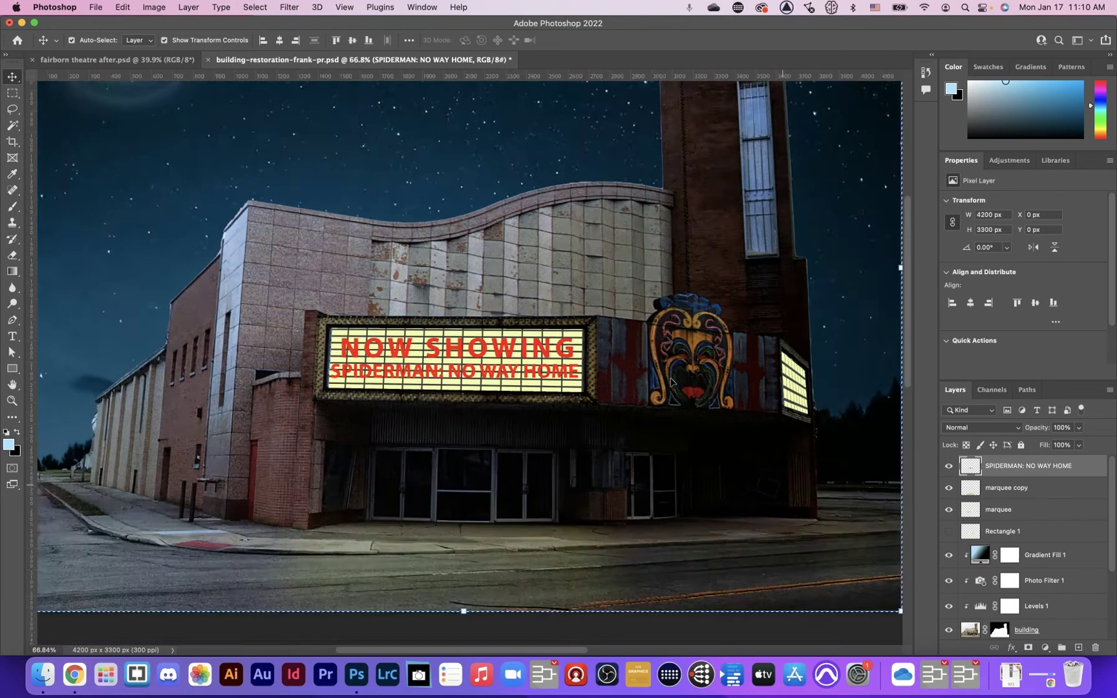
scroll(671, 381, down, 2)
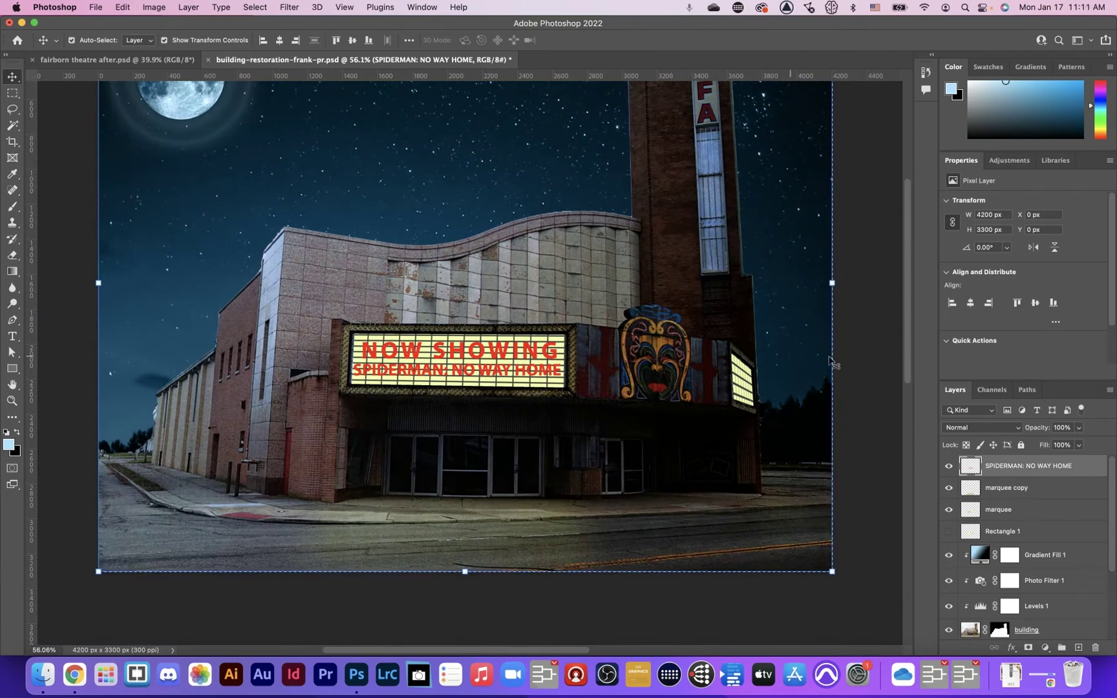
click(1079, 648)
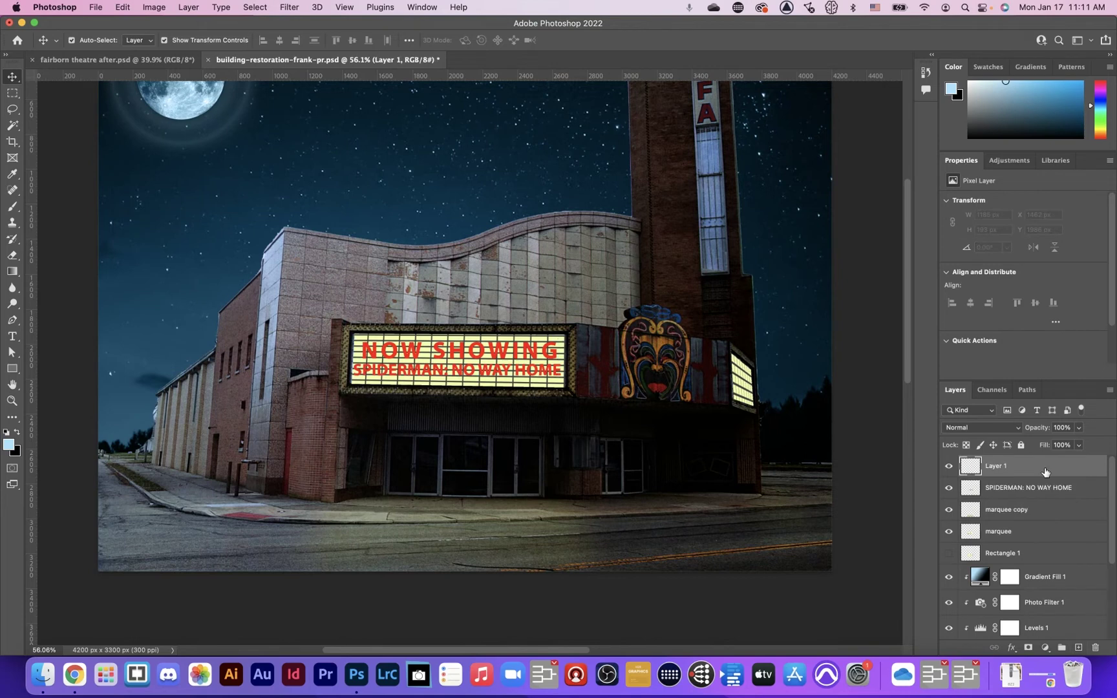
click(949, 489)
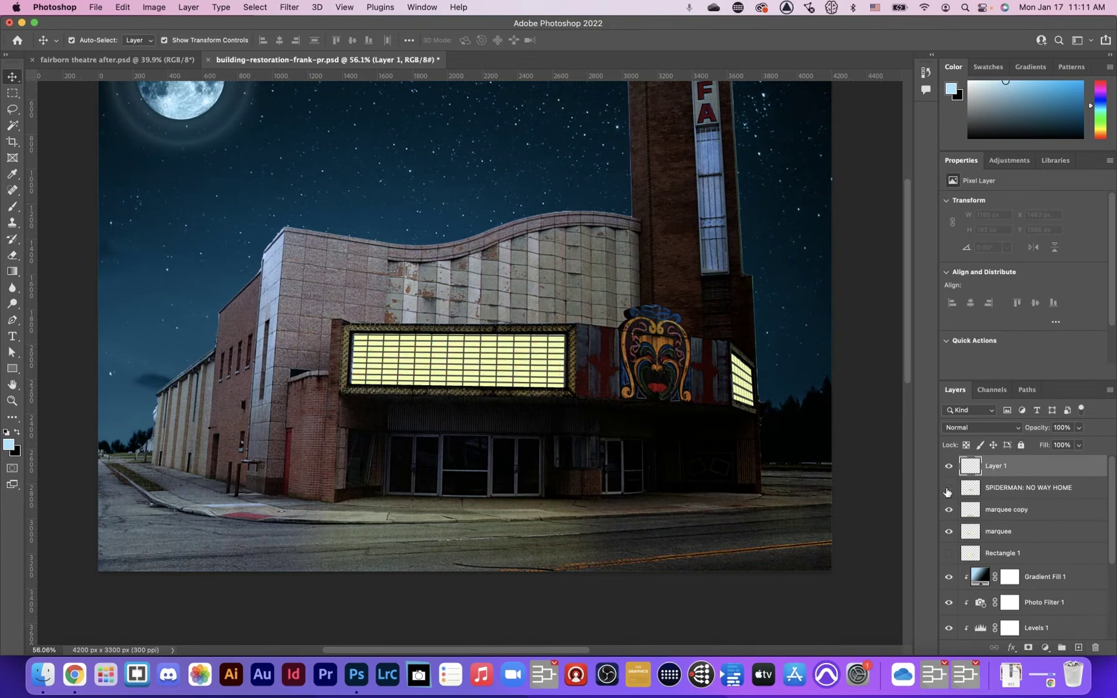
click(297, 8)
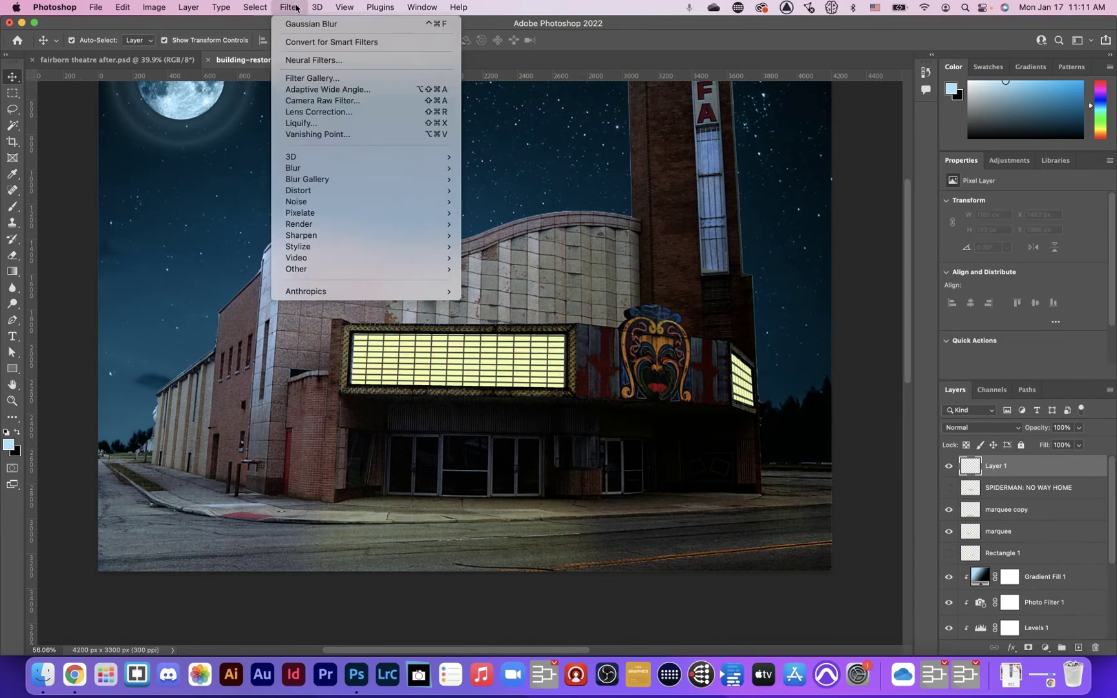
- In Vanishing Point, paste the marquee text onto the marquee plane, then paste a second copy
click(331, 140)
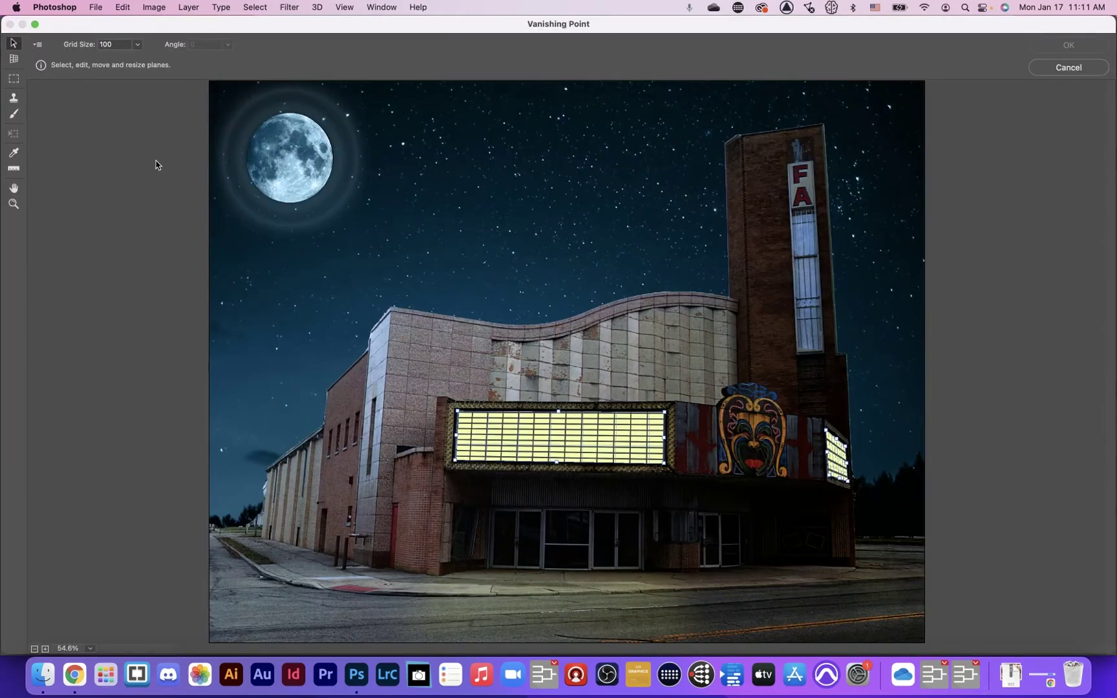
key(super+v)
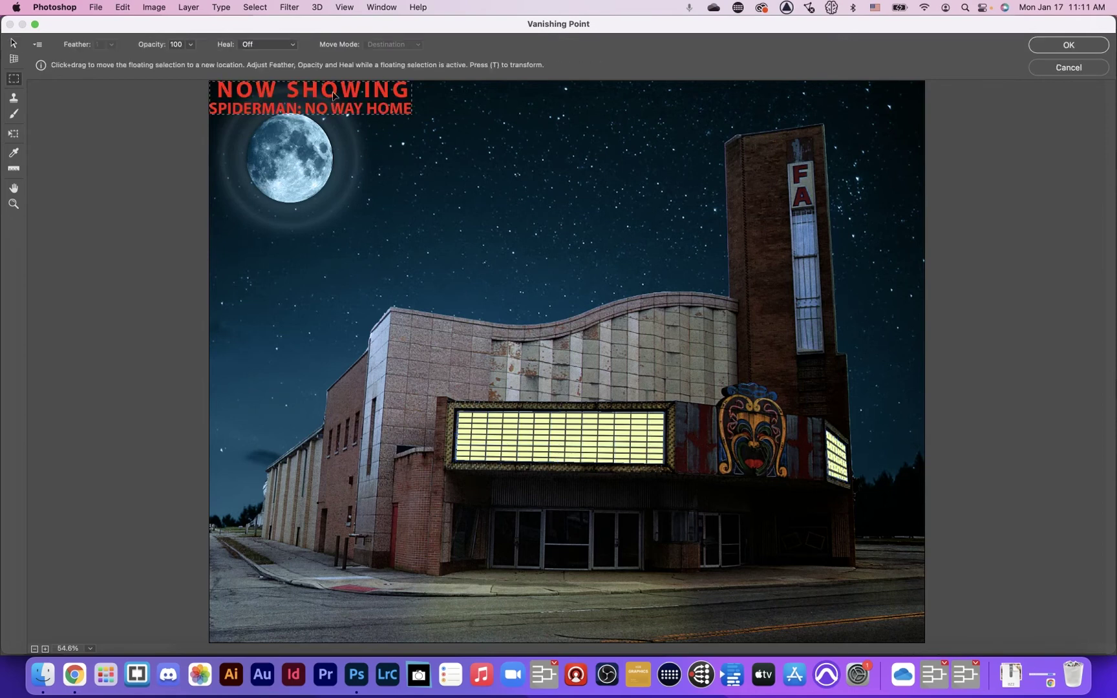
drag(334, 95, 581, 437)
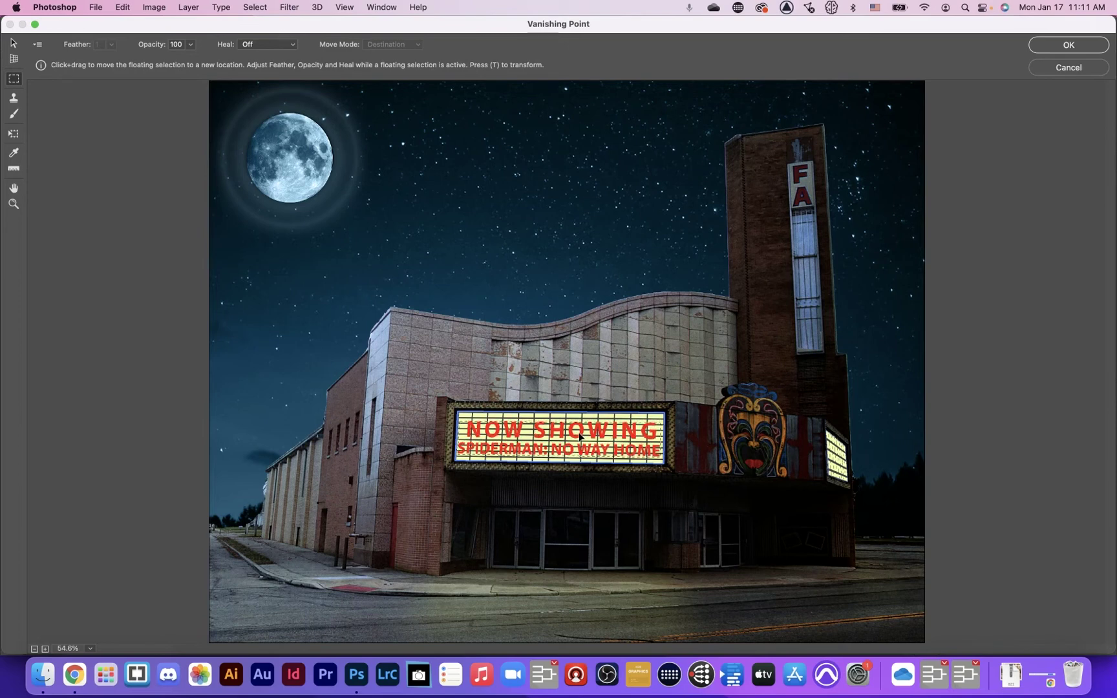
key(super+d)
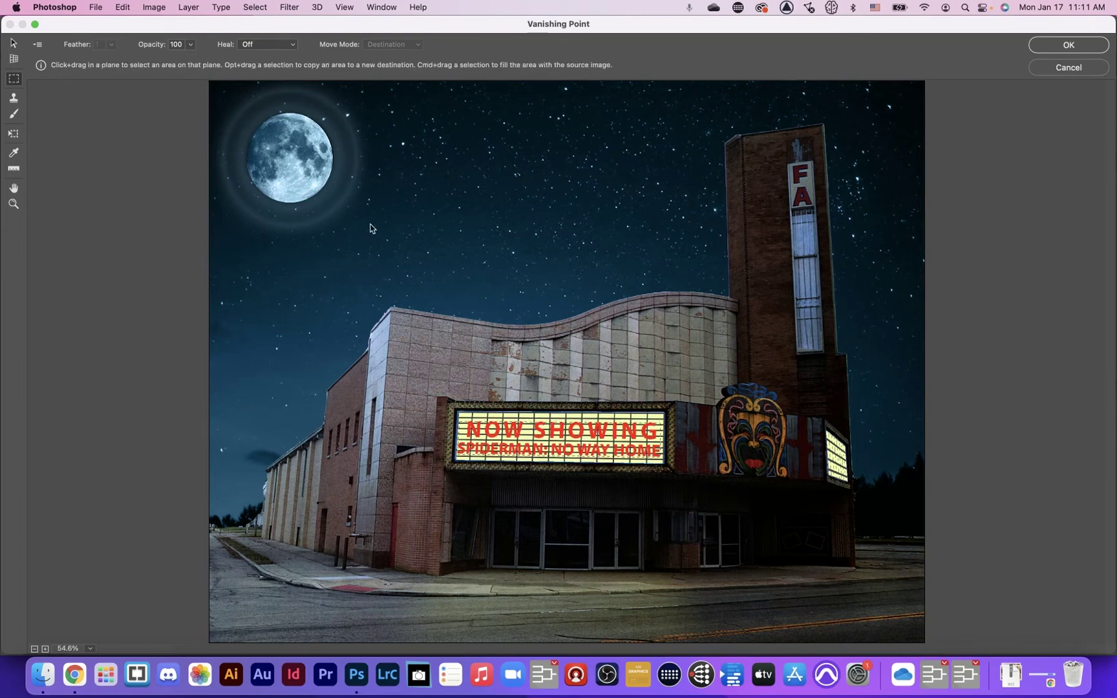
key(super+v)
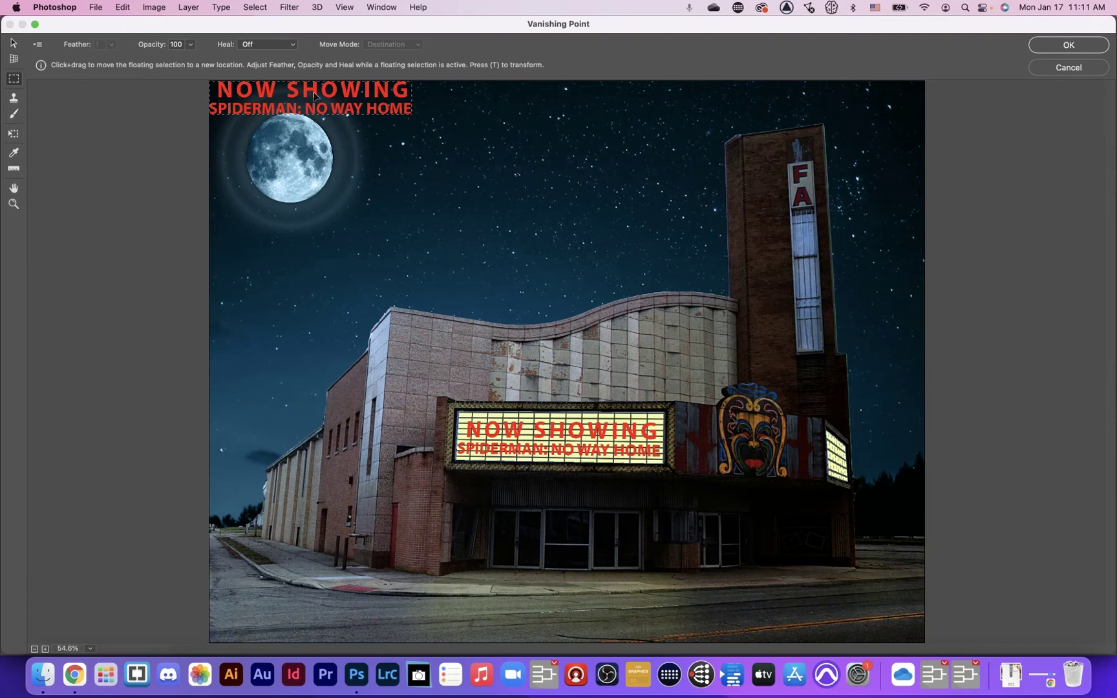
drag(309, 94, 330, 112)
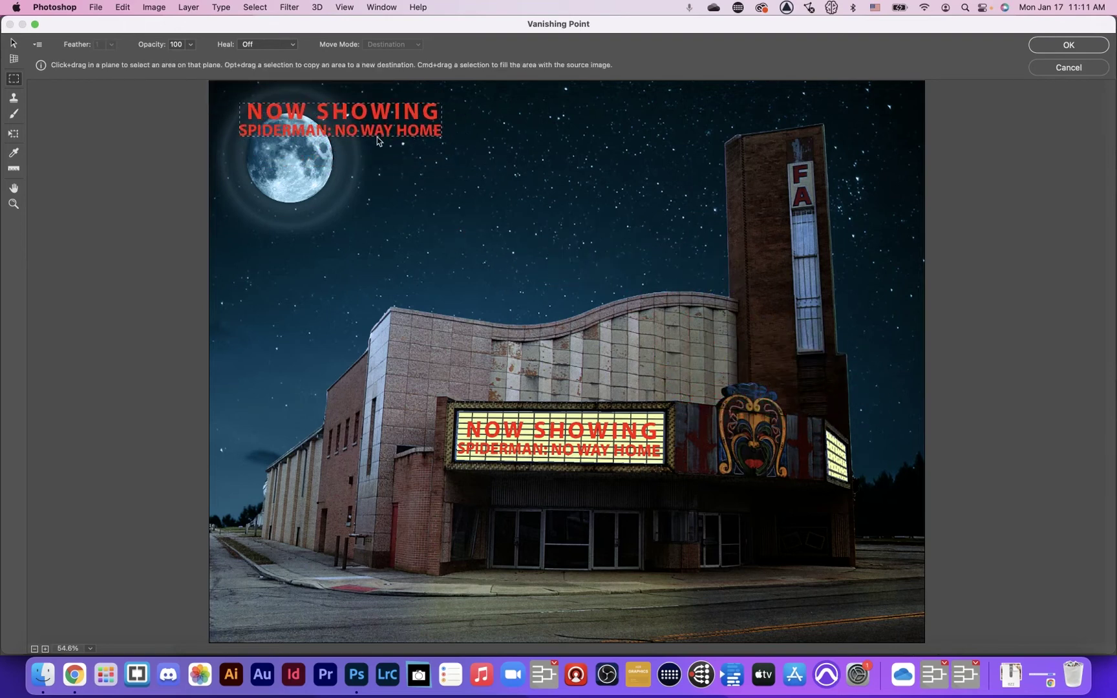
- Shrink the second text copy onto the small side panel and apply the result
click(13, 133)
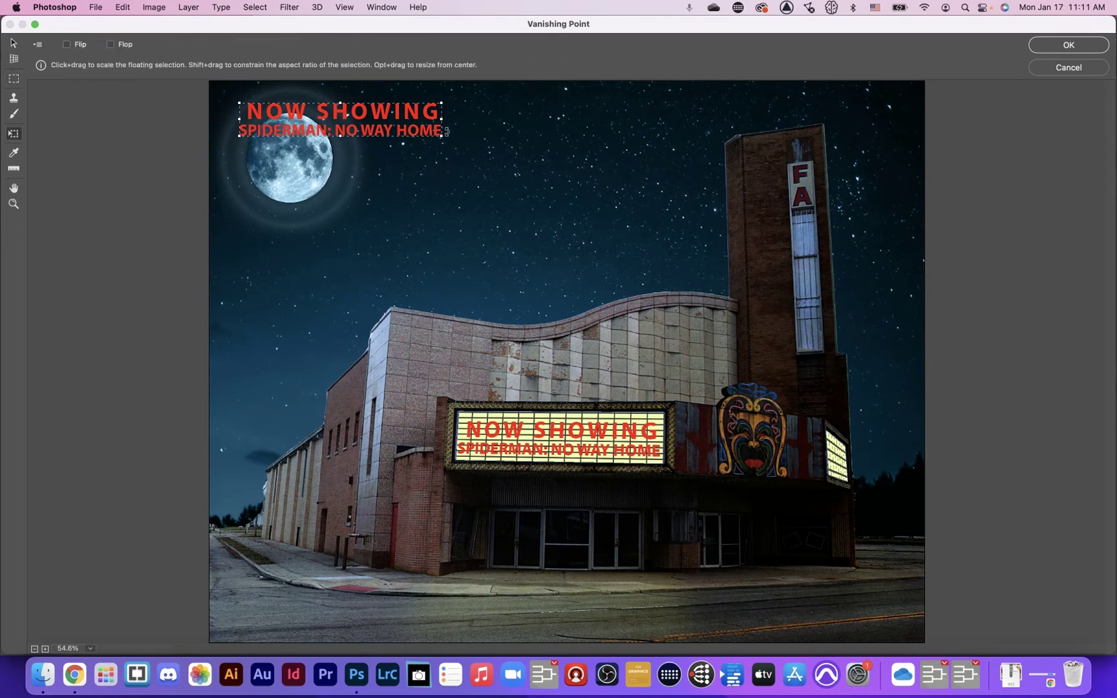
drag(442, 138, 396, 227)
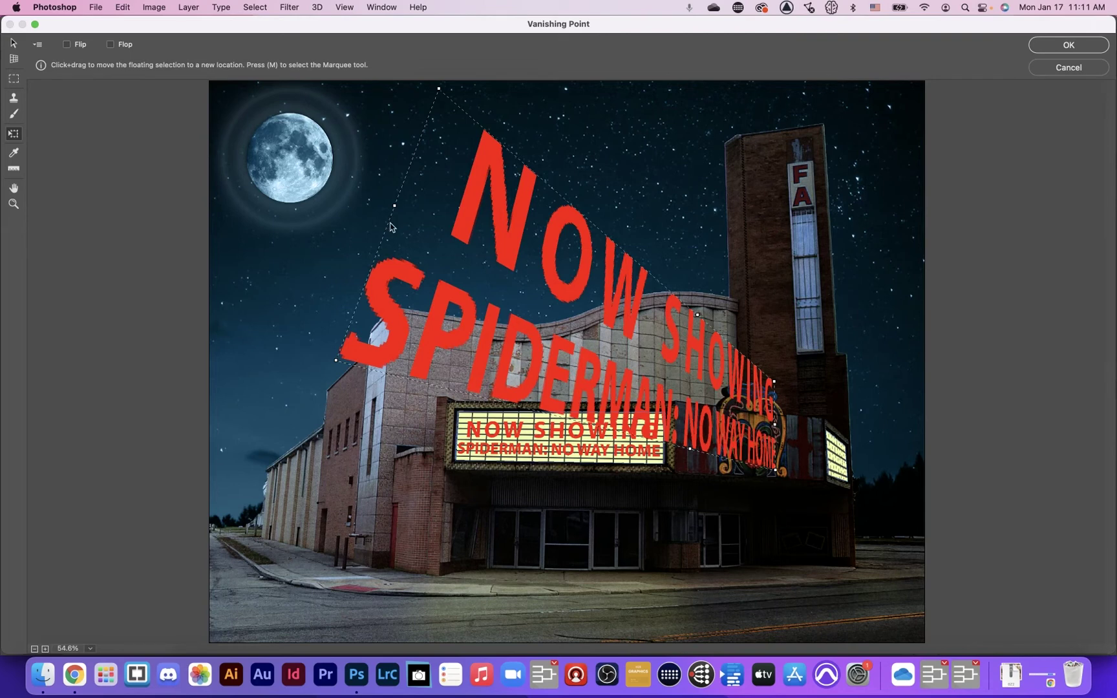
key(super+z)
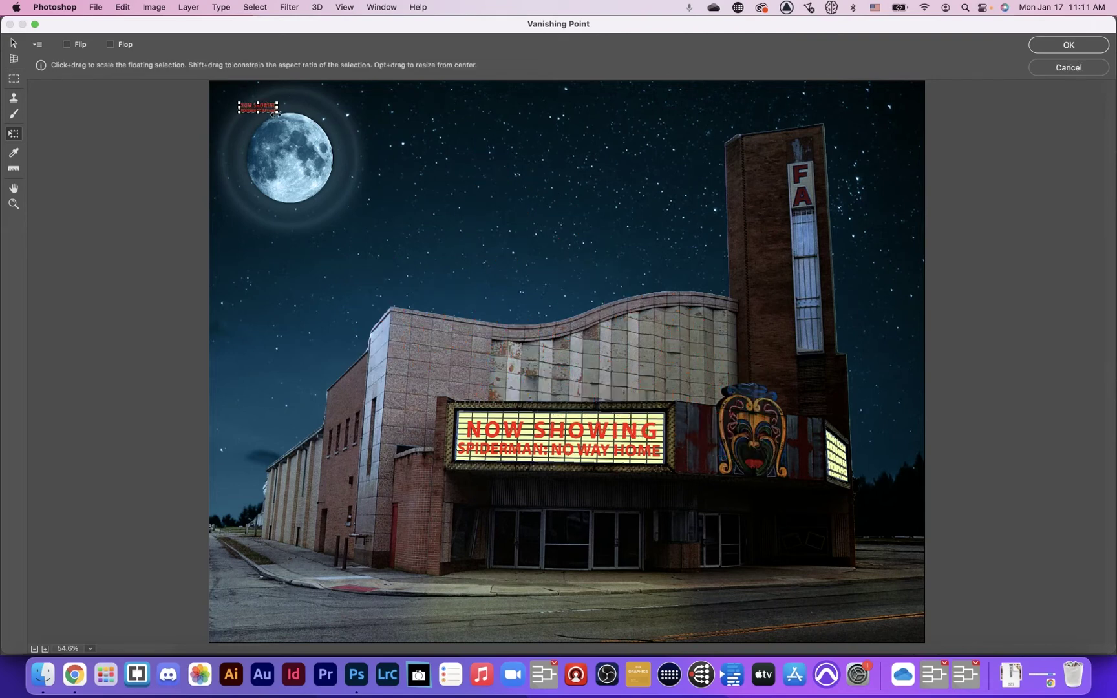
drag(279, 113, 850, 477)
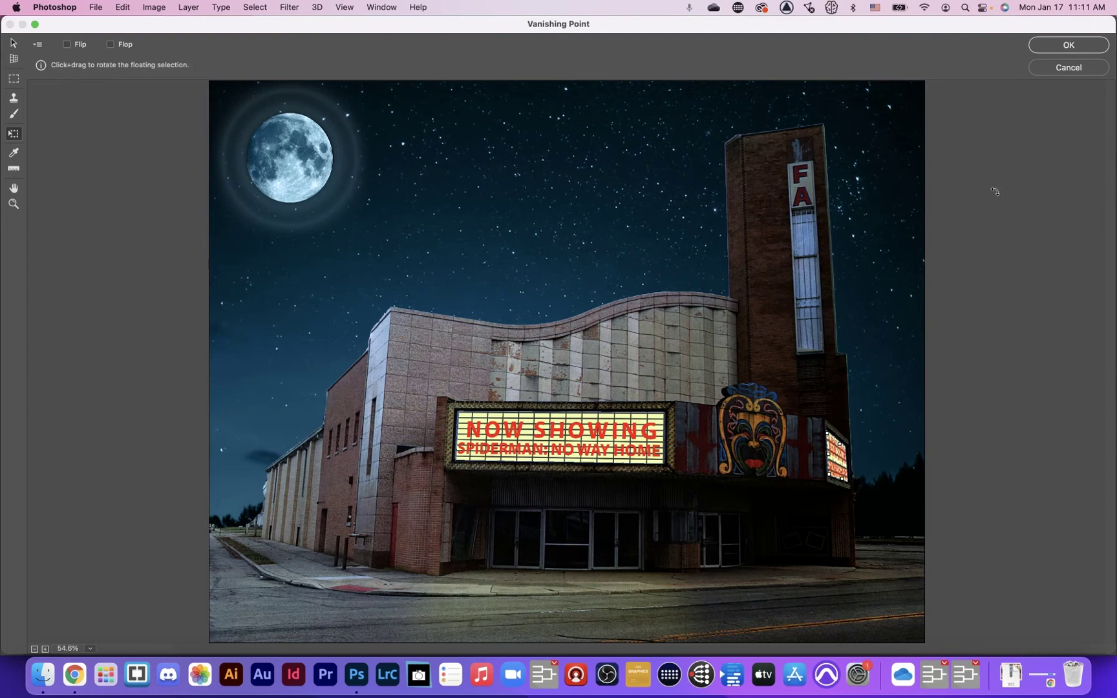
click(1062, 51)
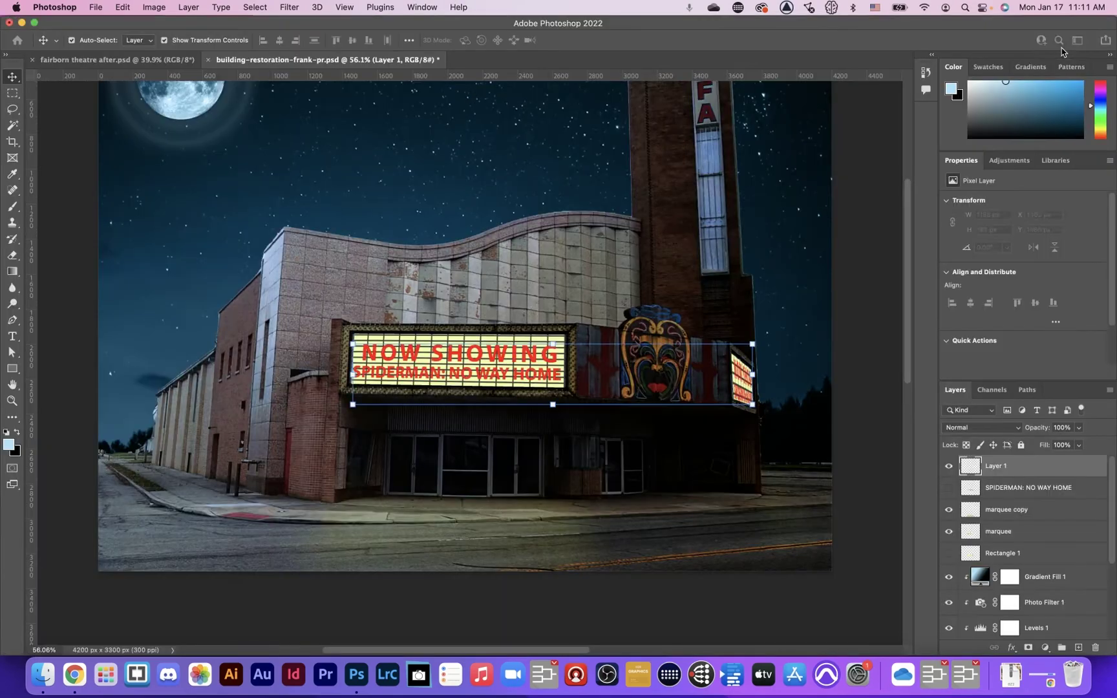
- Add a Bevel & Emboss effect to the Marquee Text layer
click(868, 192)
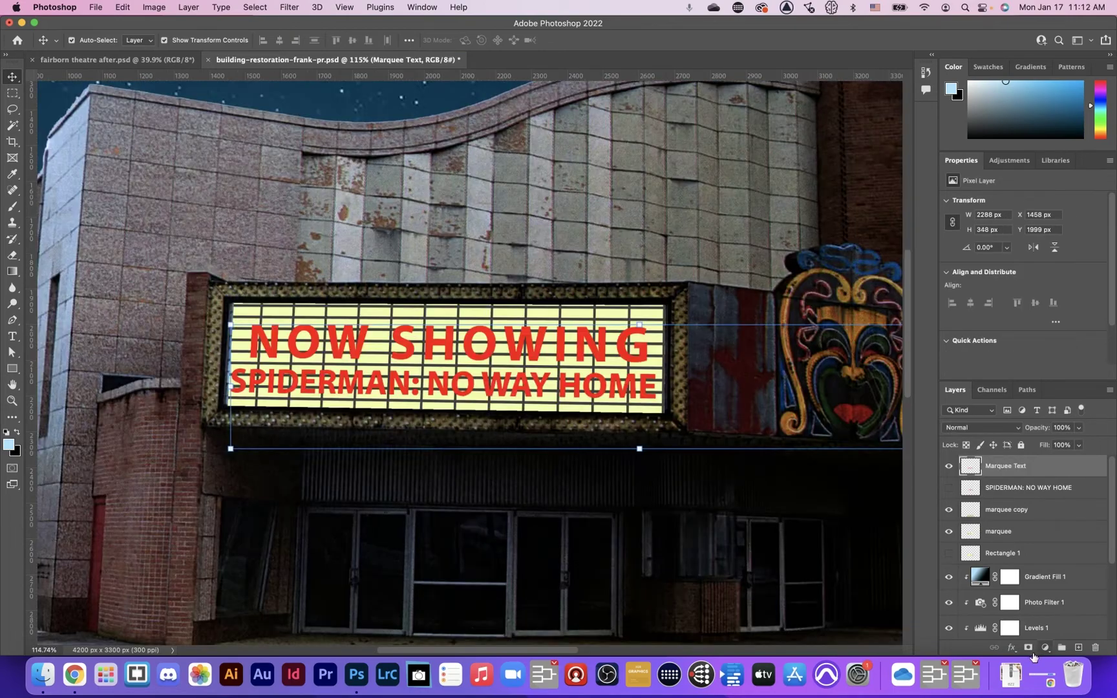
click(1012, 648)
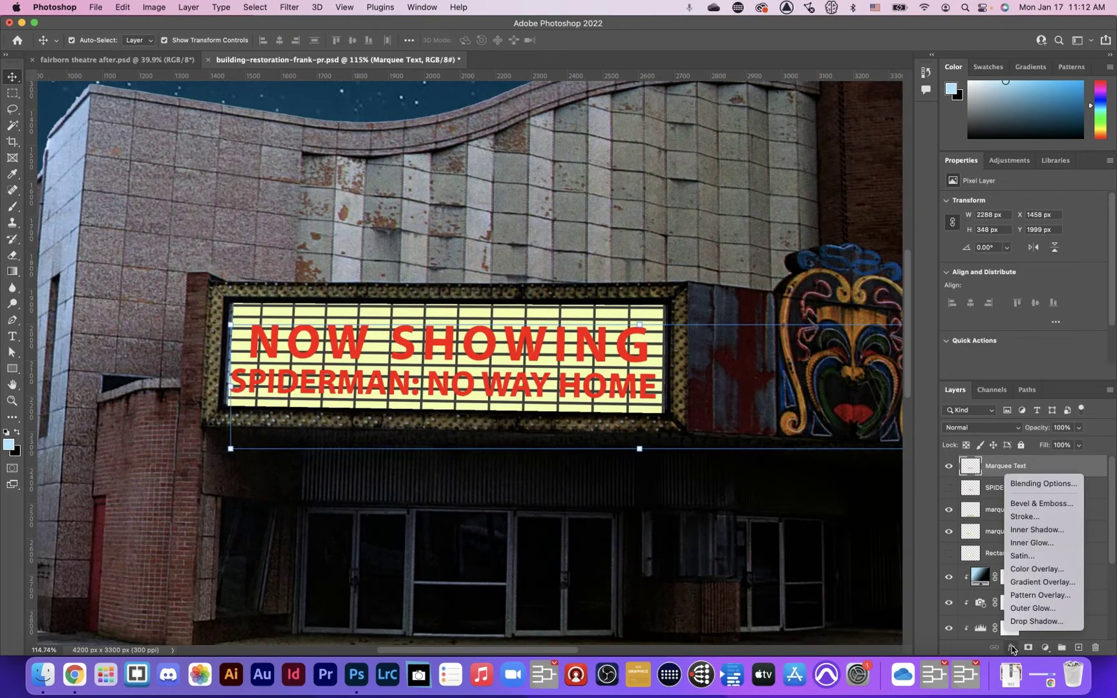
click(1032, 504)
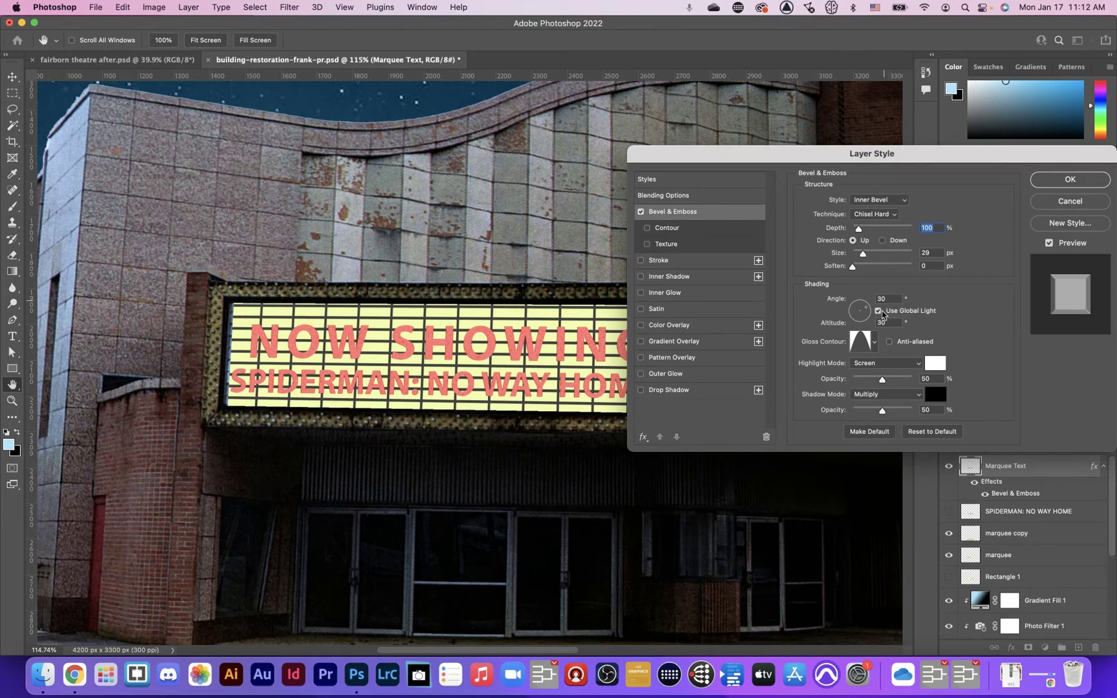
- Try the gloss contour presets and settle on the final bevel gloss contour
click(875, 344)
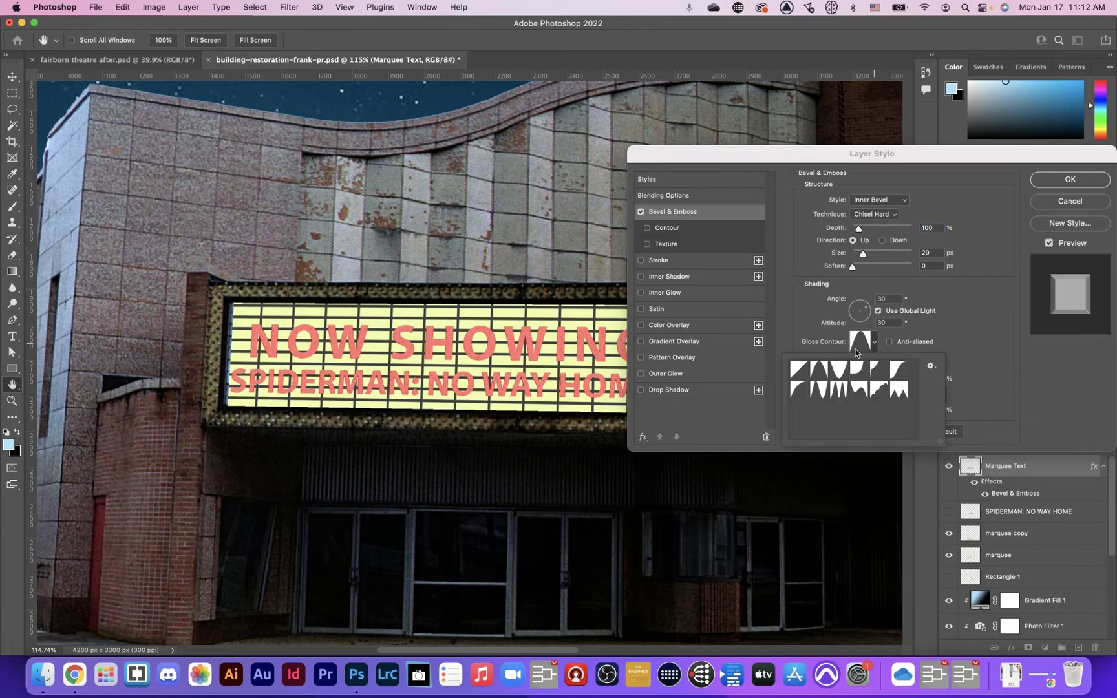
click(796, 374)
click(818, 370)
click(839, 370)
click(857, 372)
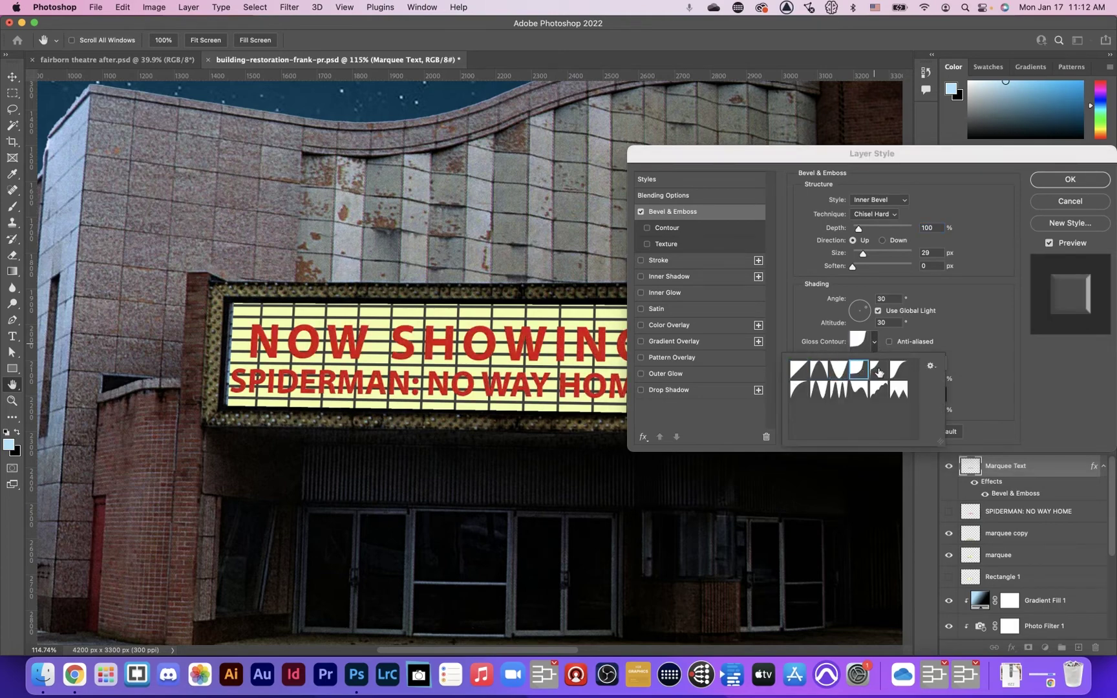
click(878, 371)
click(892, 371)
click(894, 389)
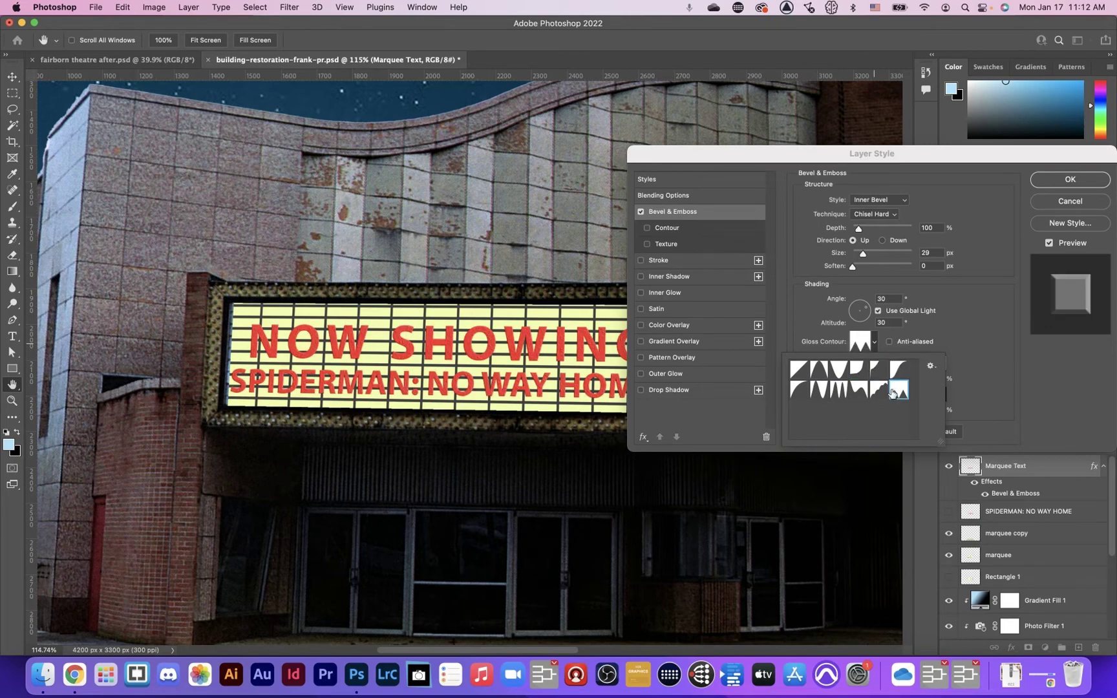
click(875, 390)
click(859, 389)
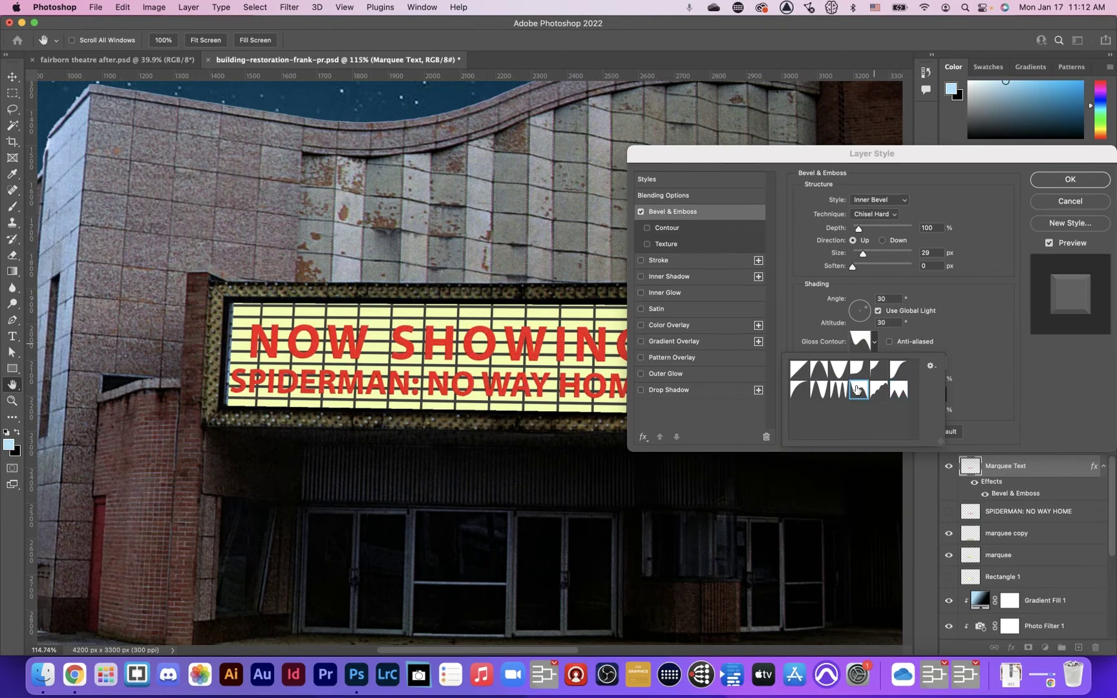
click(839, 389)
click(816, 390)
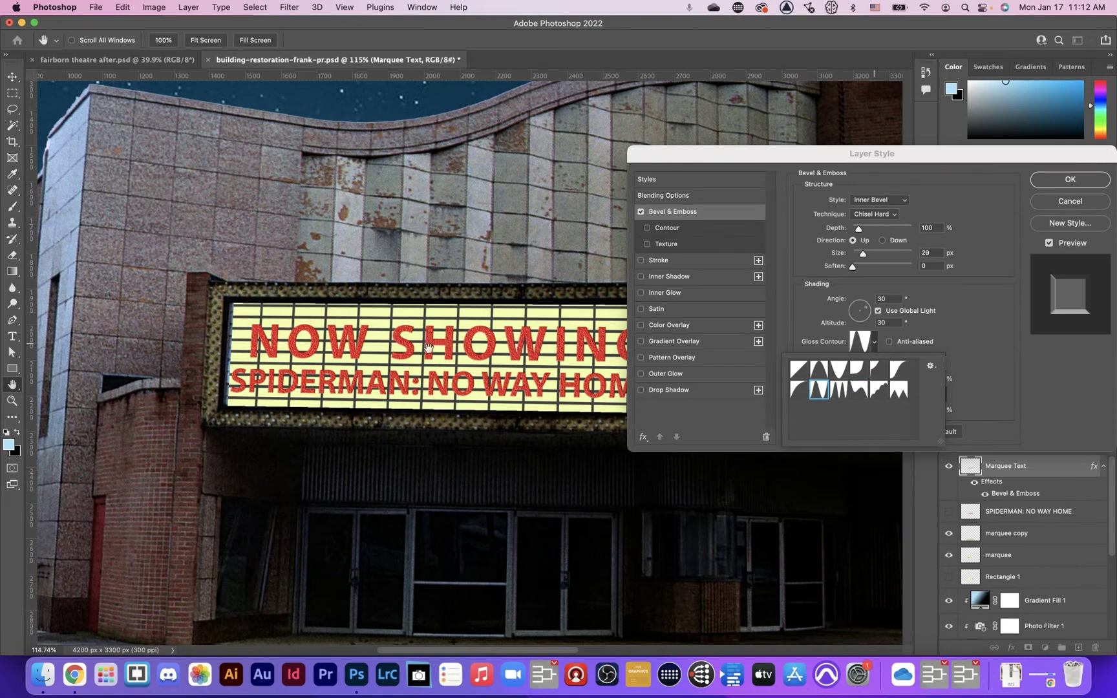
click(983, 335)
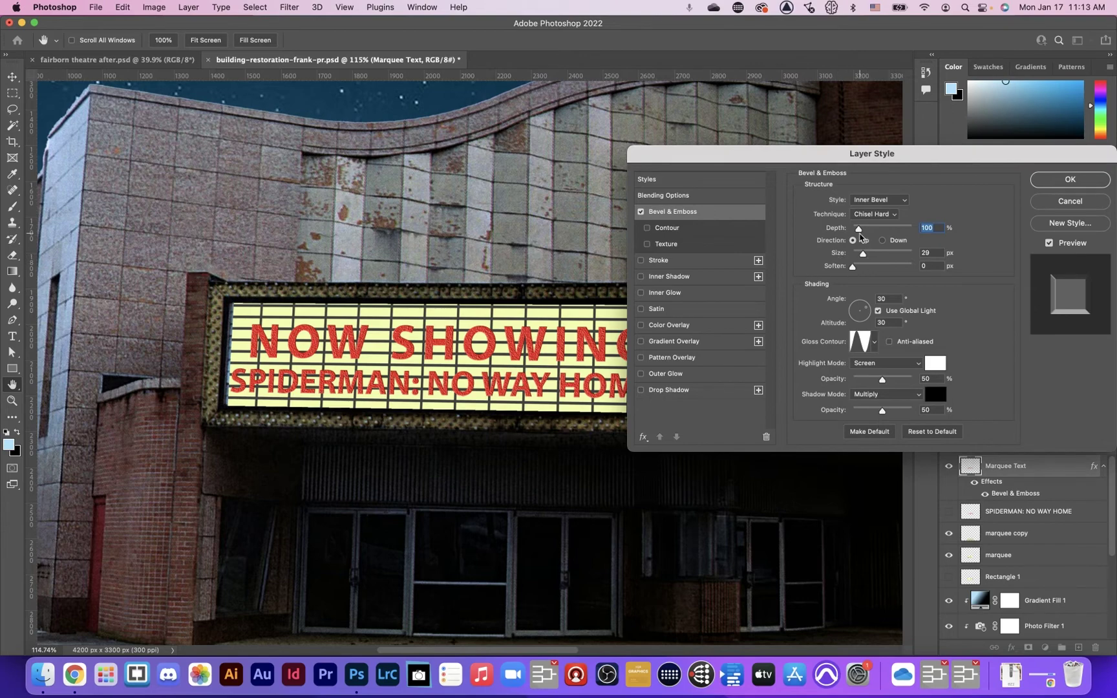
- Set the bevel depth to about 220 and the bevel size to 24 px
drag(860, 229, 881, 229)
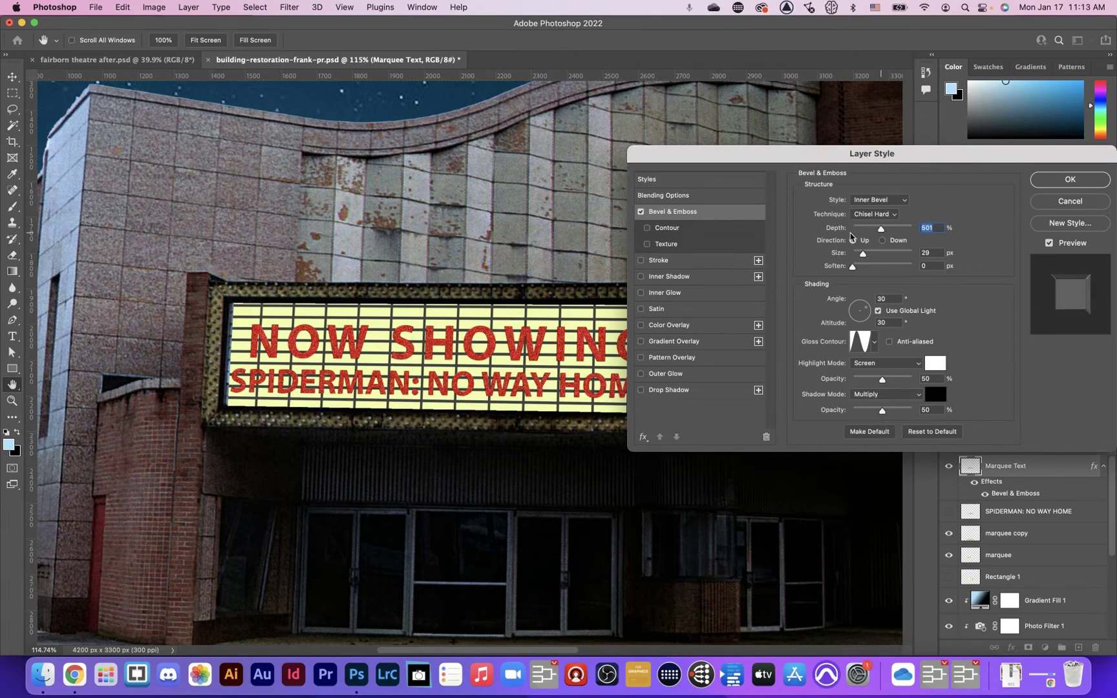
click(866, 234)
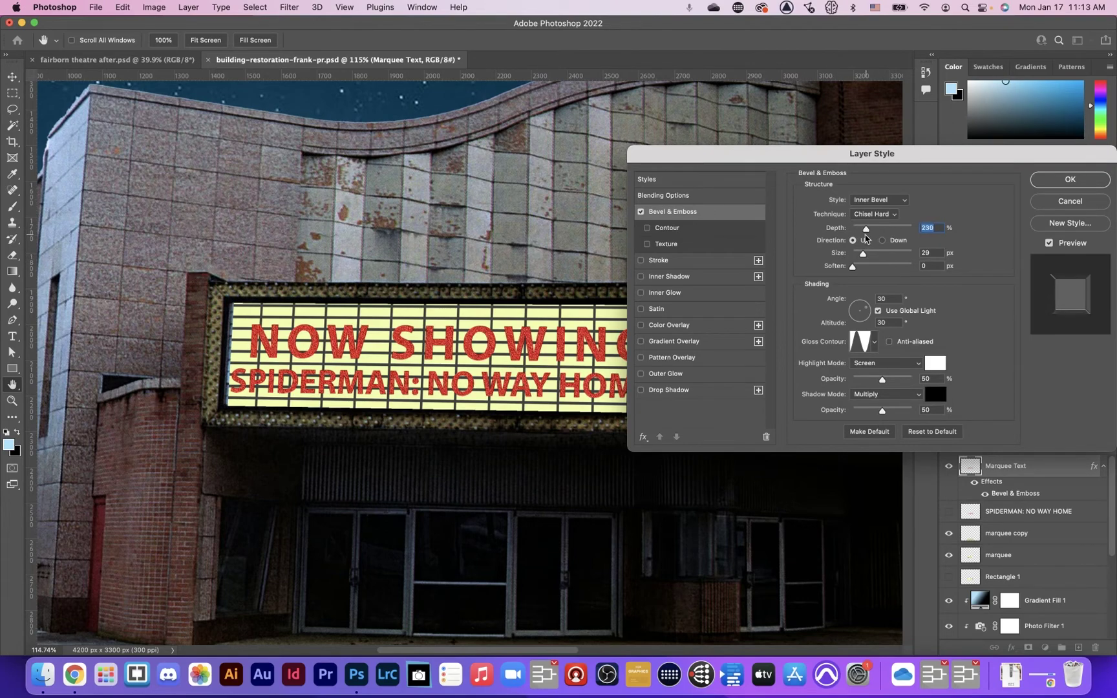
click(862, 255)
mouse_move(879, 257)
mouse_down()
mouse_move(853, 256)
mouse_move(865, 253)
mouse_up()
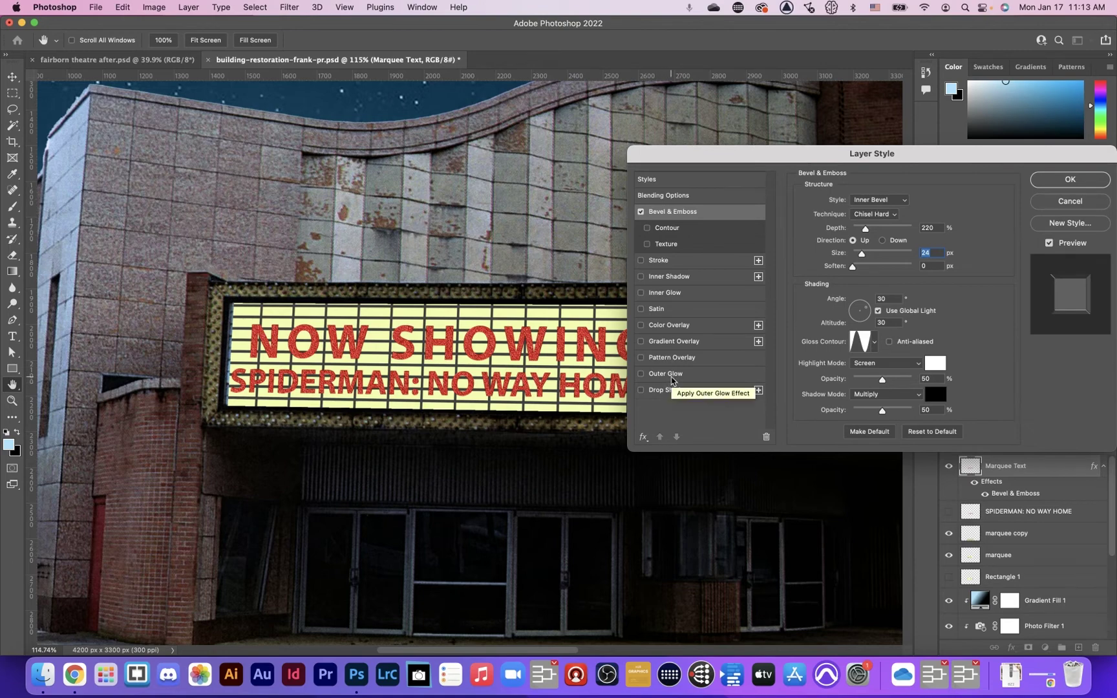
- Add a light pink Outer Glow, about 21 px, in Normal blend mode
click(667, 374)
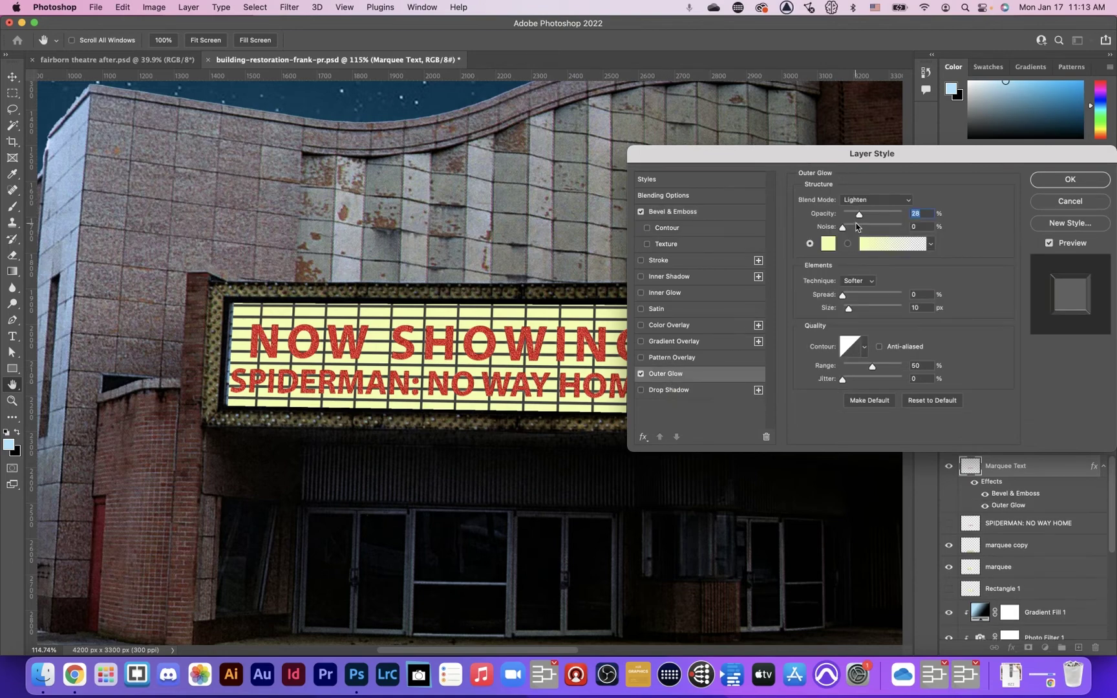
click(828, 244)
click(492, 342)
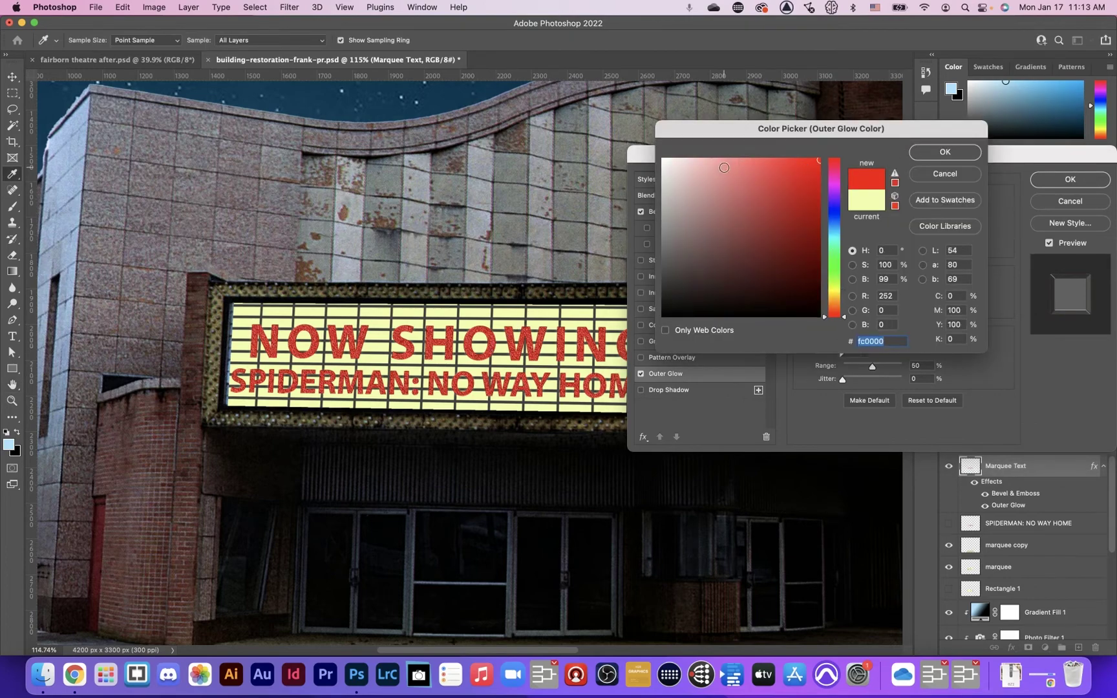
click(723, 165)
click(942, 151)
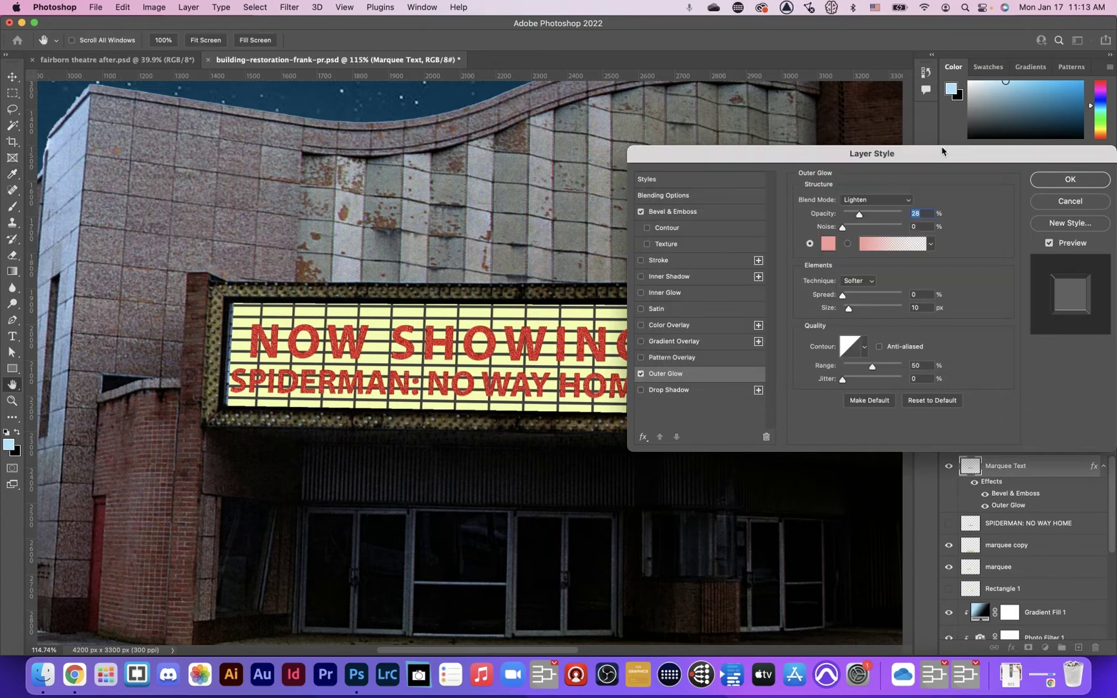
drag(850, 309, 848, 309)
click(849, 309)
click(881, 201)
click(886, 104)
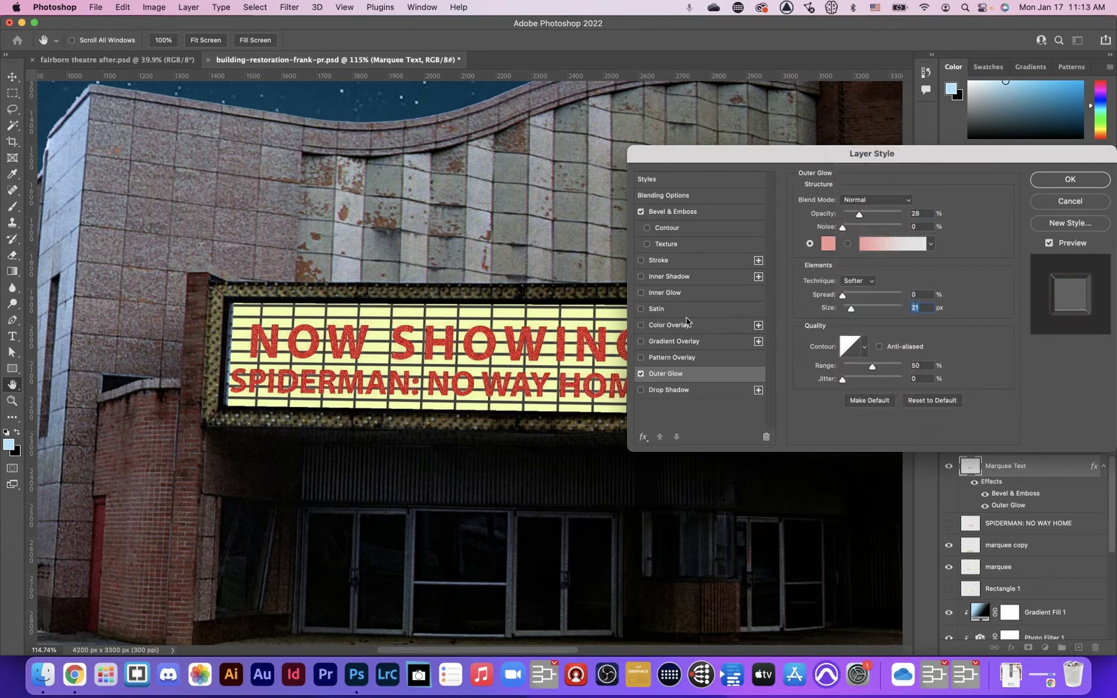
- Add a dark red drop shadow to the Marquee Text, pushed slightly further from the letters
click(666, 391)
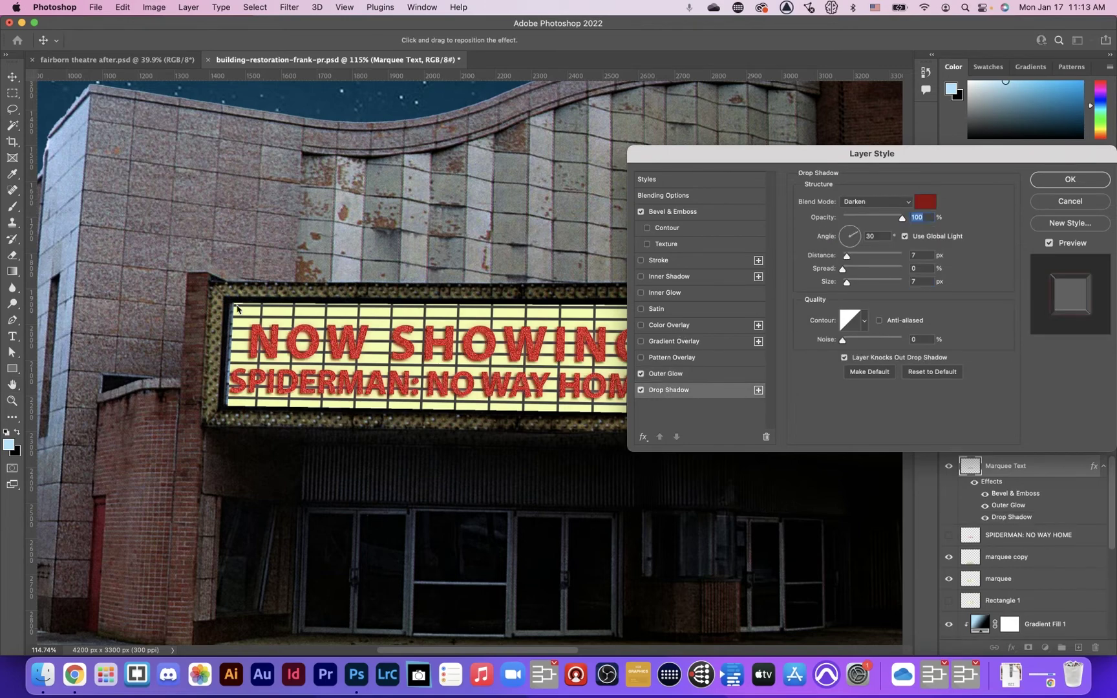
click(930, 203)
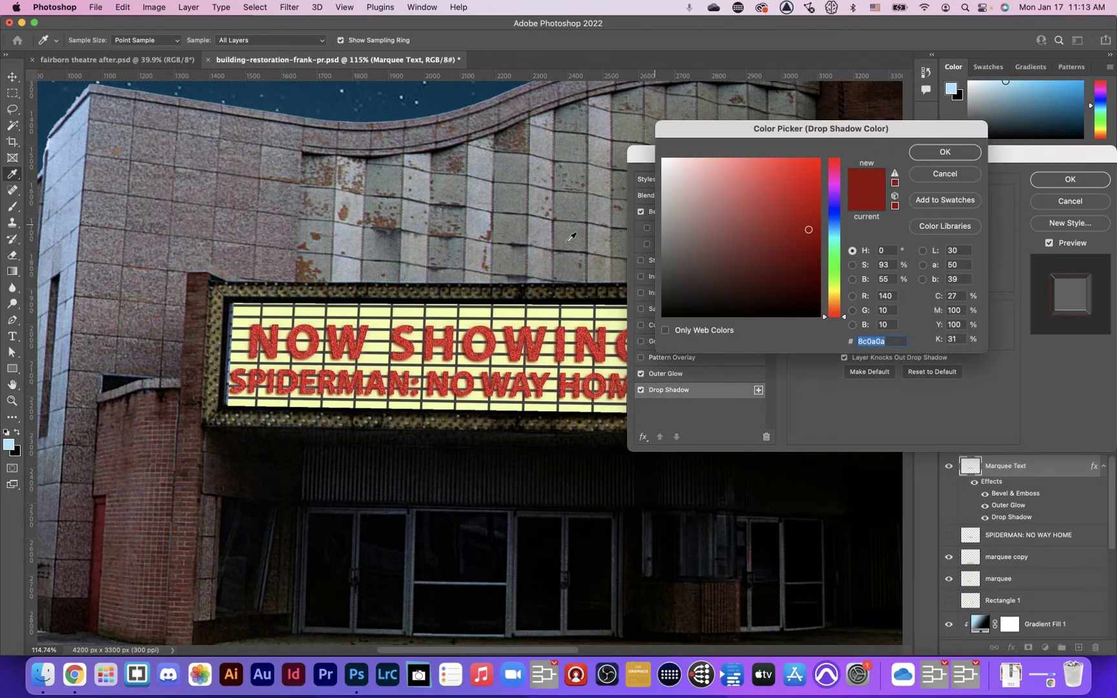
click(816, 273)
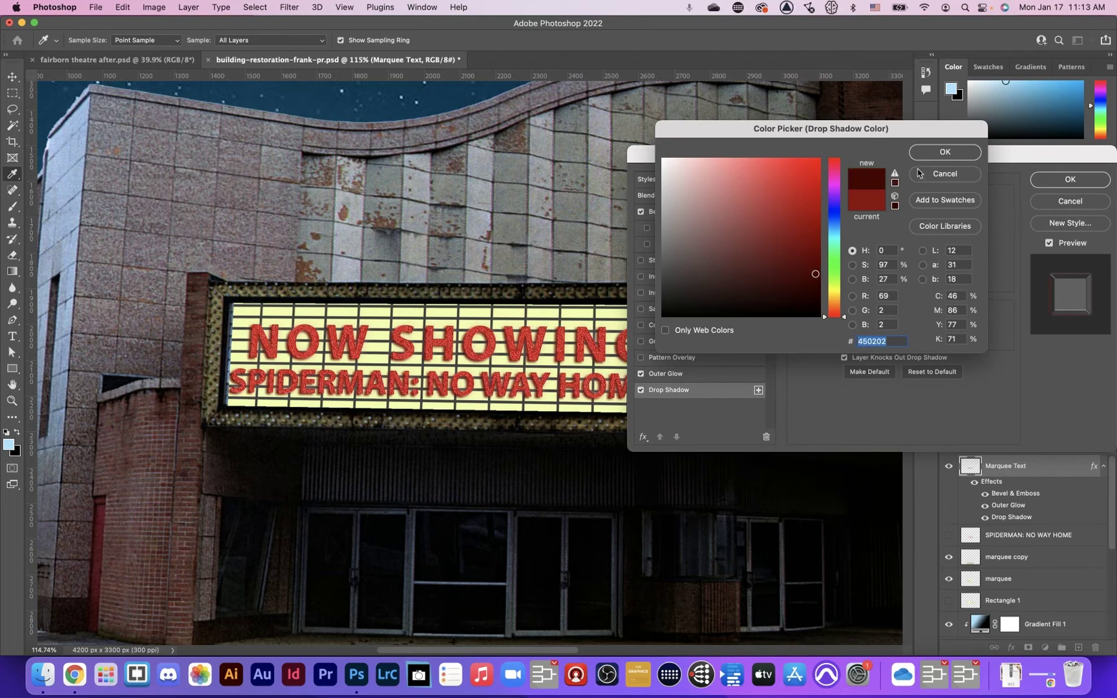
click(930, 152)
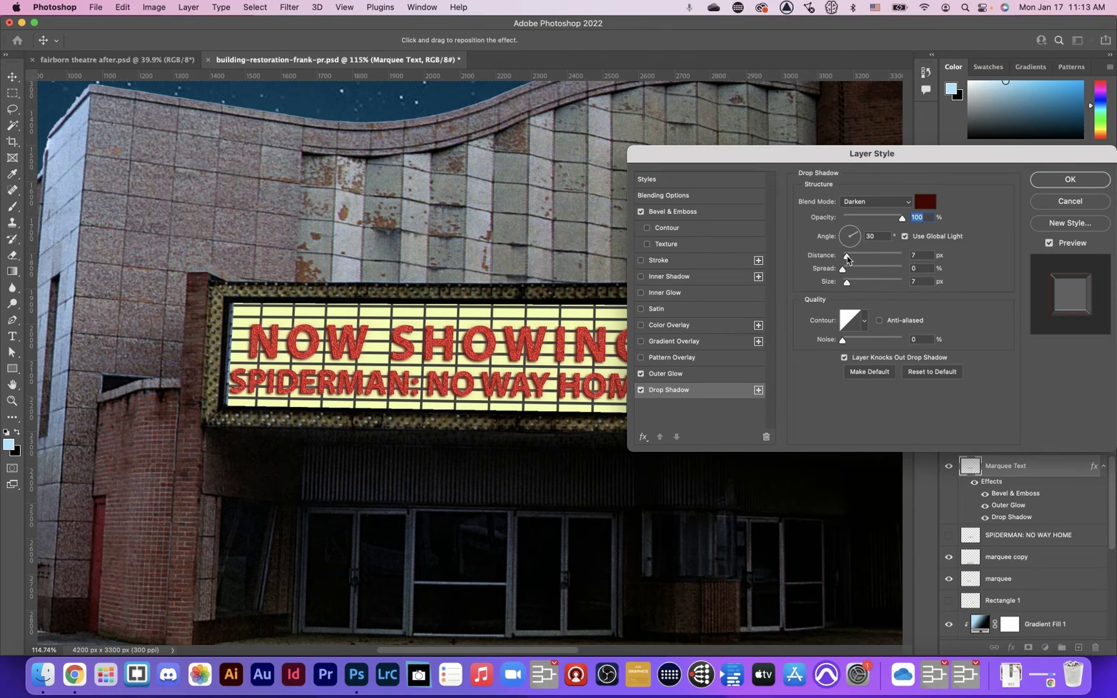
mouse_move(847, 256)
mouse_down()
mouse_move(846, 287)
mouse_move(849, 258)
mouse_up()
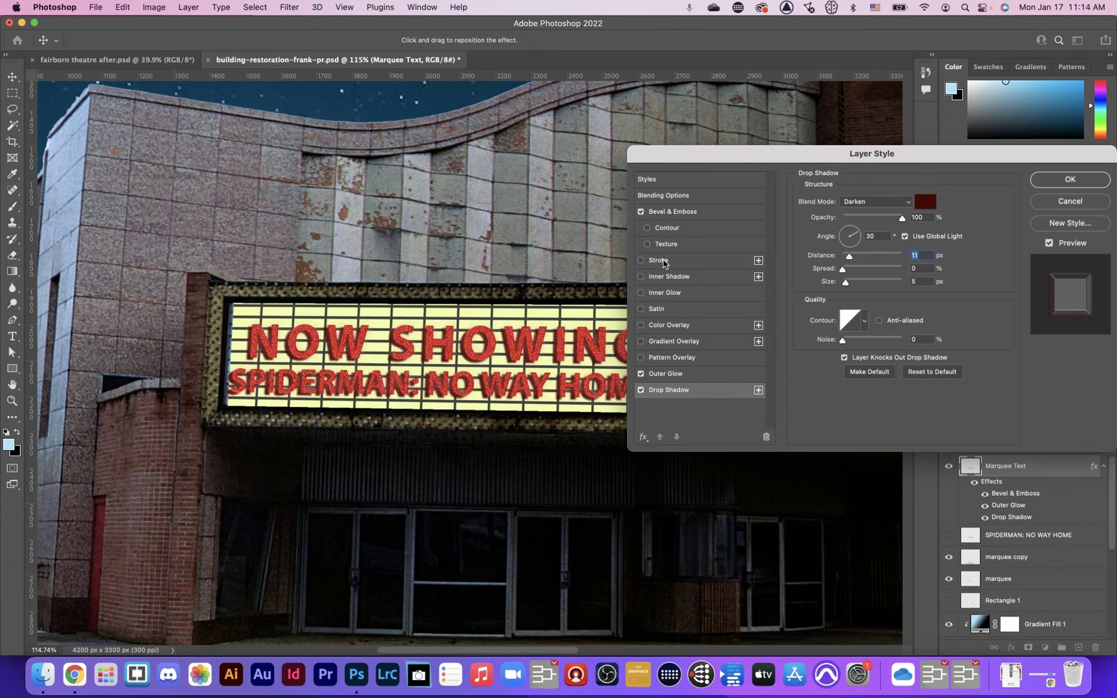
- Add a near-black red outside stroke to the lettering and thicken it from 5 to 6 px
click(663, 261)
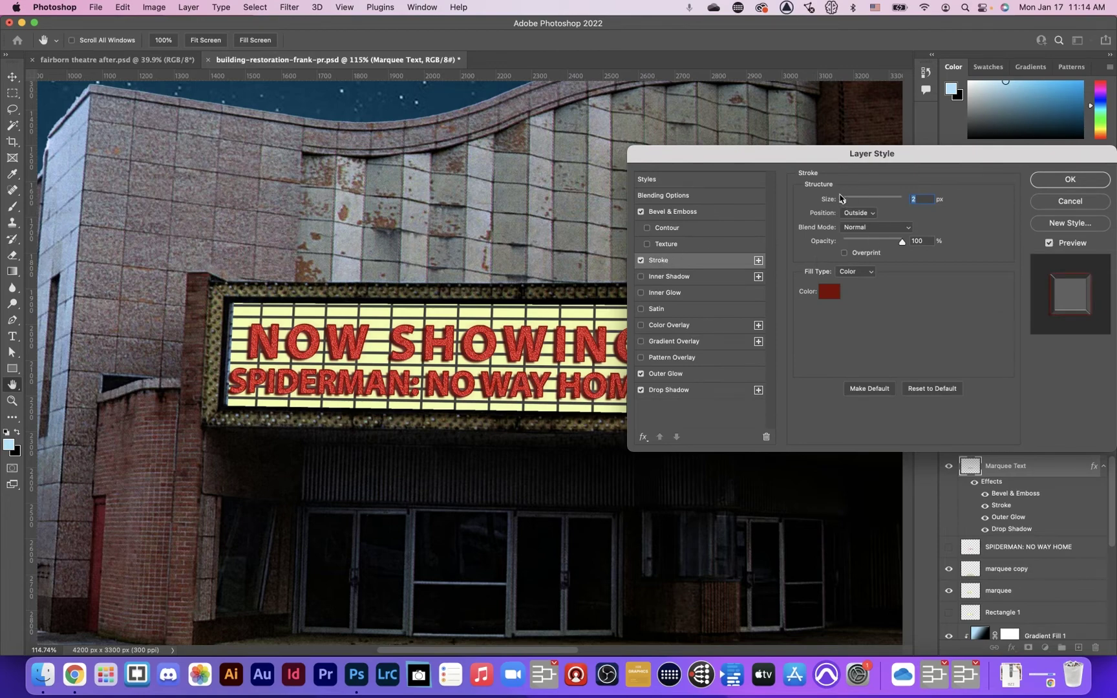
click(830, 296)
click(816, 299)
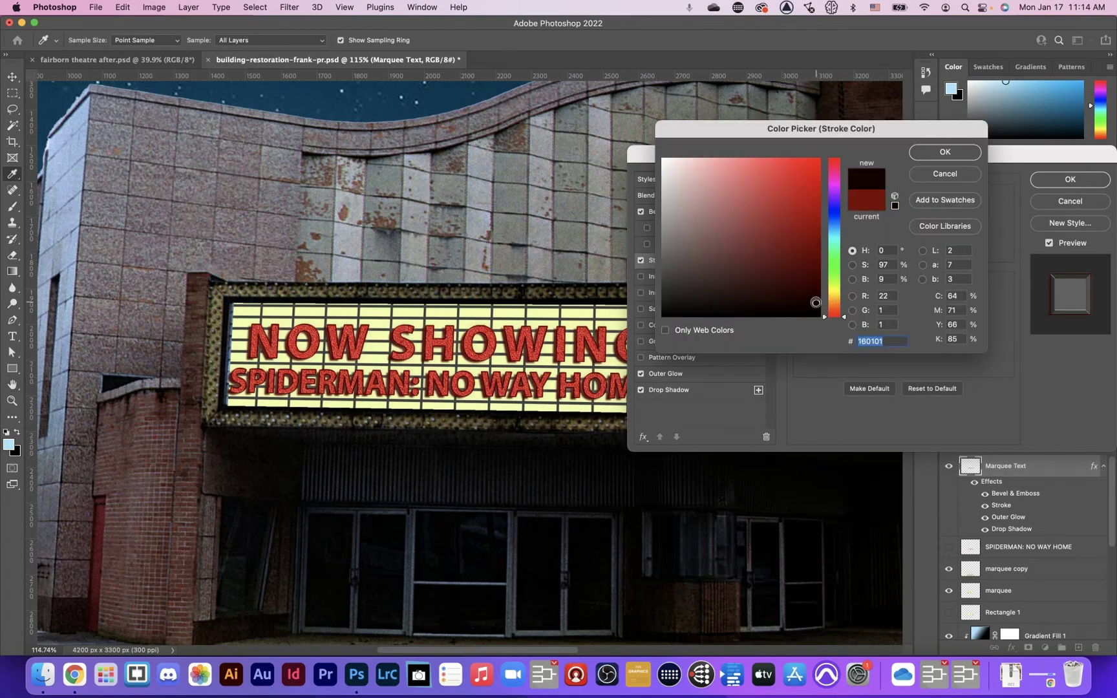
click(919, 151)
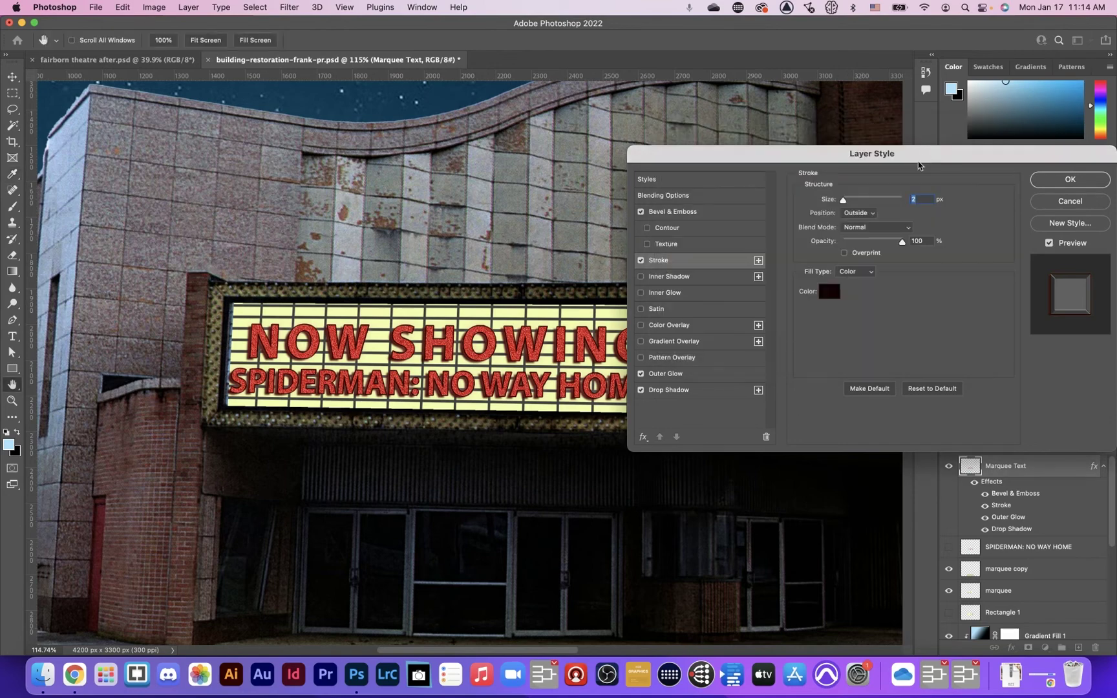
drag(846, 203, 844, 202)
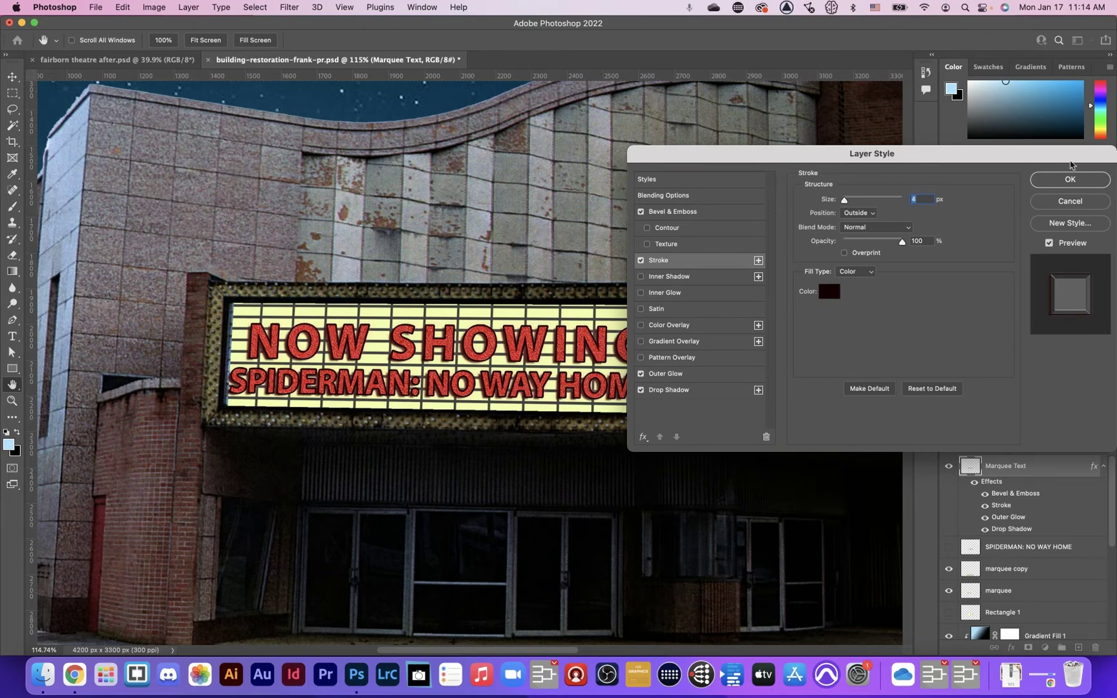
- Apply the Marquee Text layer style and zoom out to view the sign
click(1075, 181)
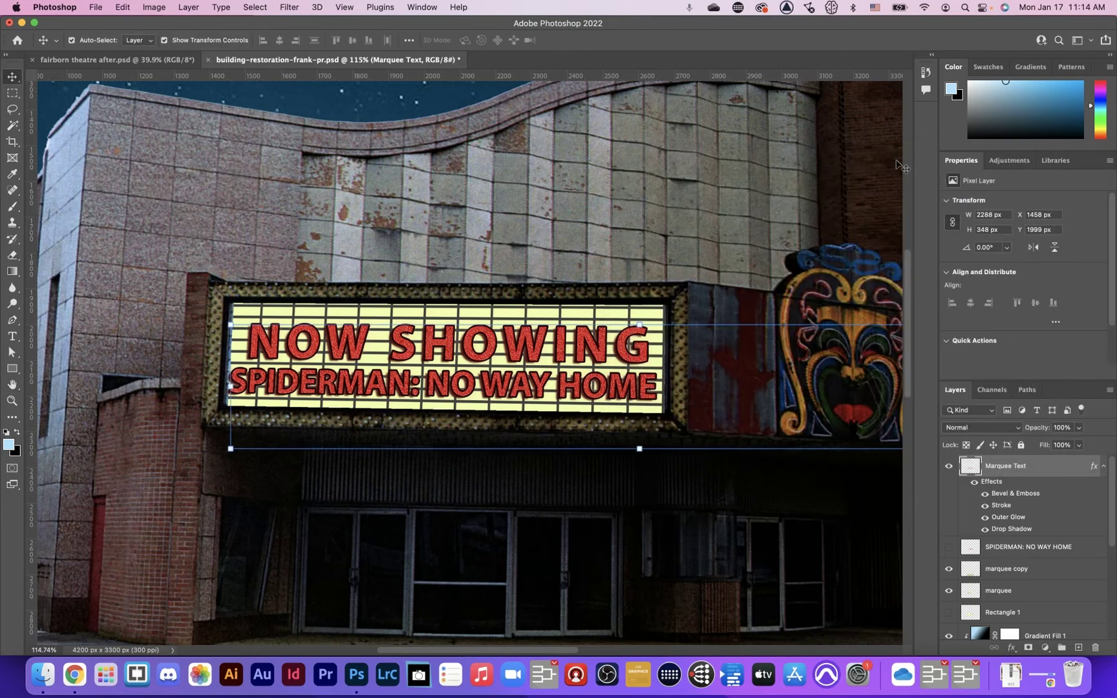
click(734, 222)
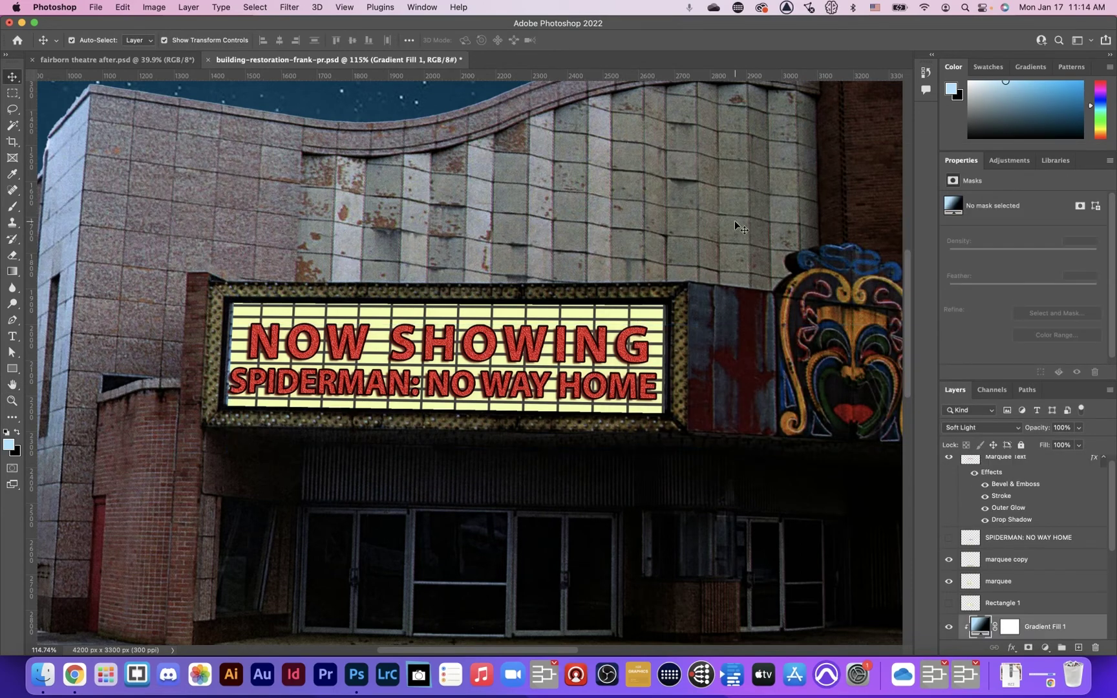
scroll(734, 221, down, 3)
scroll(734, 221, down, 2)
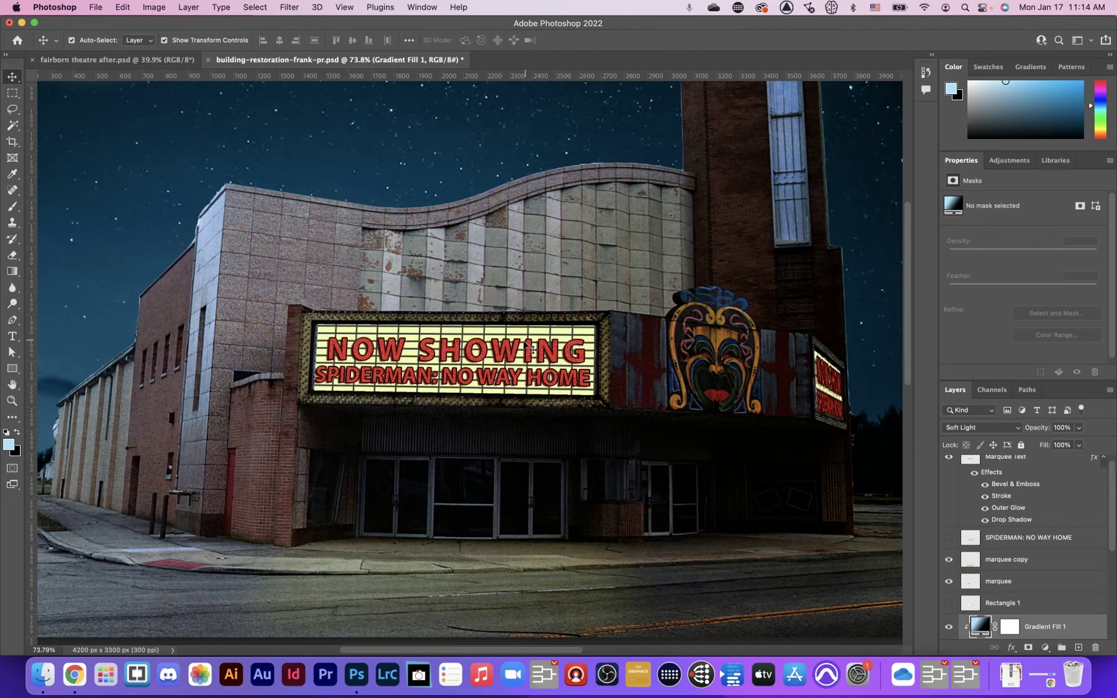
scroll(1059, 528, up, 1)
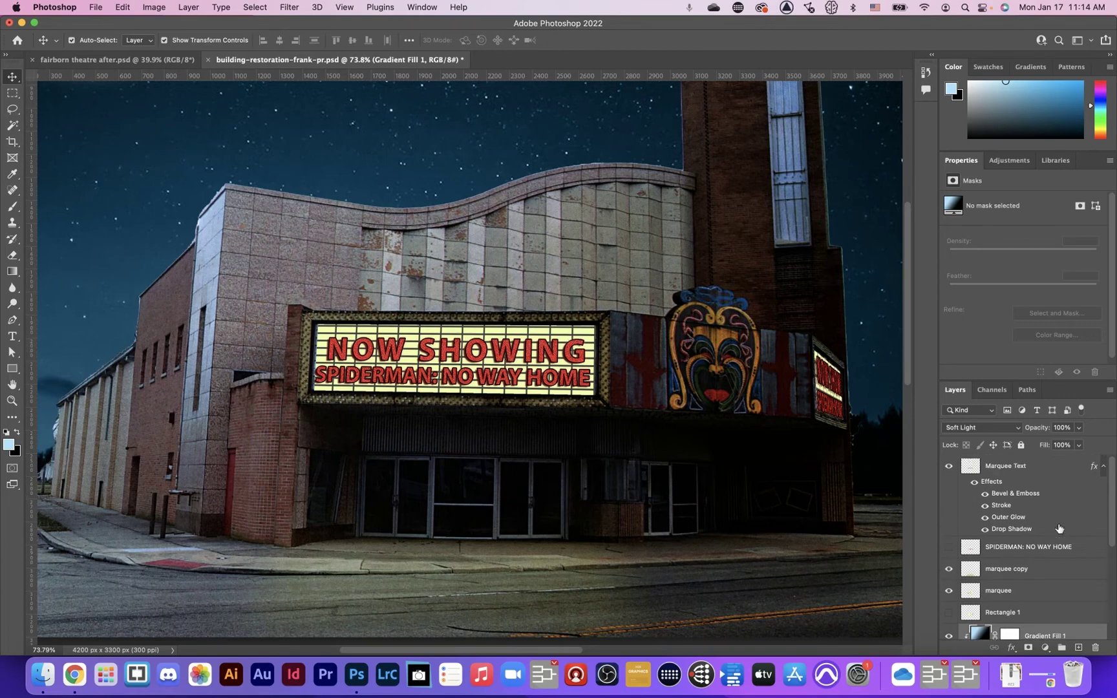
- Nudge the Marquee Text layer right so it sits at X 1460 px
click(1017, 474)
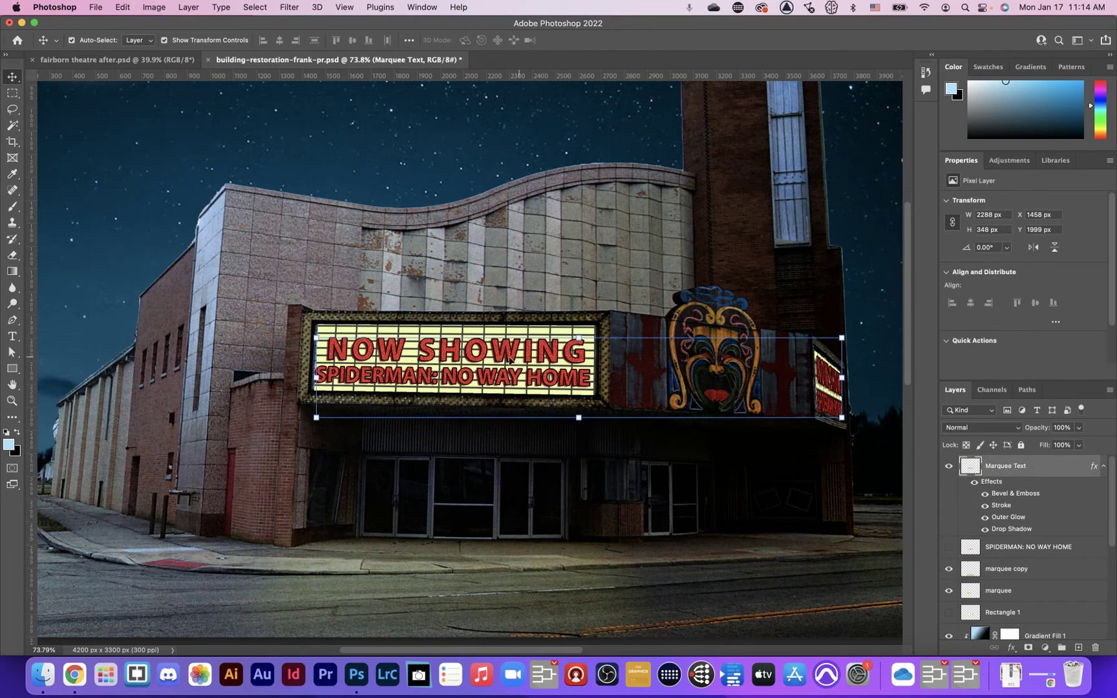
key(Right)
key(Right)
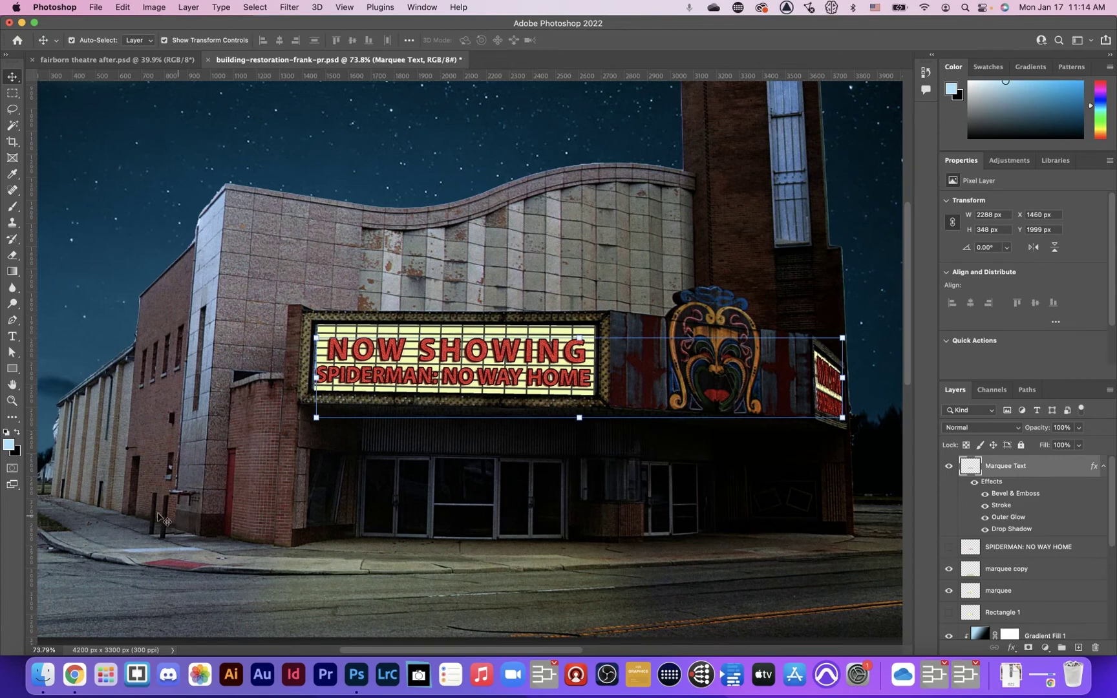
click(311, 446)
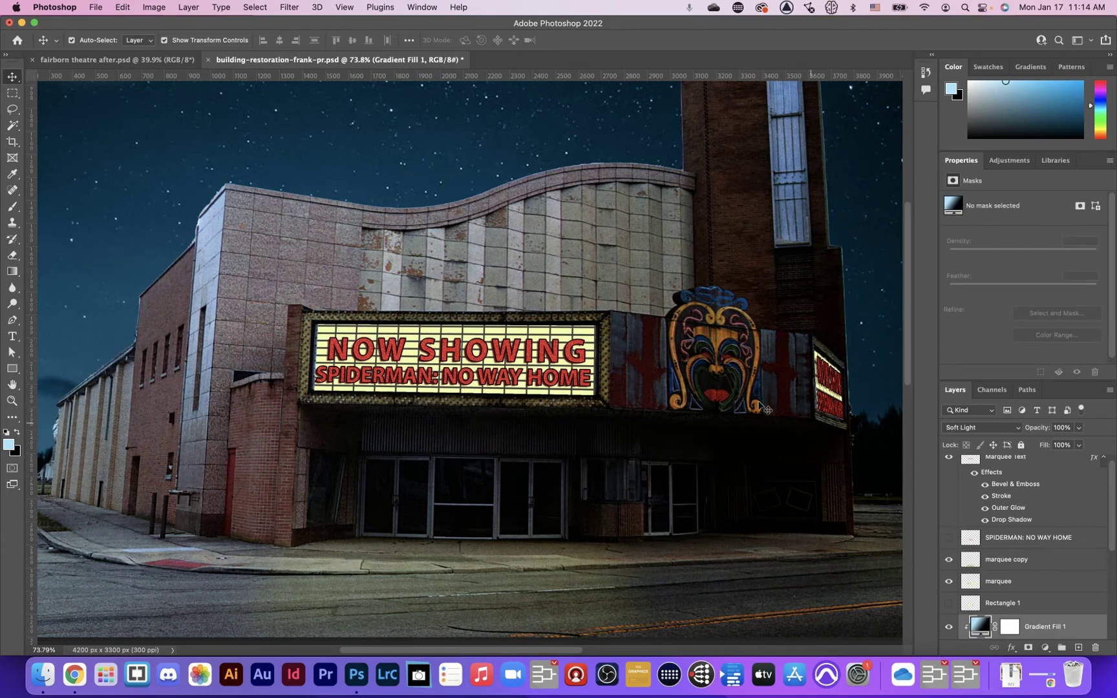
scroll(989, 496, up, 1)
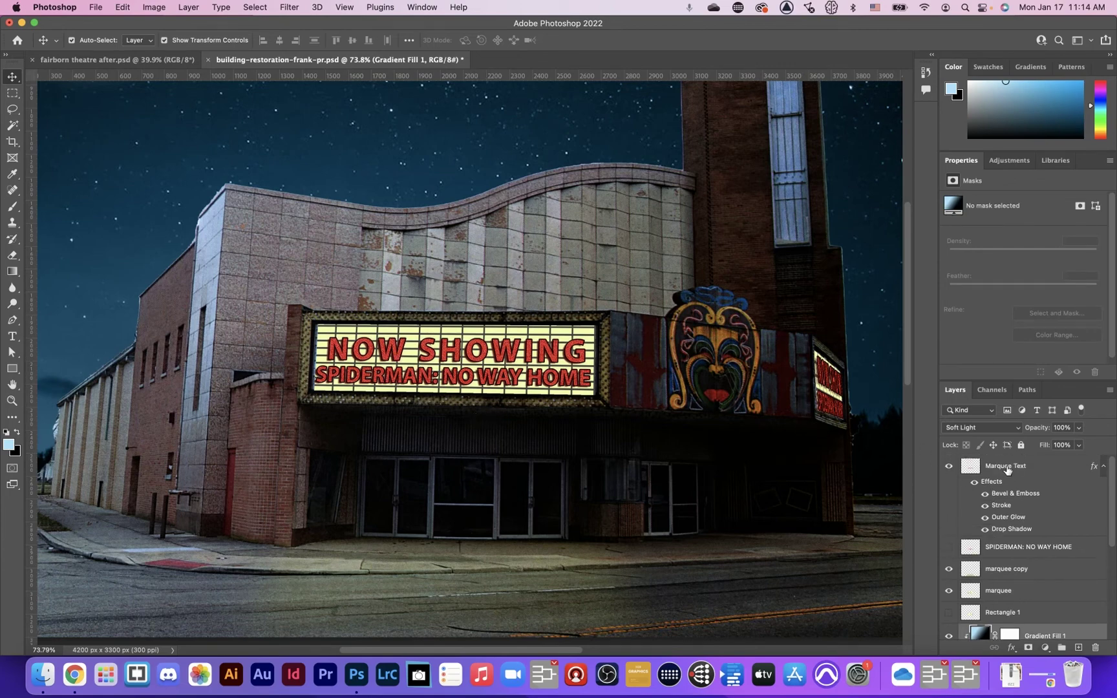
click(1006, 467)
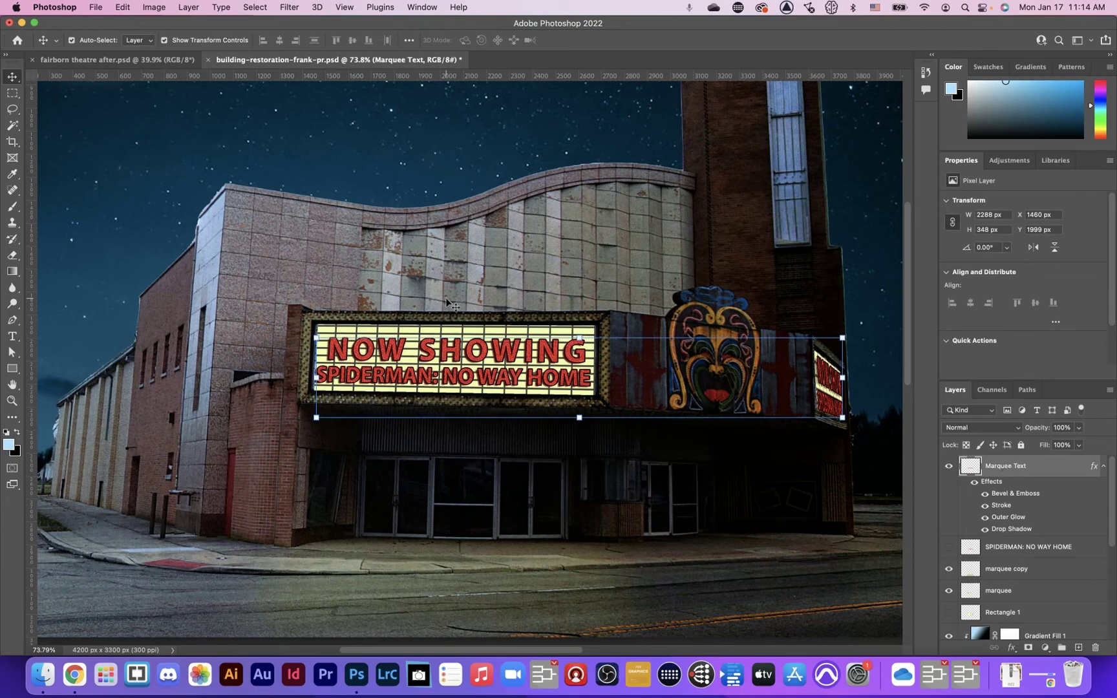
- Duplicate the Marquee Text layer and rasterize the copy's layer style
key(super+j)
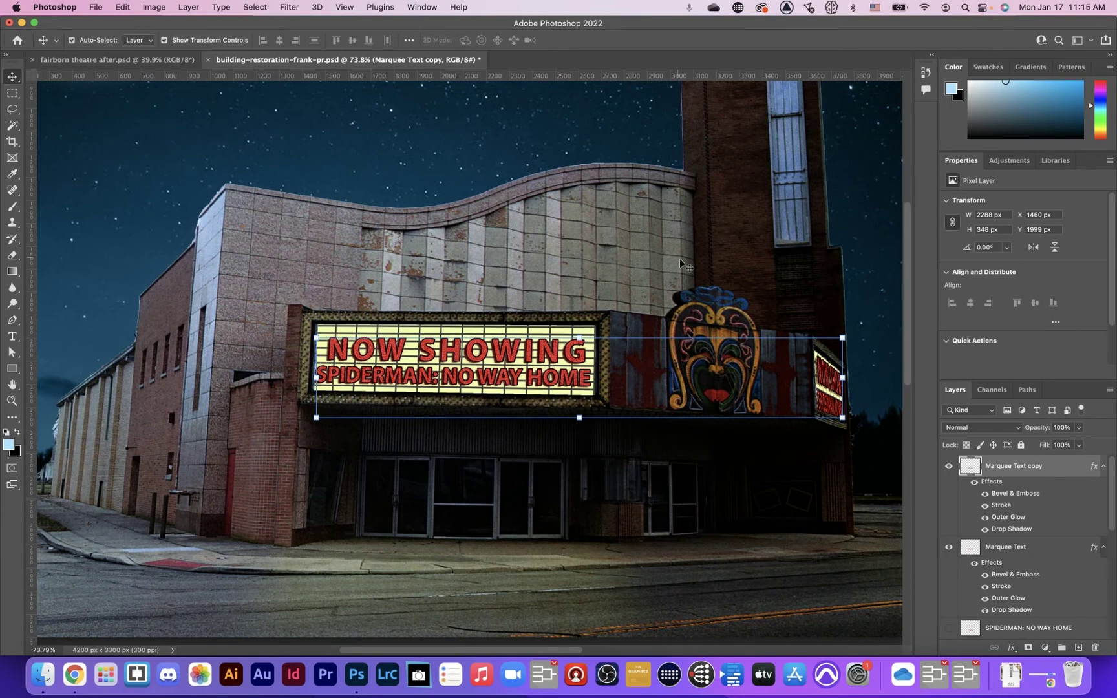
click(187, 7)
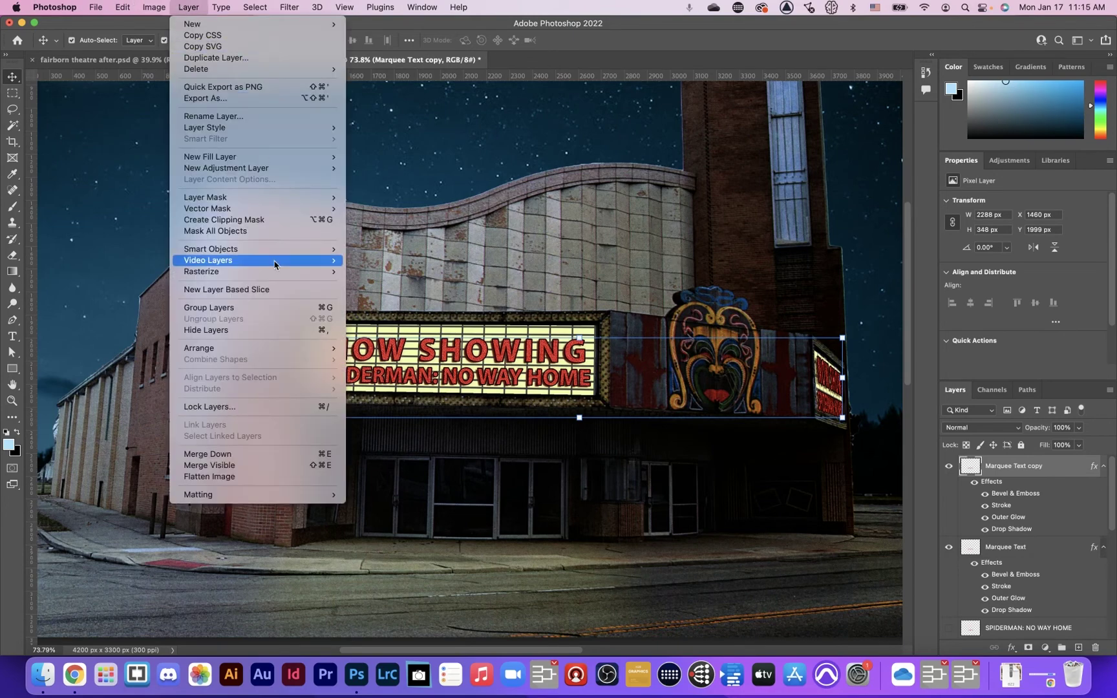
mouse_move(297, 276)
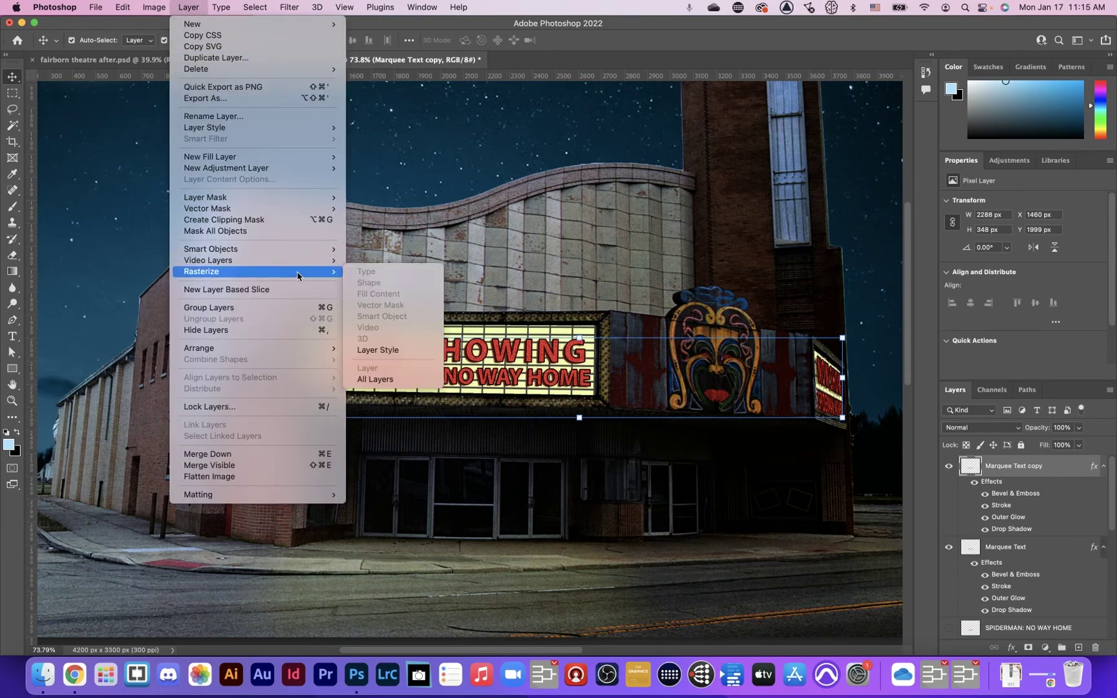
click(391, 351)
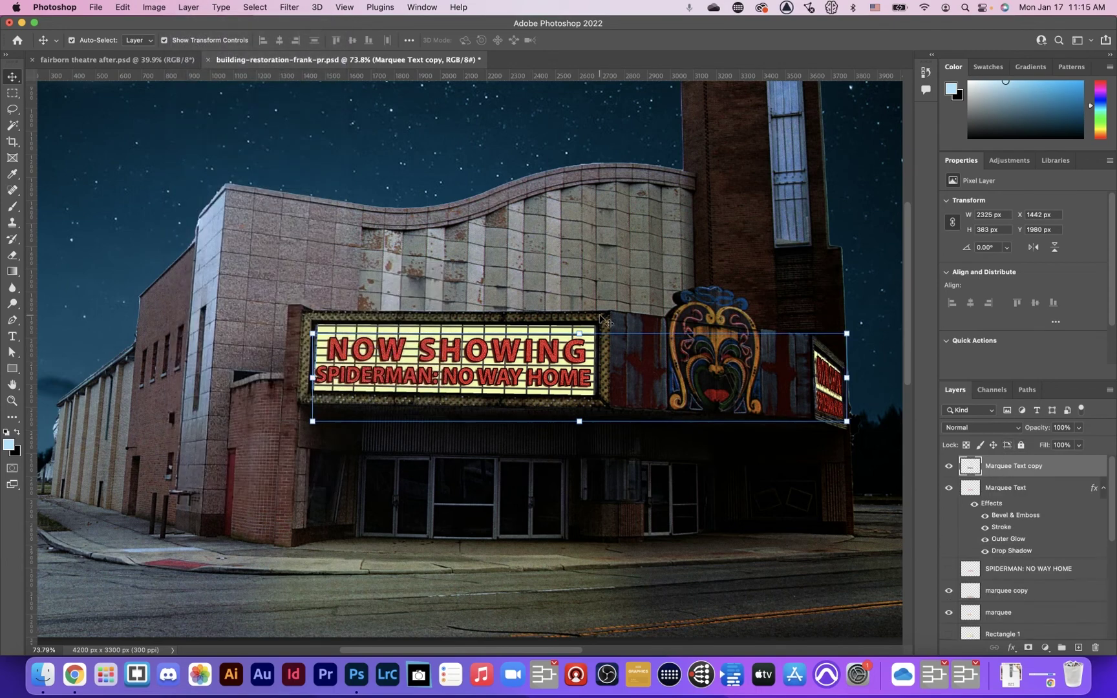
- Move the text copy down onto the street and flip it vertically
drag(549, 362, 557, 569)
click(125, 8)
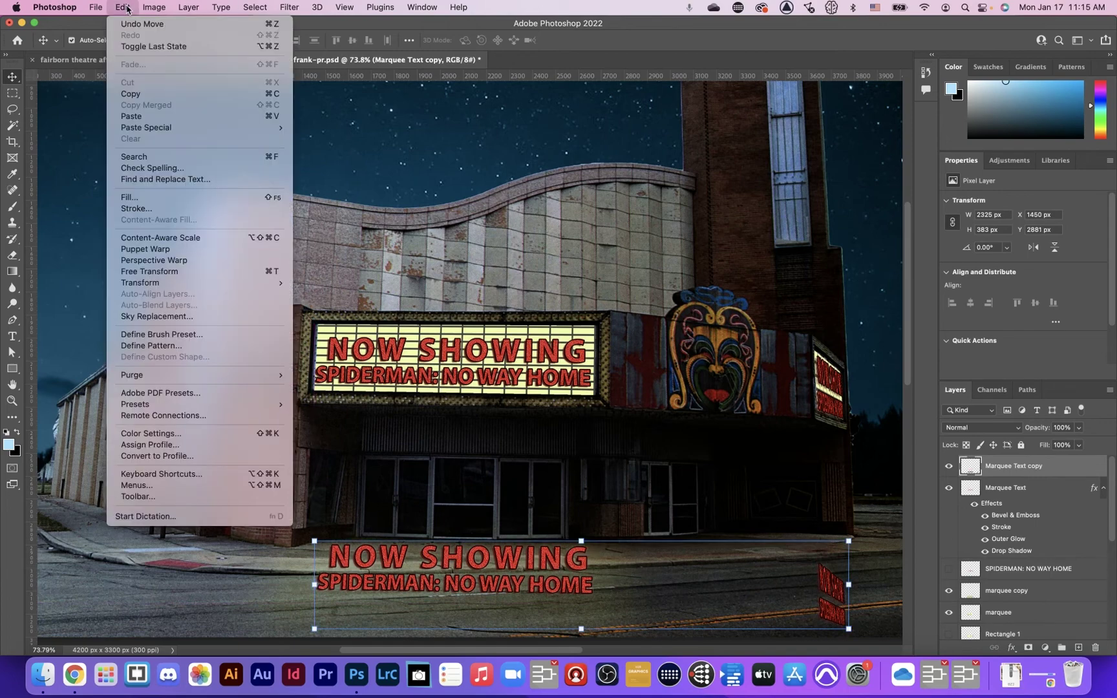
mouse_move(218, 286)
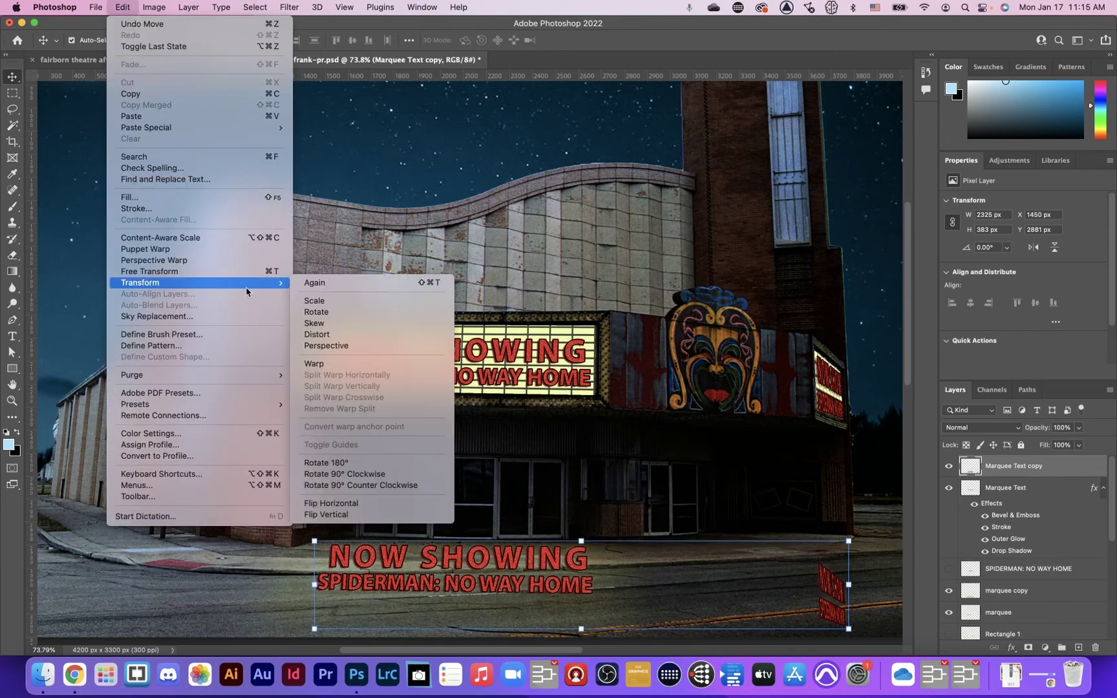
click(362, 515)
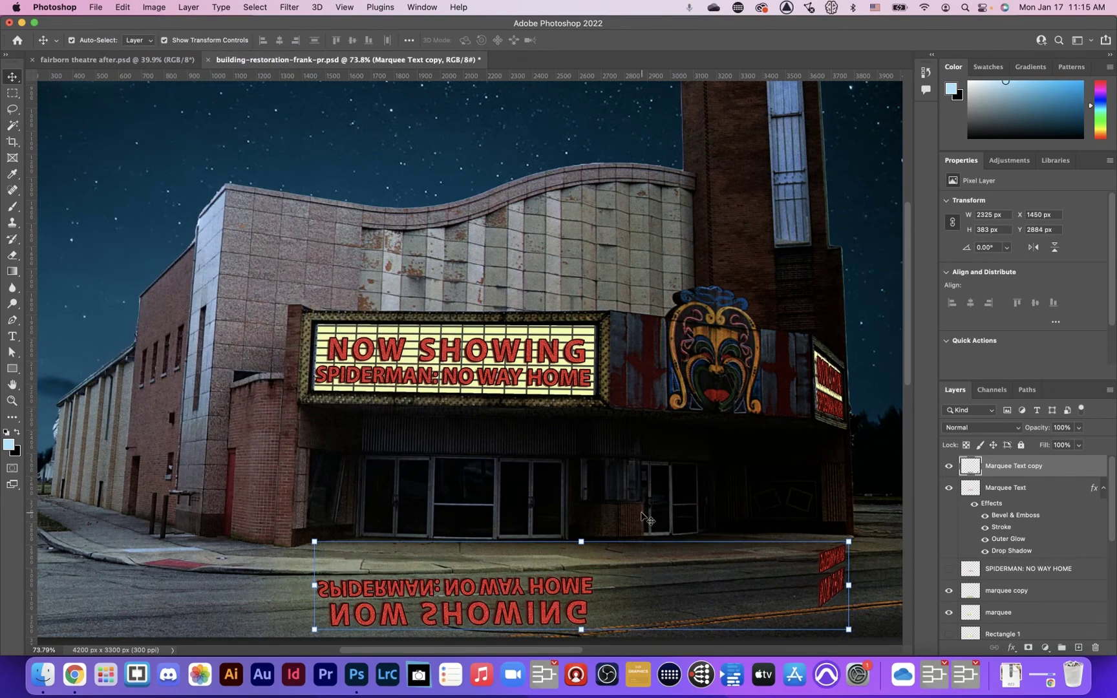
scroll(643, 521, down, 3)
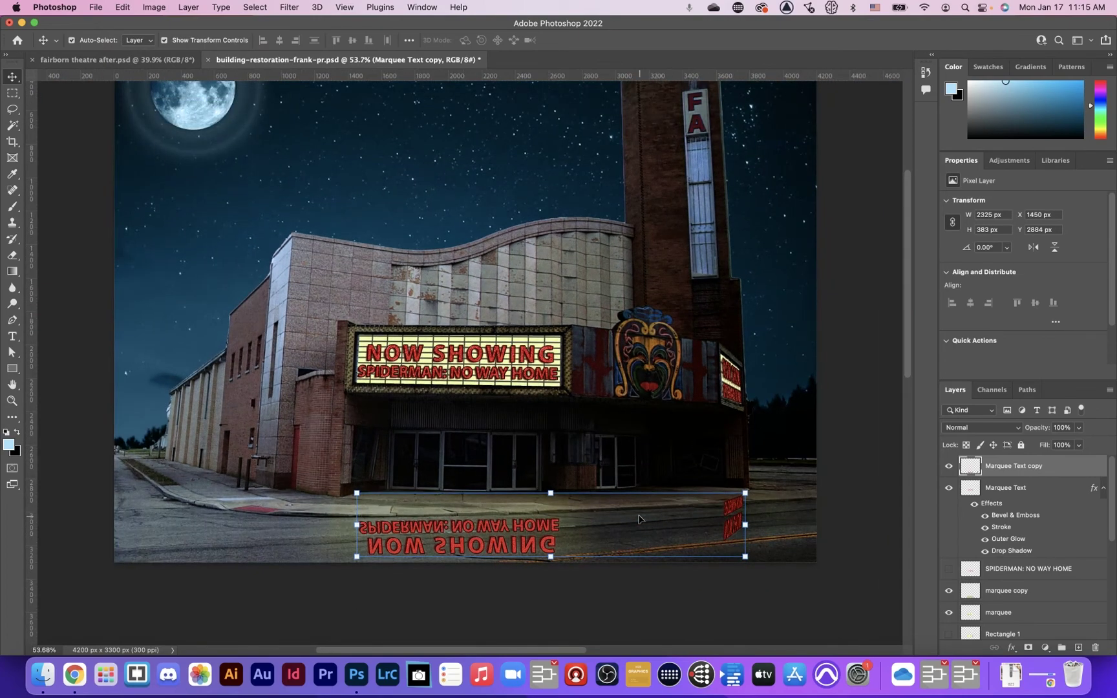
click(511, 527)
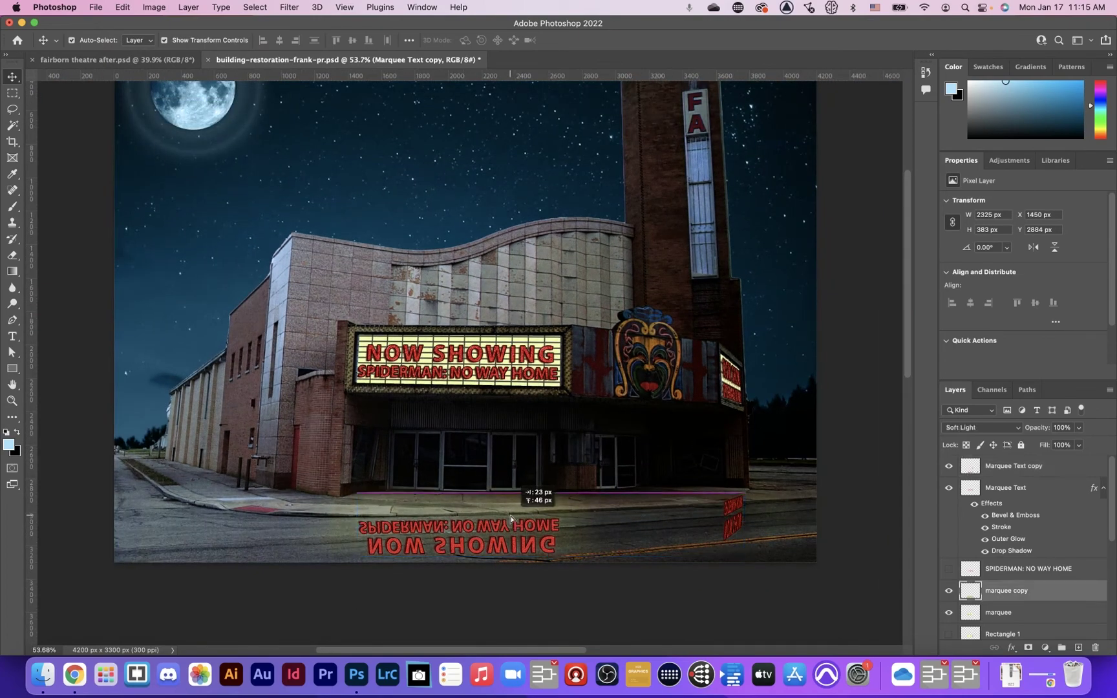
drag(498, 526, 497, 519)
- Distort the reflection by pulling both bottom corners outward for perspective
key(super)
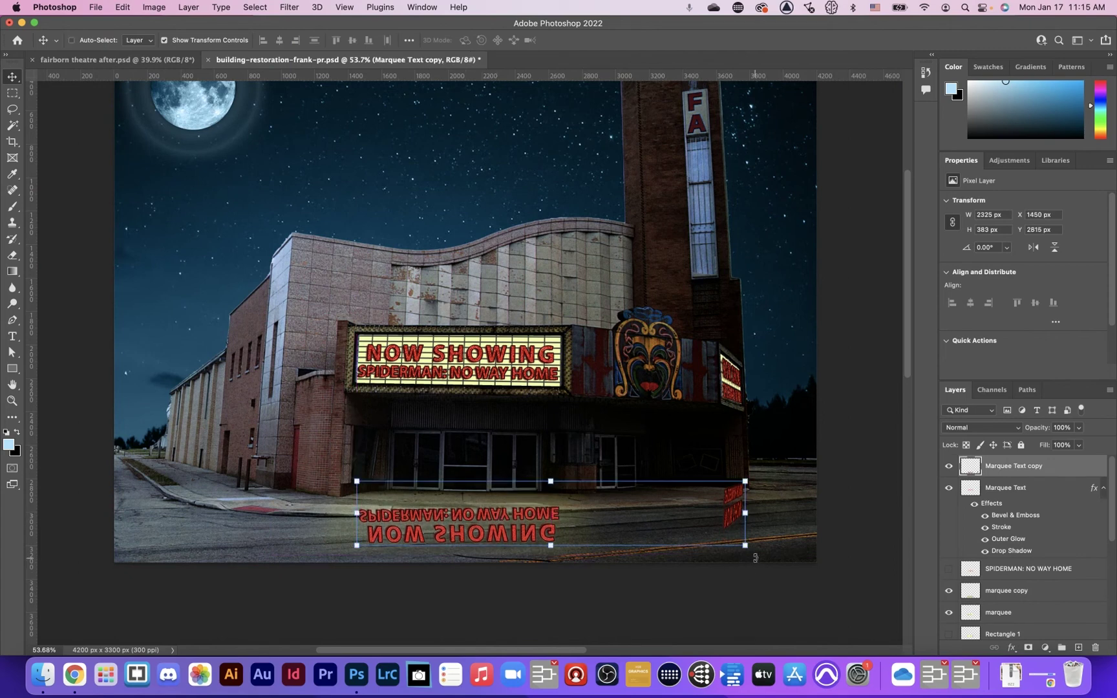
drag(745, 547, 831, 554)
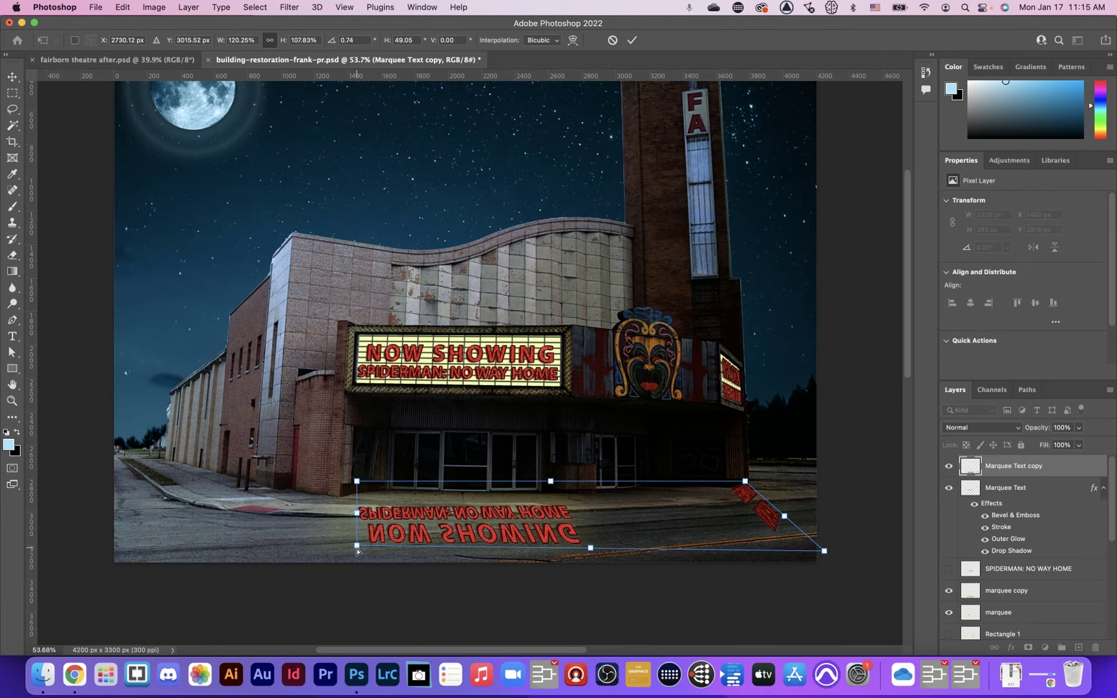
drag(357, 546, 287, 556)
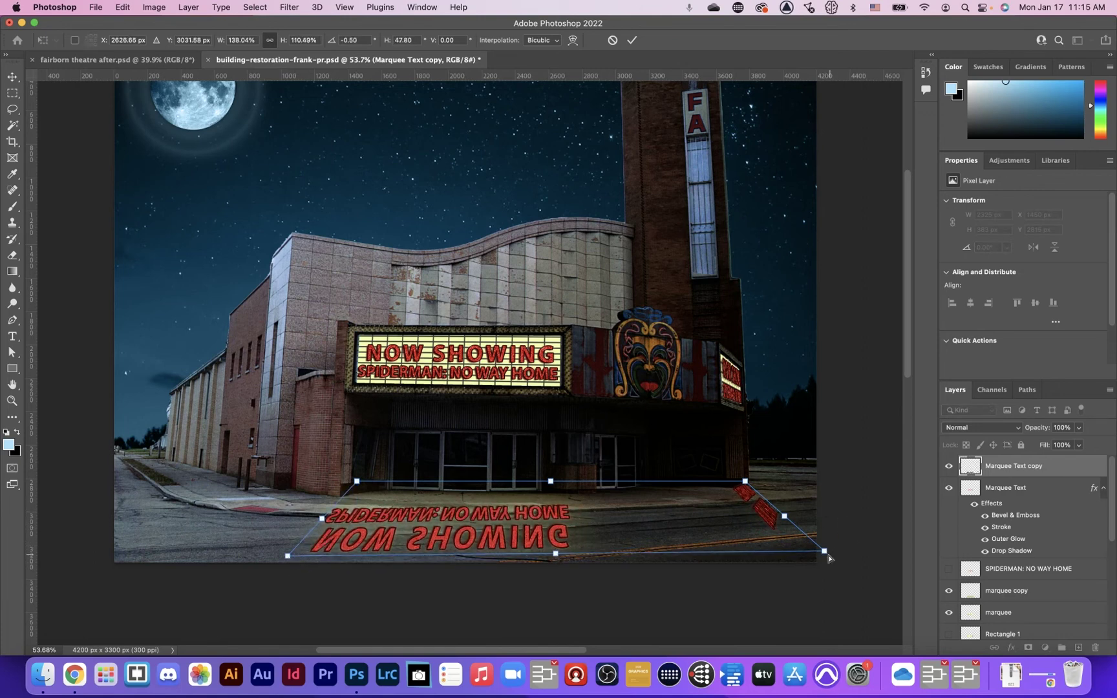
drag(826, 554, 862, 559)
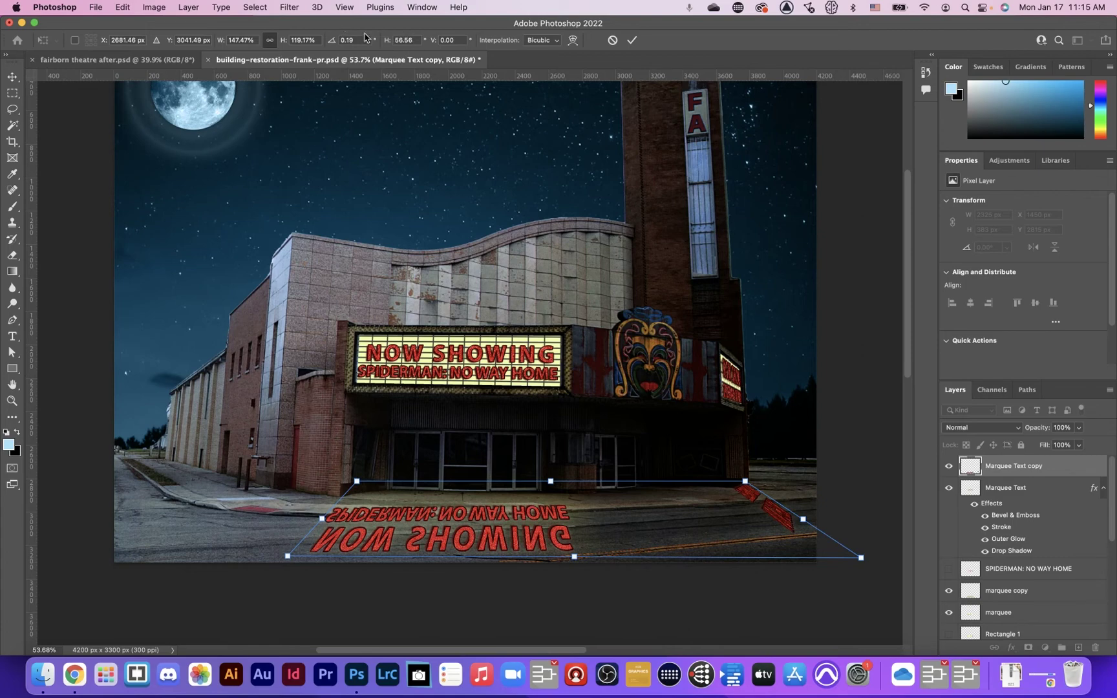
key(Return)
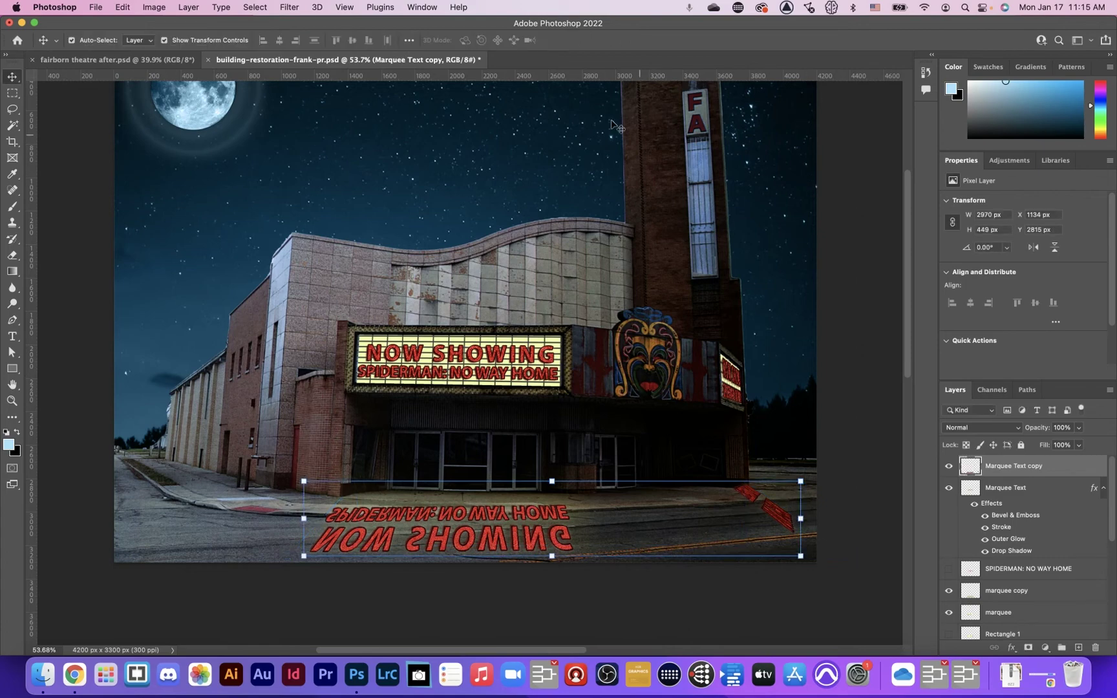
- Blur the flipped title copy with a 156-pixel Gaussian Blur
click(290, 8)
mouse_move(358, 168)
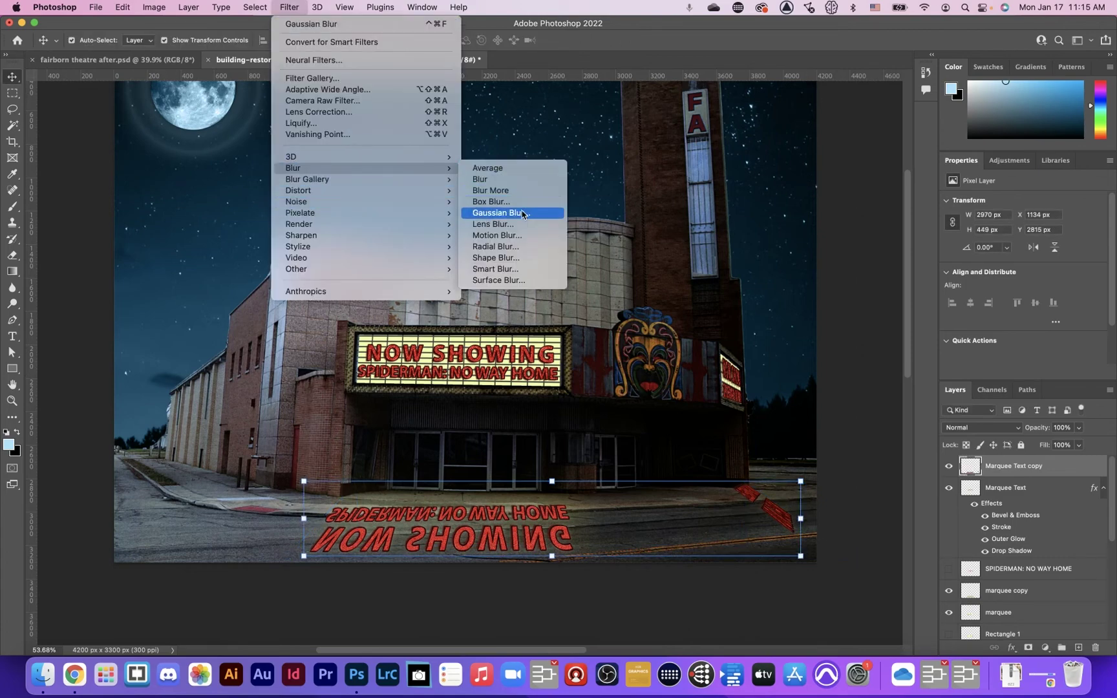
click(523, 214)
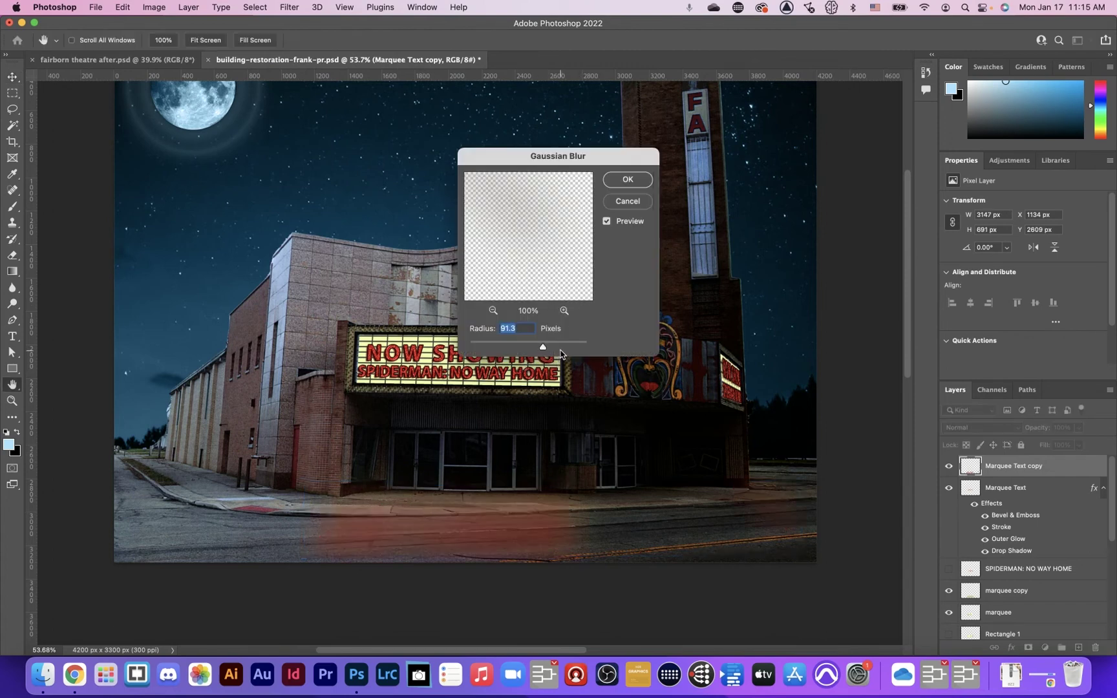
drag(560, 353, 557, 349)
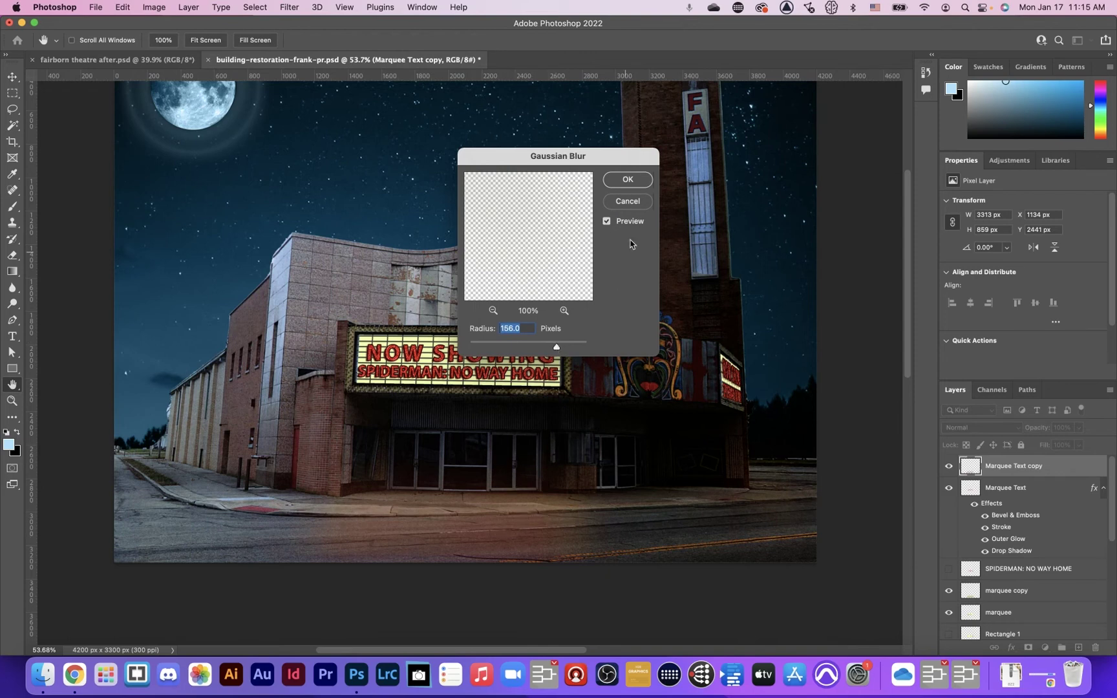
click(628, 181)
key(v)
click(853, 300)
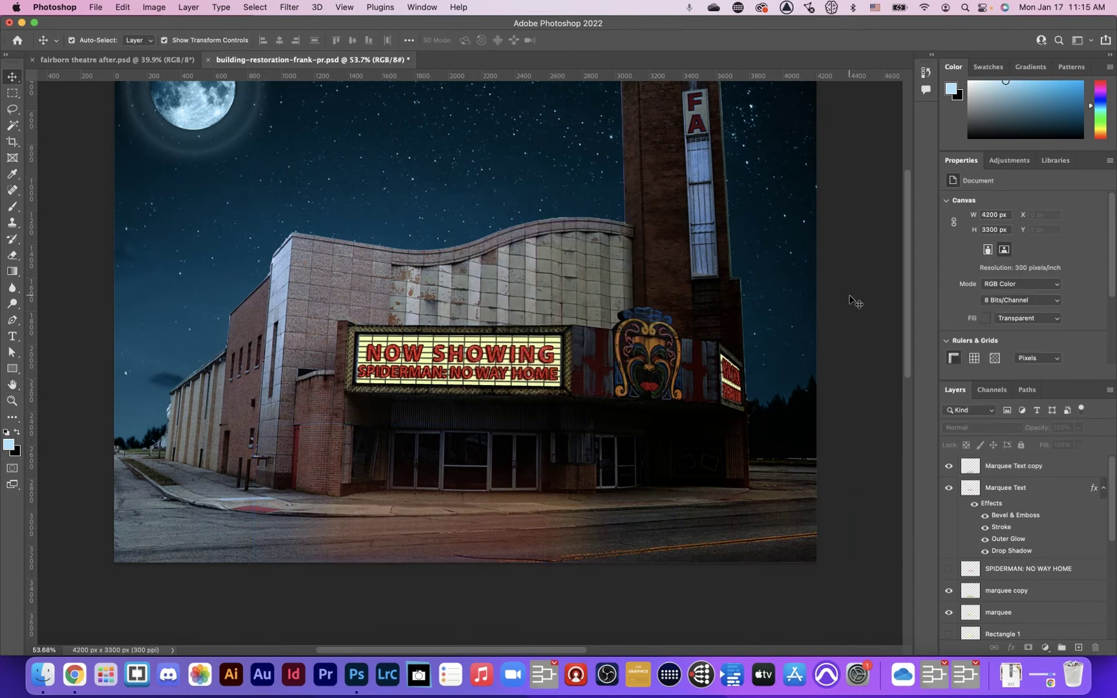